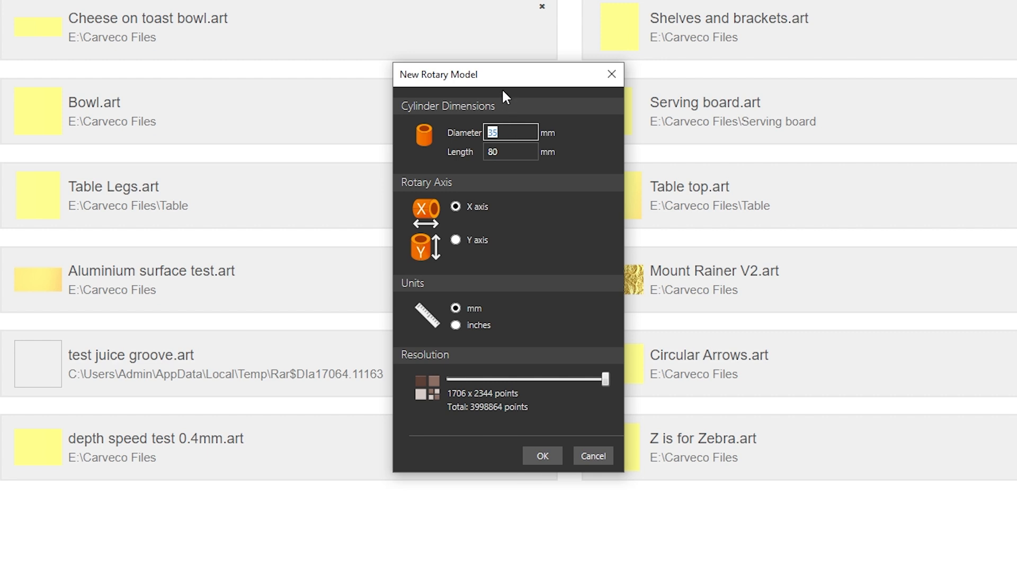
Step: Create a new rotary model 35 mm in diameter and 80 mm long around the X axis, in millimetres
left_click(494, 153)
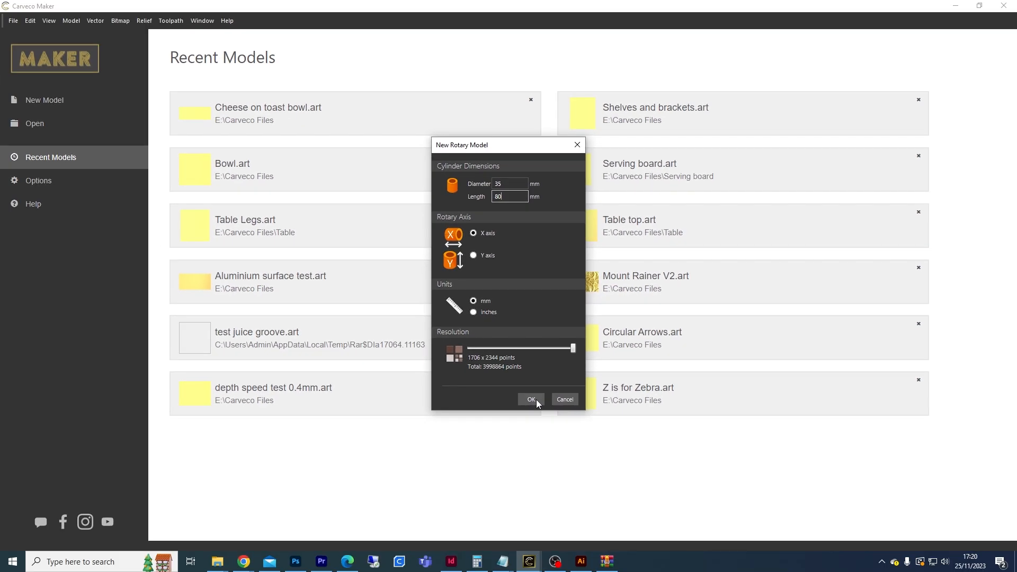
left_click(536, 399)
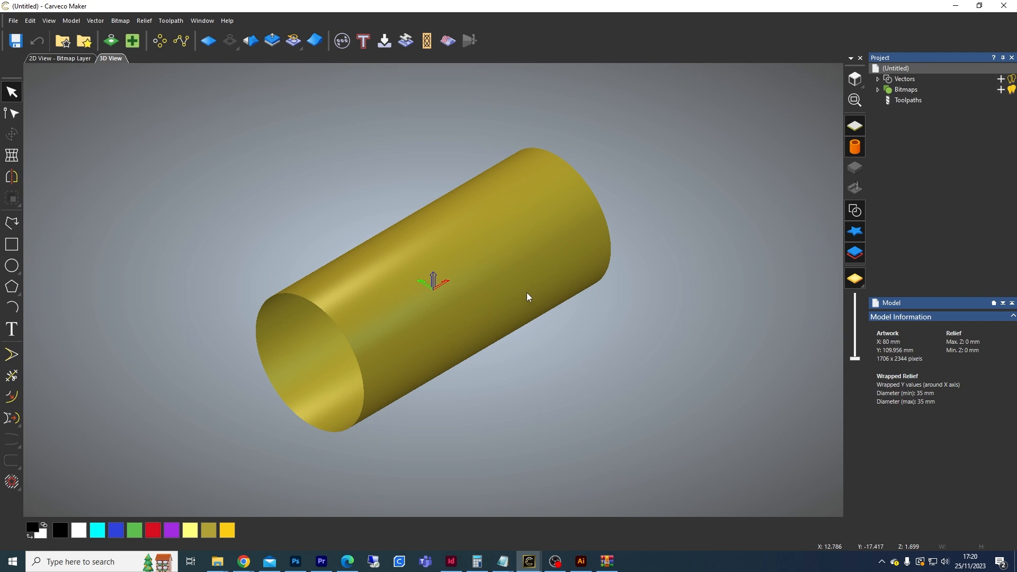
Step: Toggle the relief between rotary and flat display and orbit the cylinder to inspect it
left_click(854, 153)
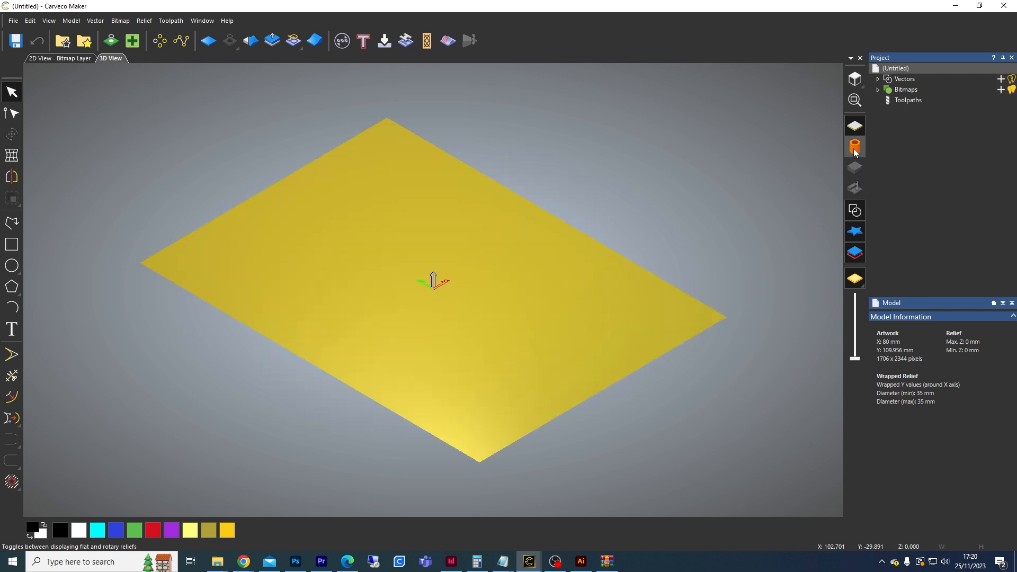
left_click(854, 152)
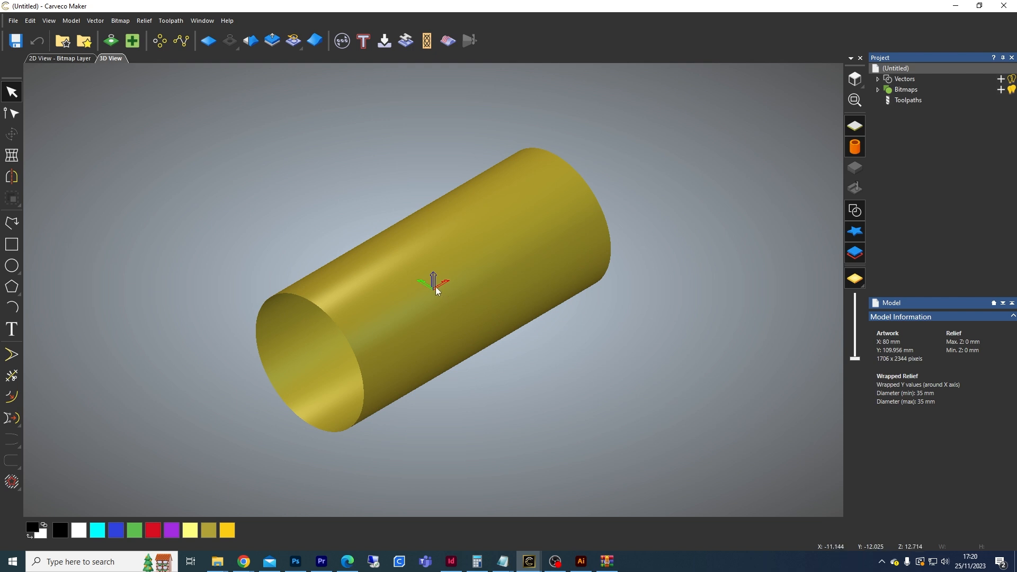
left_click_drag(353, 362, 600, 253)
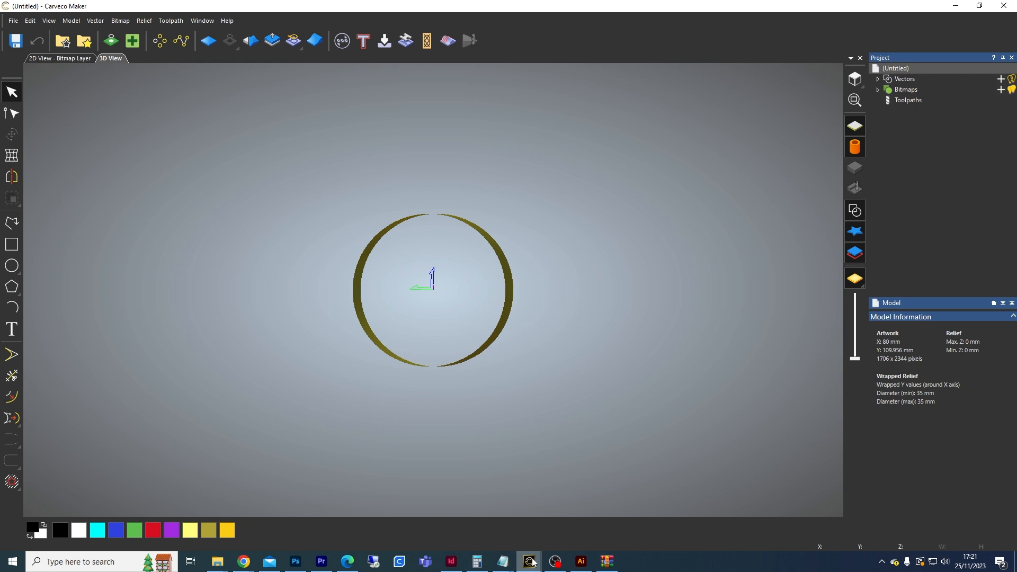
Step: Switch to the Cheese on toast bowl model and orbit it to examine the carved result
mouse_move(532, 559)
left_click(496, 519)
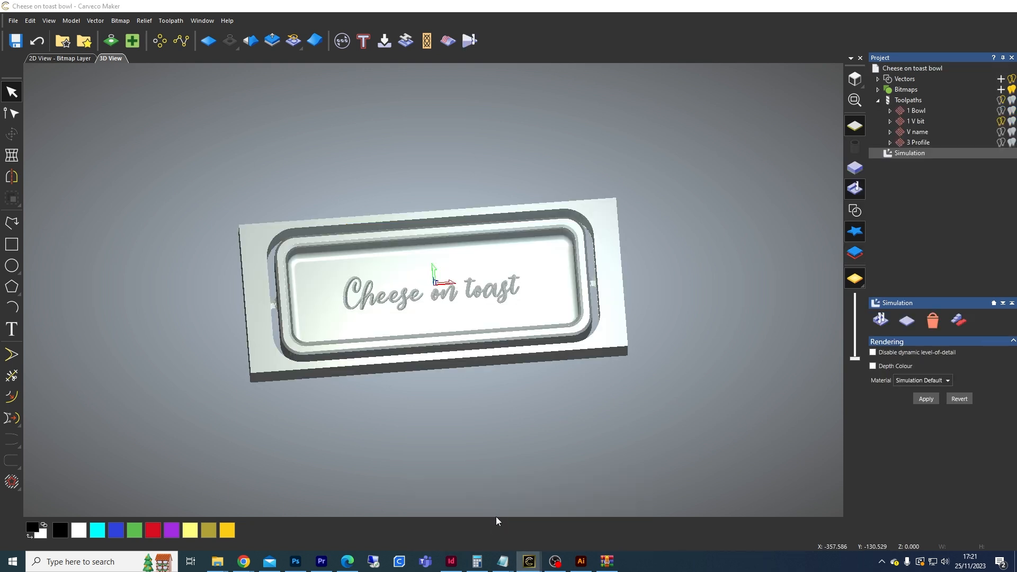
left_click_drag(456, 442, 442, 226)
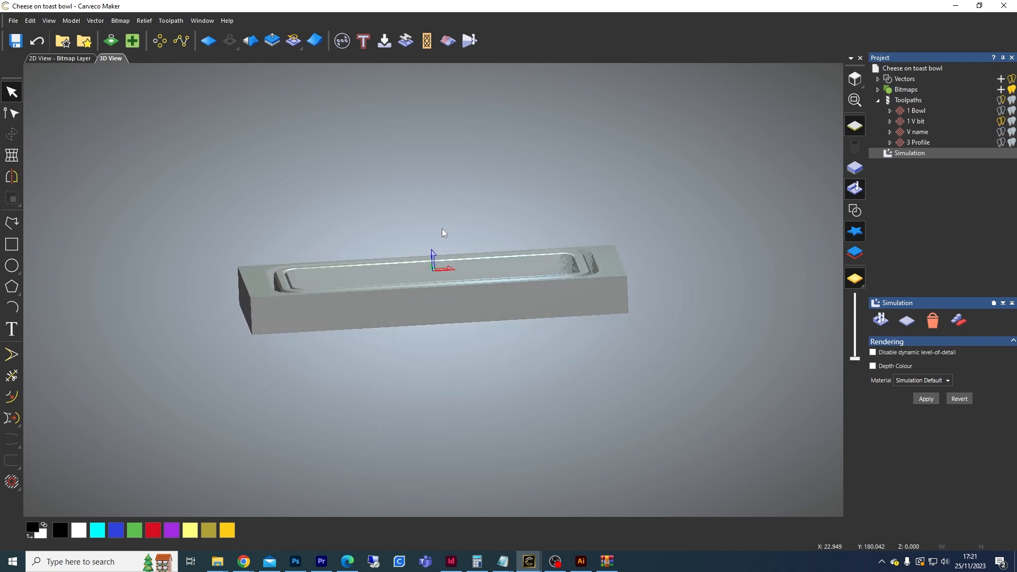
left_click_drag(446, 306, 452, 427)
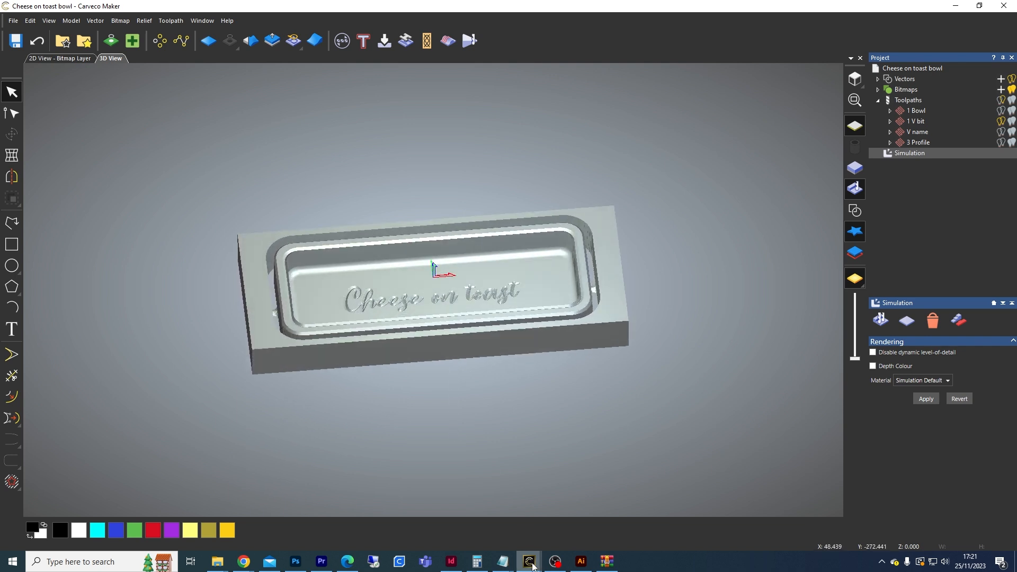
Step: Return to the untitled rotary model and orbit and zoom around the cylinder
mouse_move(529, 560)
left_click(587, 524)
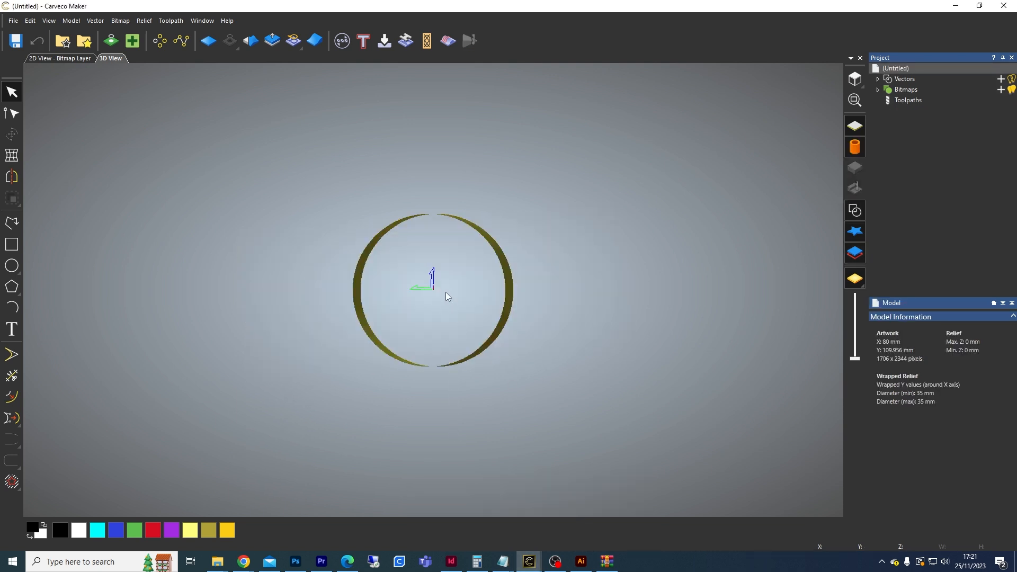
left_click_drag(532, 316, 493, 313)
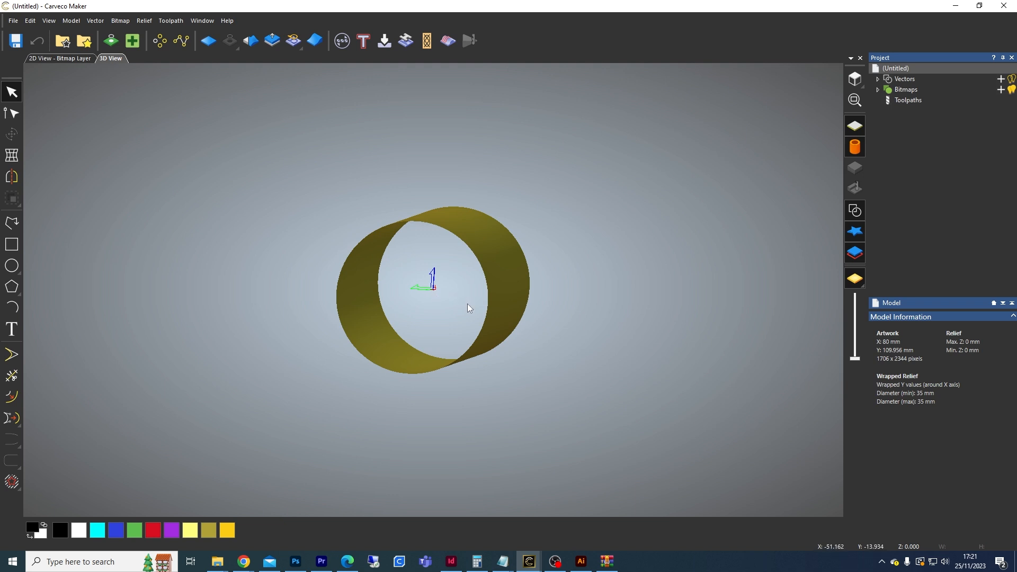
left_click_drag(517, 311, 296, 326)
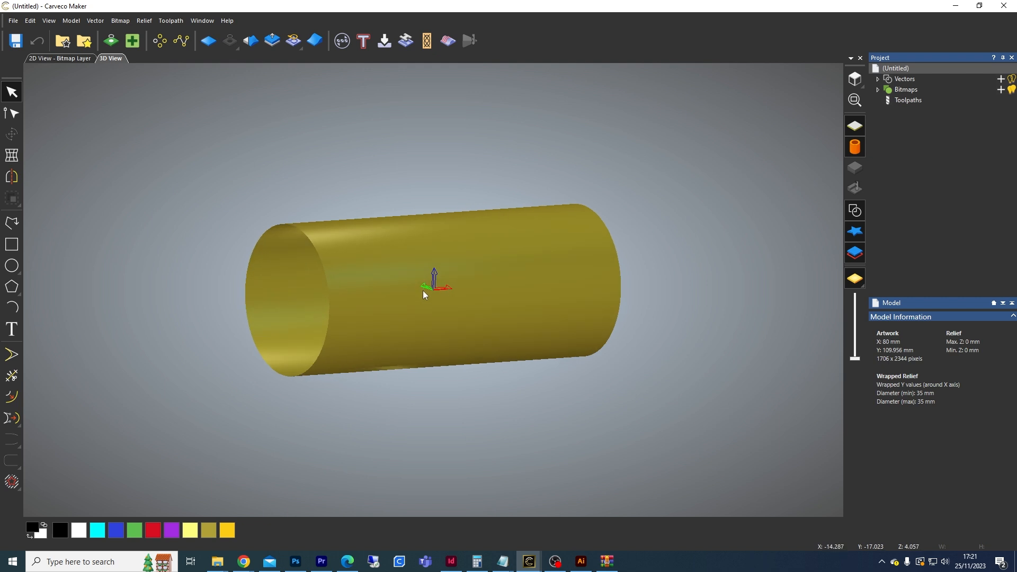
scroll(423, 290, "up", 2)
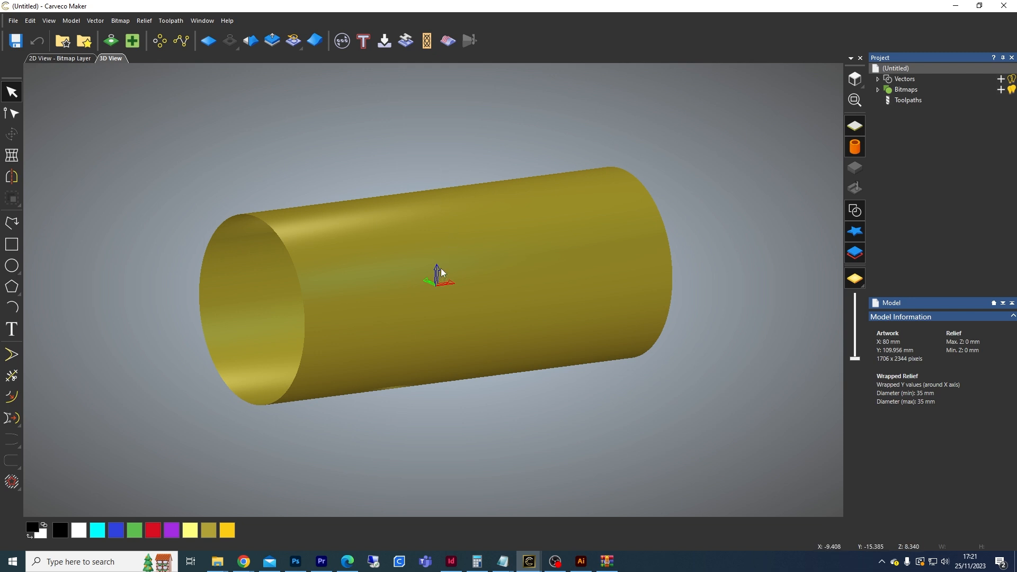
Step: Display the relief flat, view it from the top, and switch to the 2D view
left_click(861, 149)
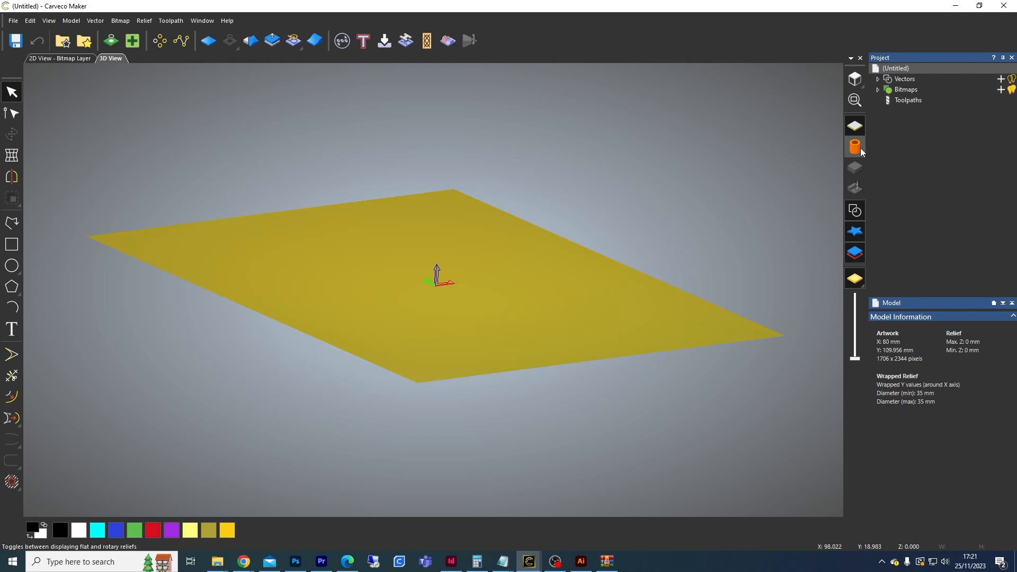
left_click(854, 83)
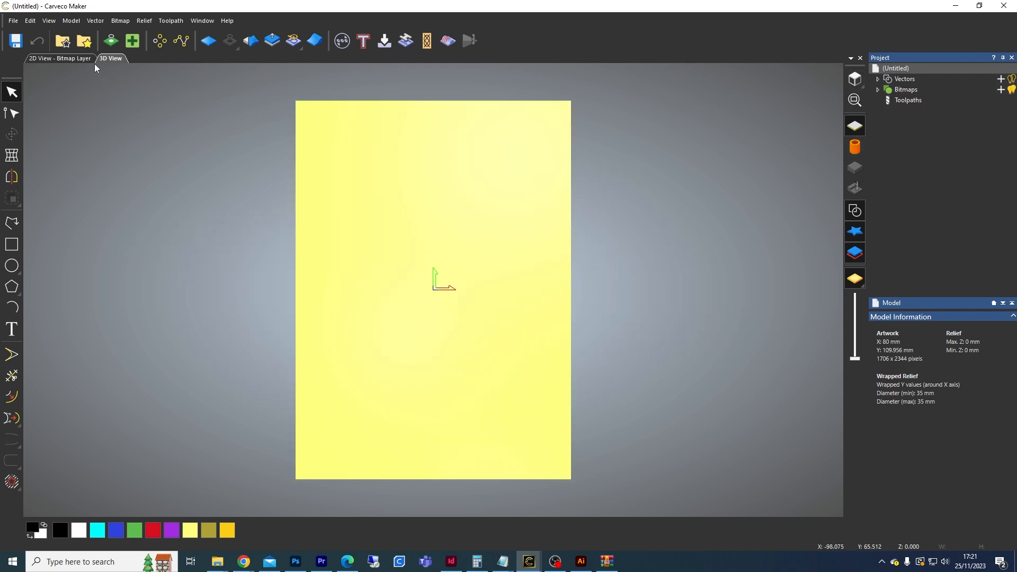
left_click(75, 59)
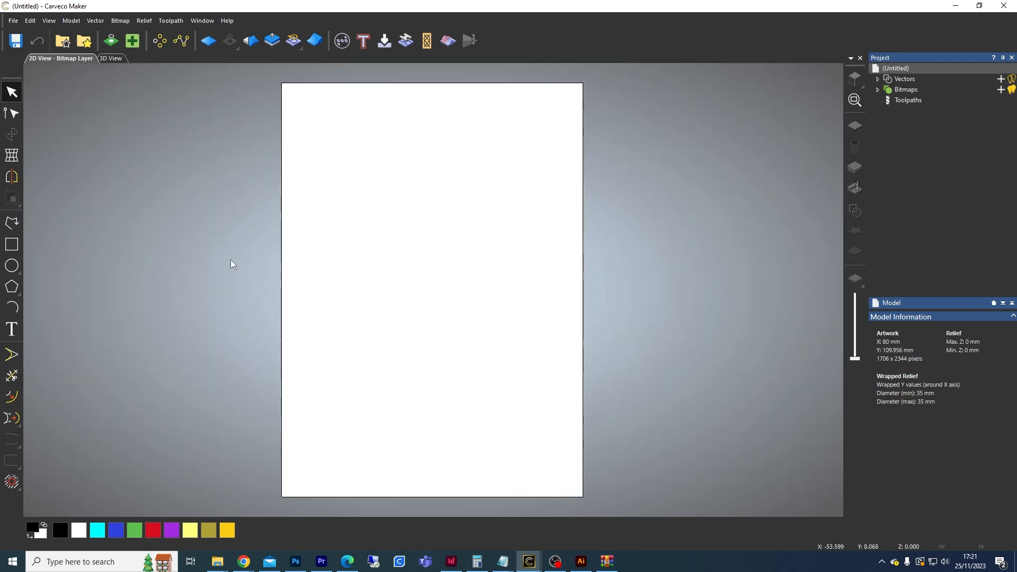
Step: Add the text "Carveco" across the middle of the artwork with the Text tool
left_click(20, 334)
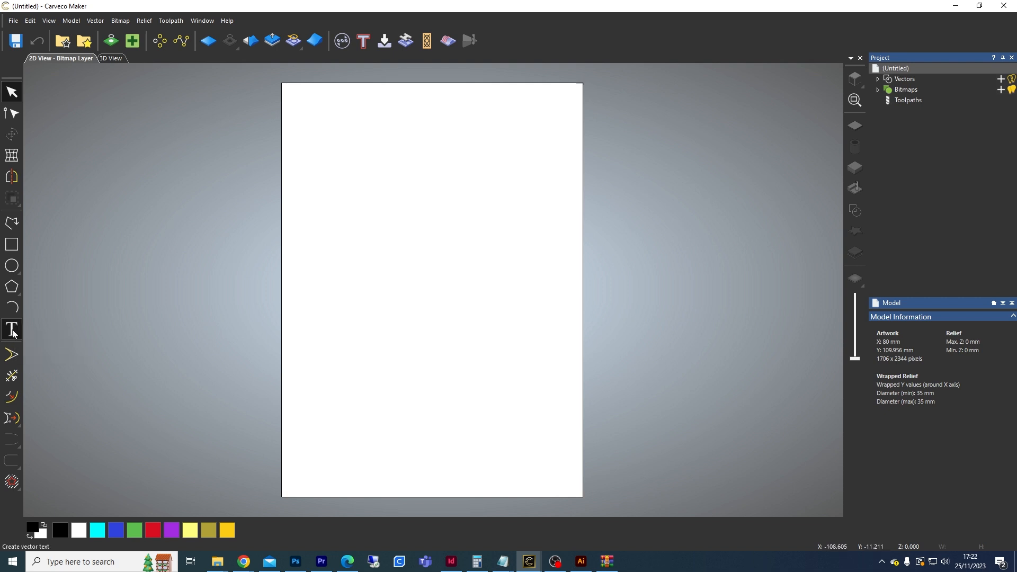
left_click(429, 272)
type("Carve")
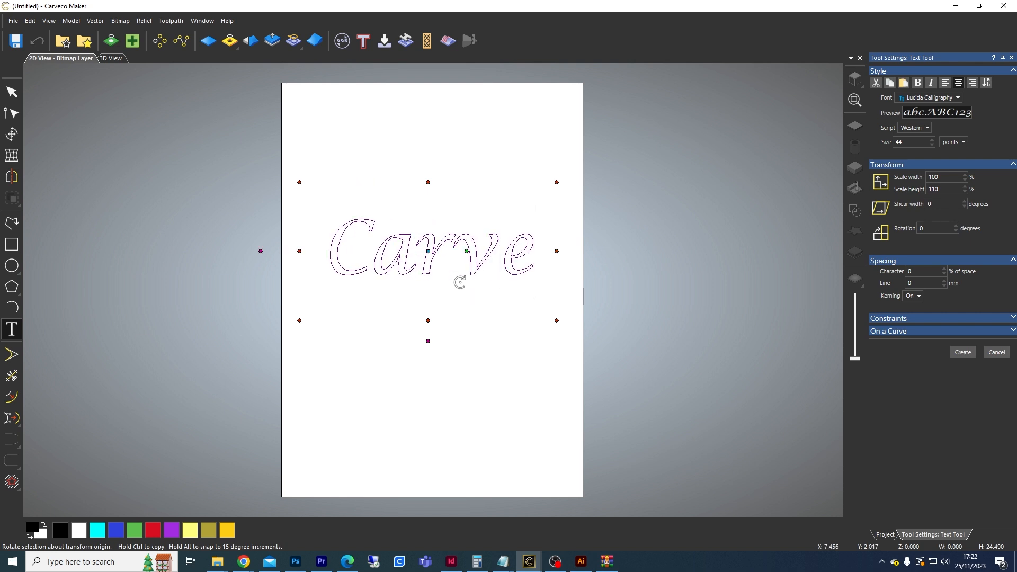
type("co")
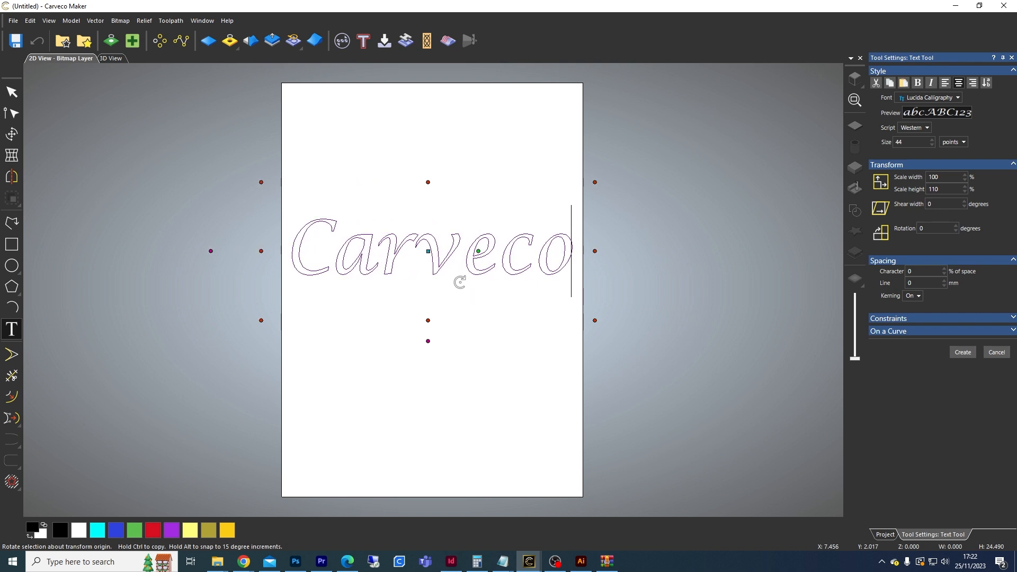
left_click(963, 352)
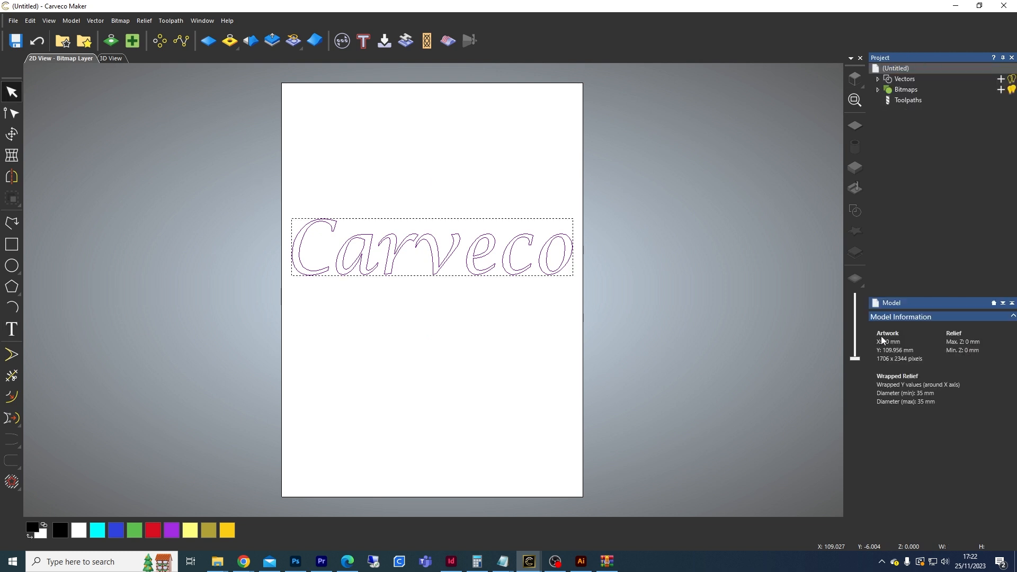
Step: Start a V-Bit Carving toolpath and choose the #45751 CT 90° V GROOVE 1-1/4 DIAMETER 1/4 SHANK carving tool
key("F9")
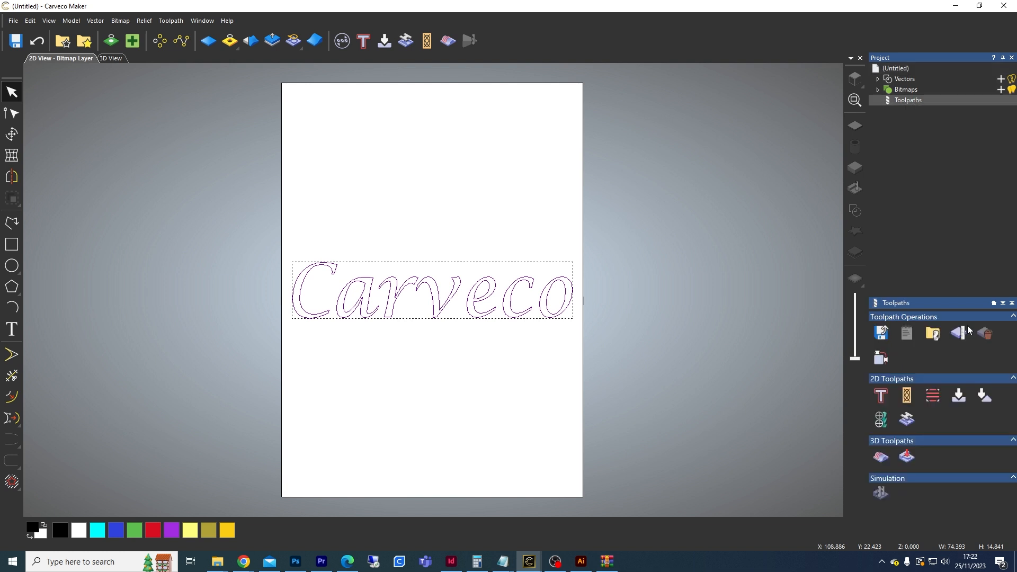
left_click(959, 395)
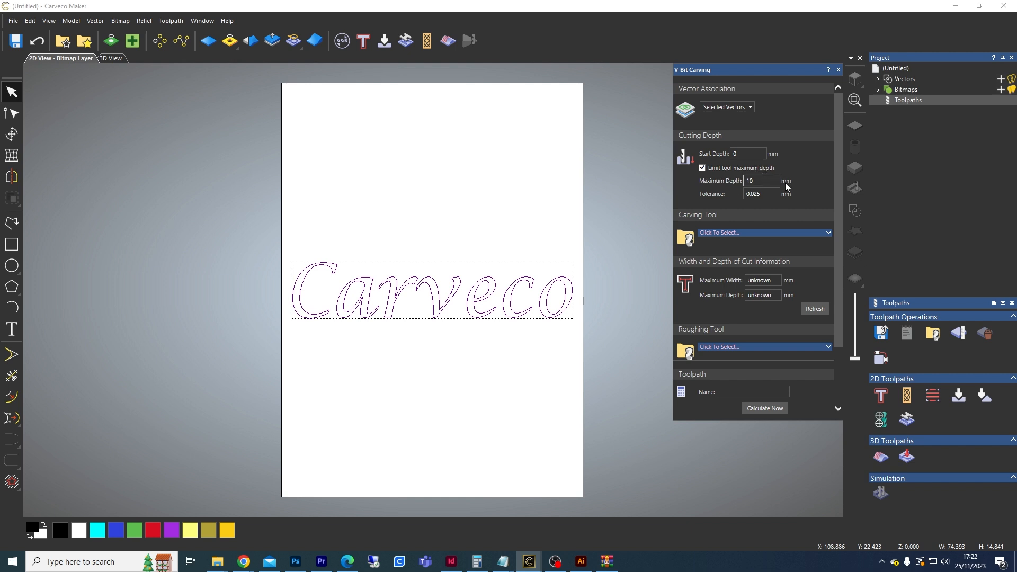
left_click_drag(840, 192, 828, 233)
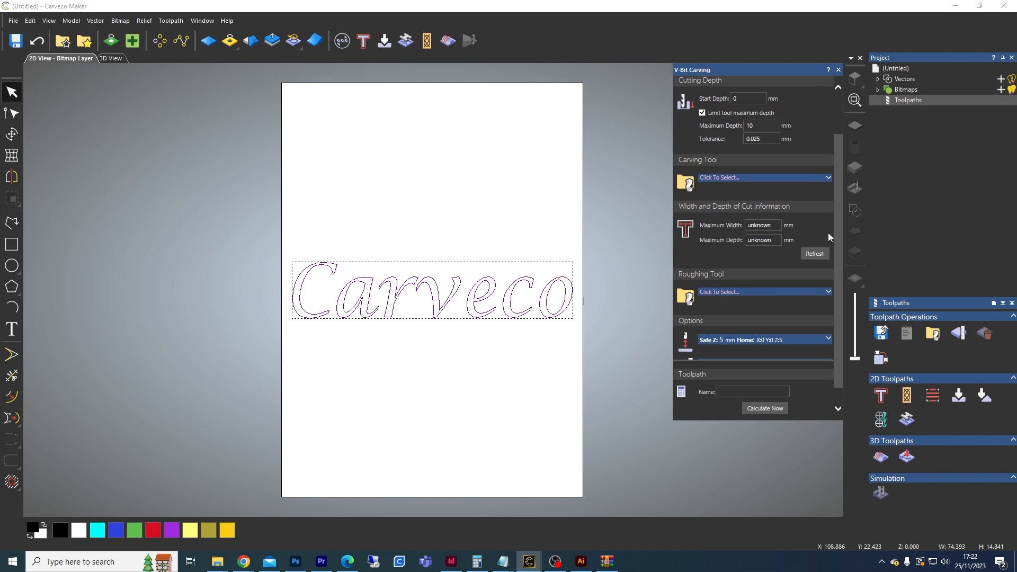
left_click(709, 179)
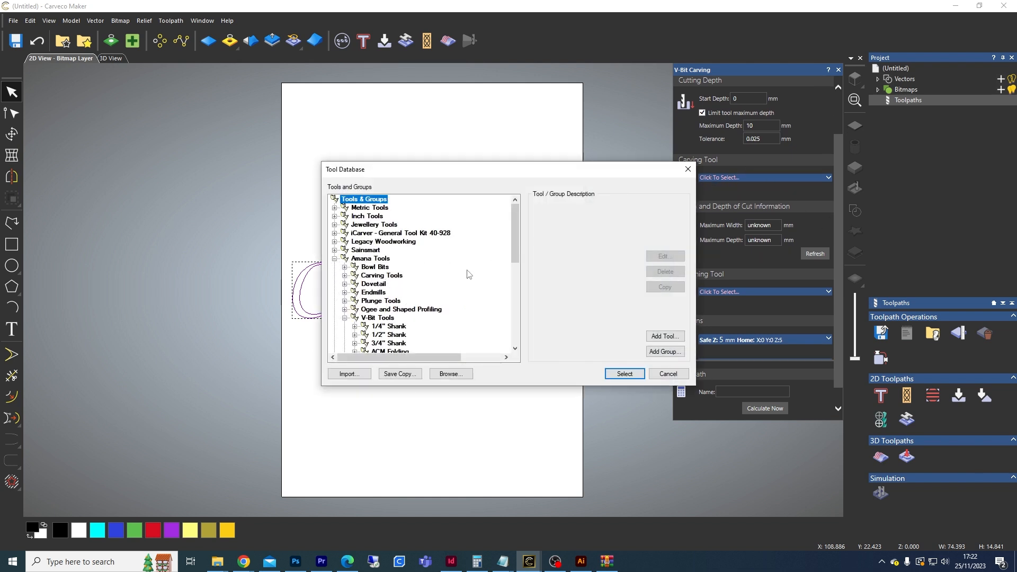
scroll(390, 304, "down", 3)
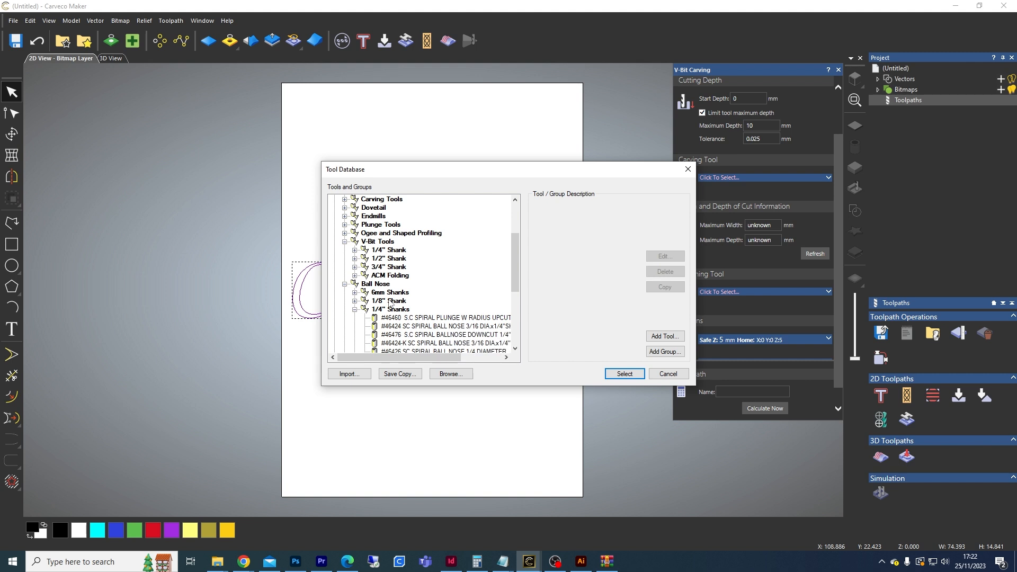
left_click(354, 251)
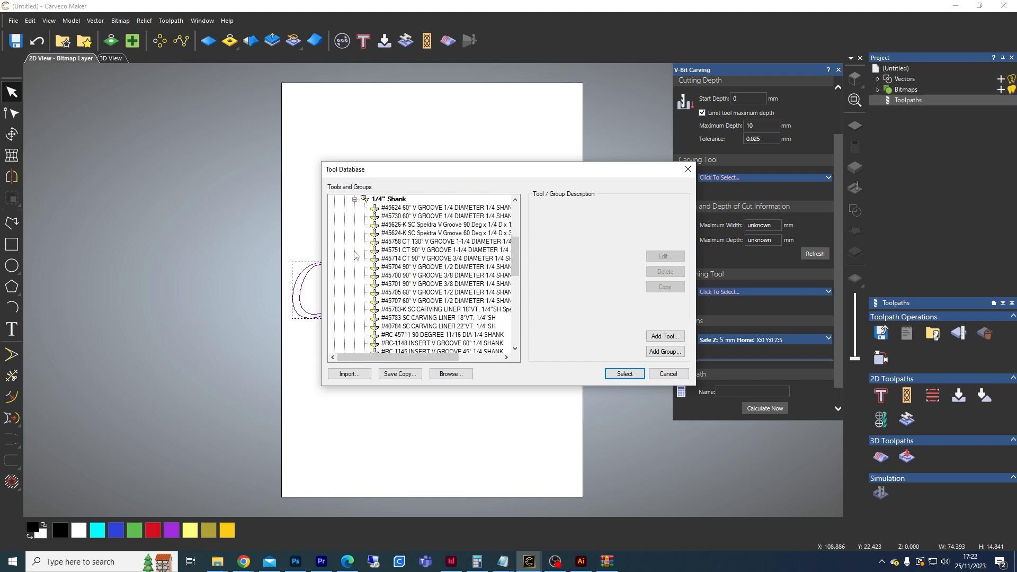
left_click(472, 254)
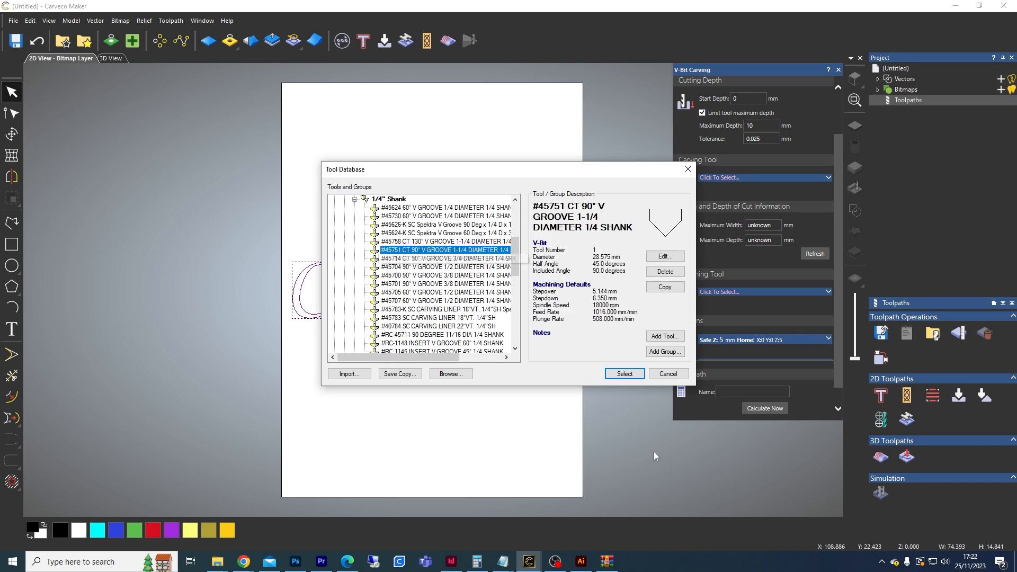
left_click(631, 374)
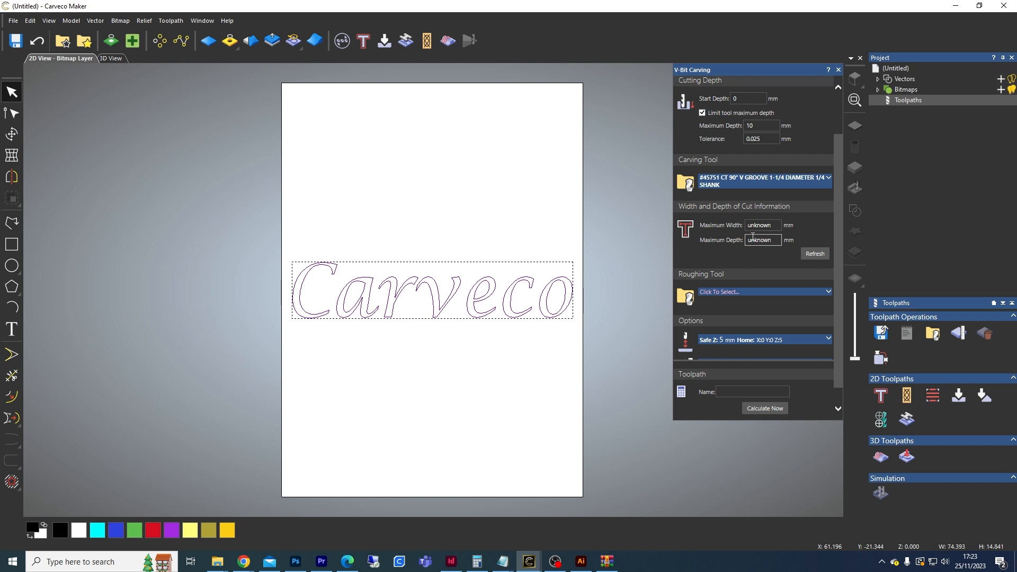
Step: Refresh the width and depth of cut information and set the material thickness to 17.5 mm
left_click(813, 253)
scroll(835, 238, "down", 1)
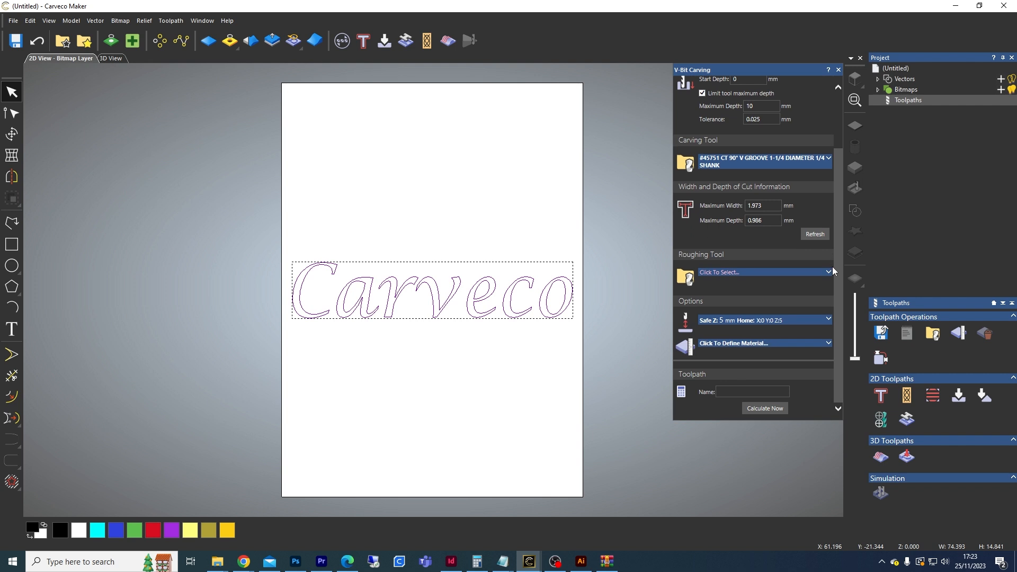
left_click(725, 345)
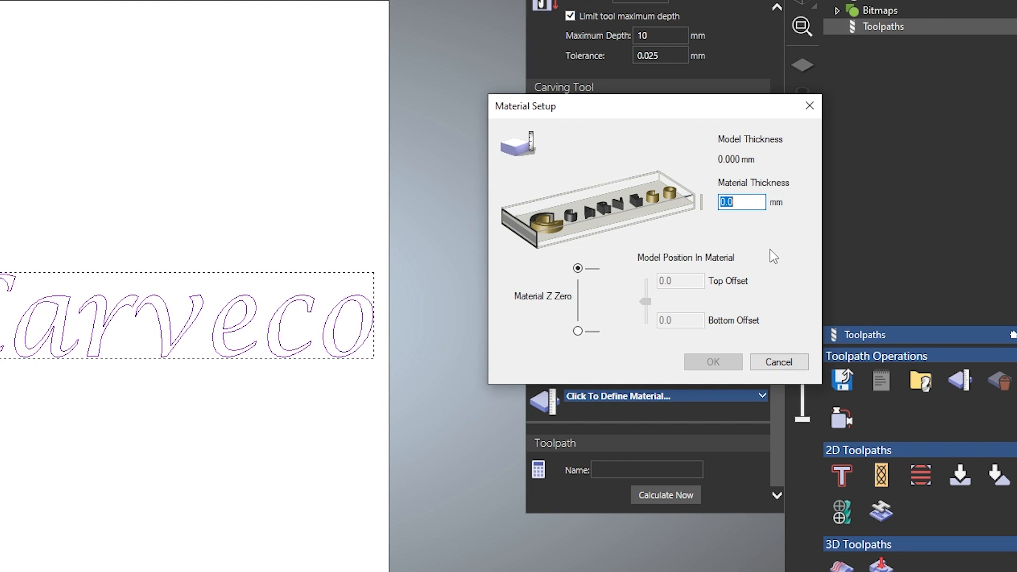
type("17.5")
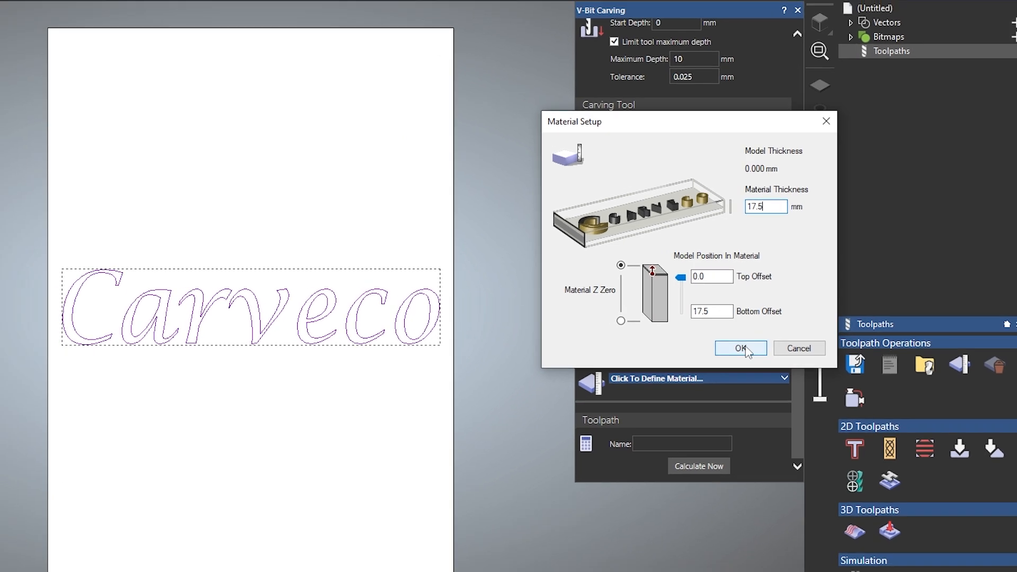
left_click(715, 364)
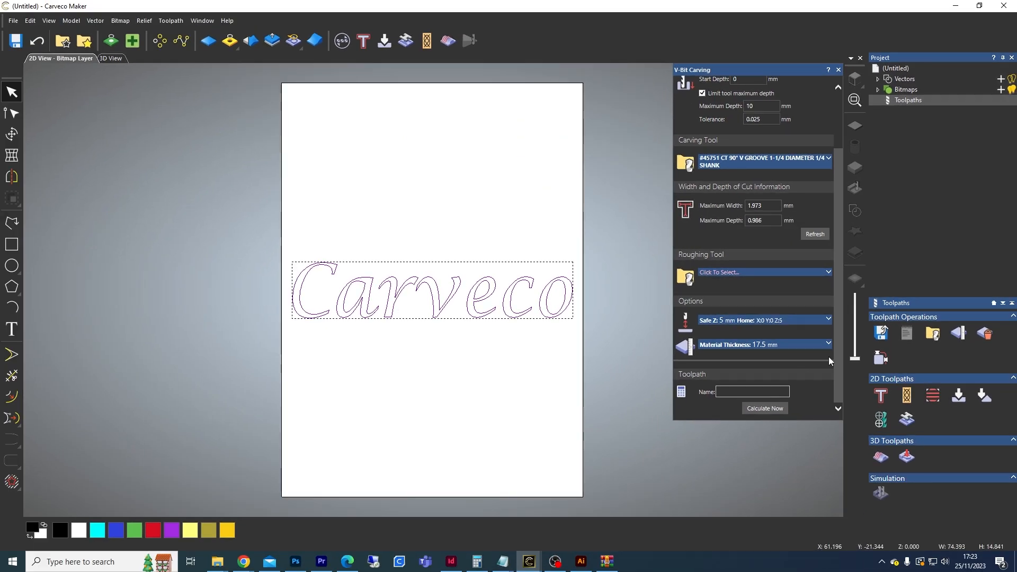
Step: Name the toolpath "text", calculate it, and inspect it in the 3D view
type("text")
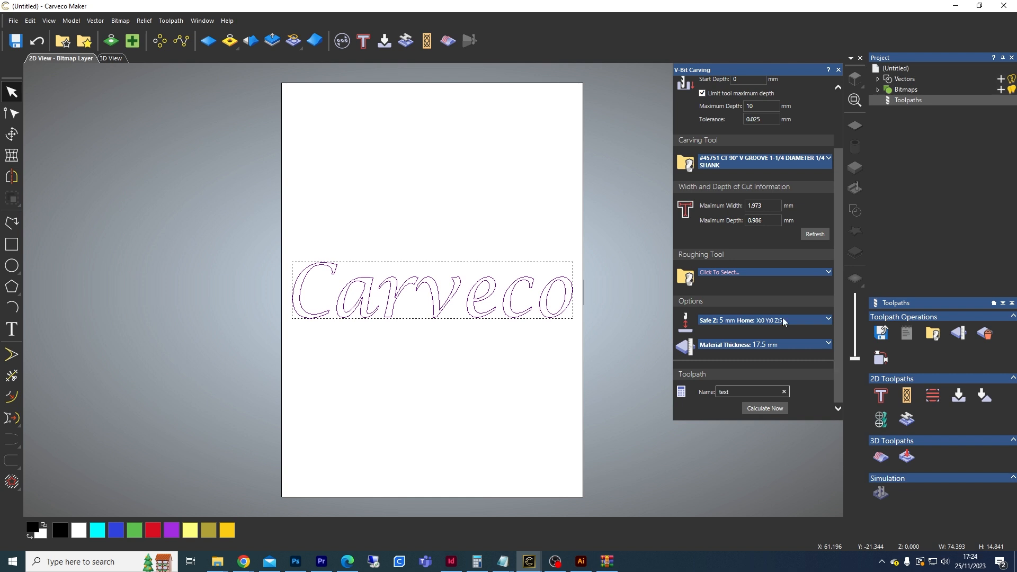
left_click(756, 409)
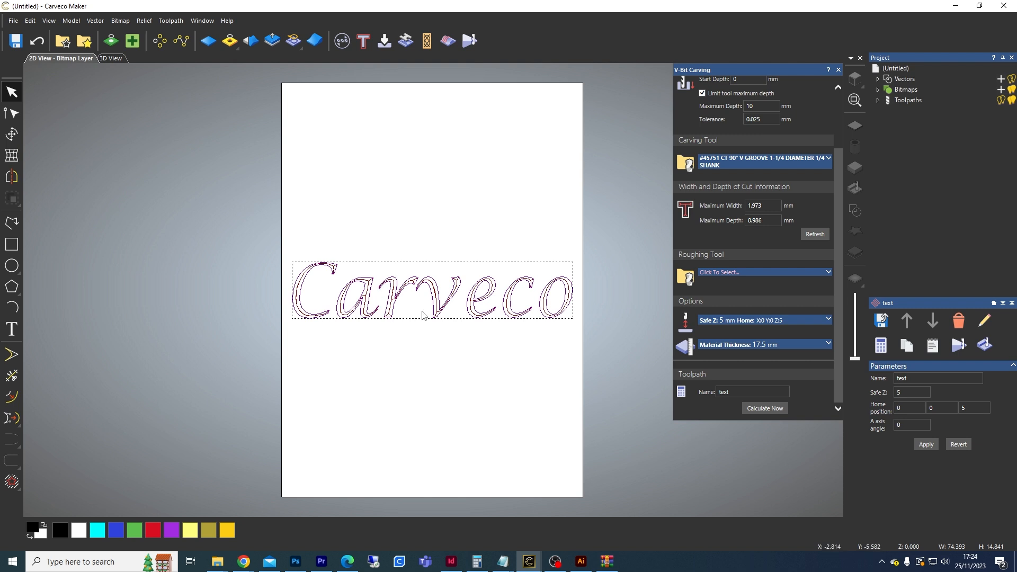
left_click(112, 59)
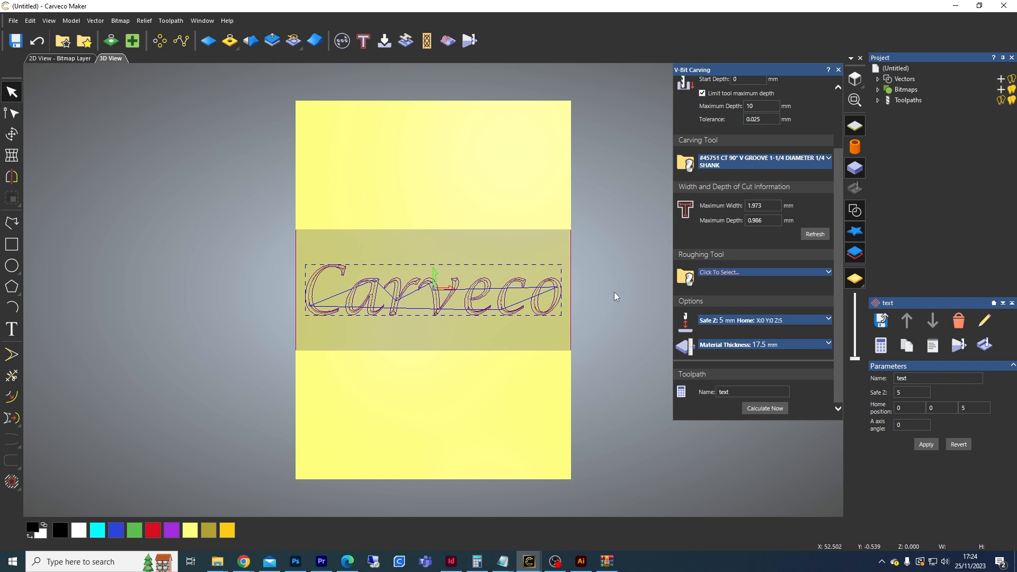
left_click_drag(624, 291, 300, 301)
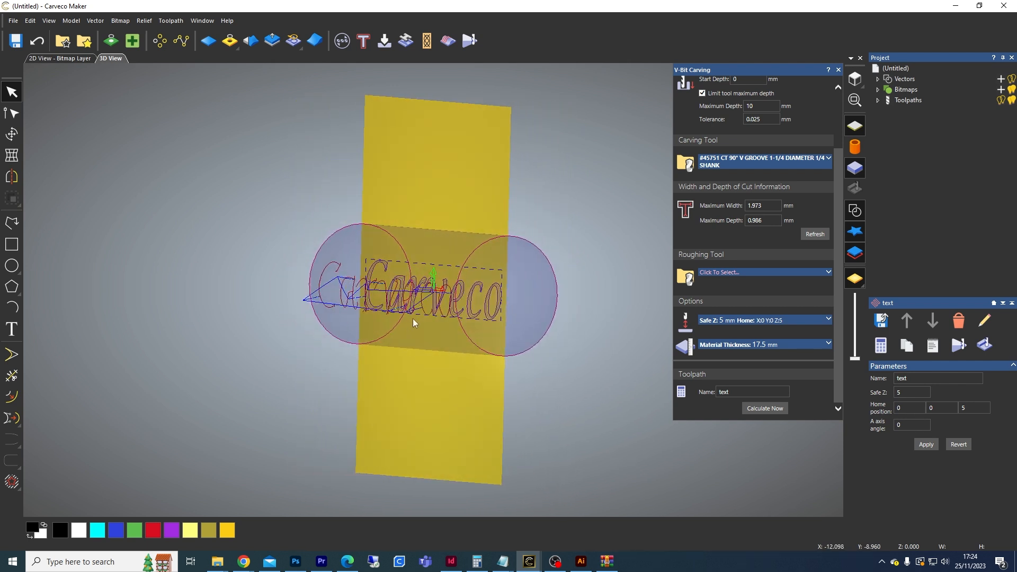
Step: Switch the 3D view to rotary display and orbit around the text toolpath wrapped on the cylinder
left_click_drag(506, 305, 428, 289)
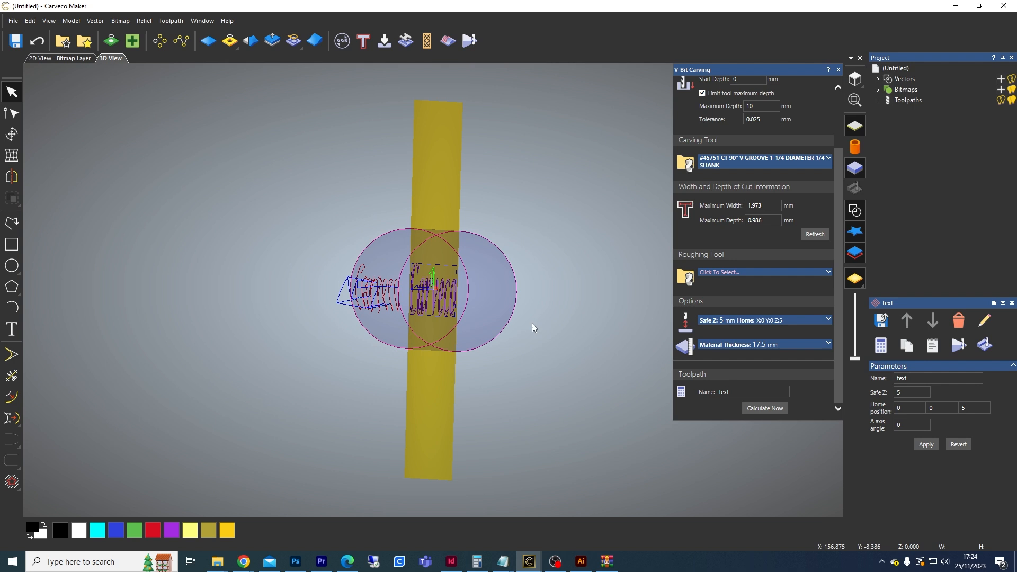
left_click(854, 147)
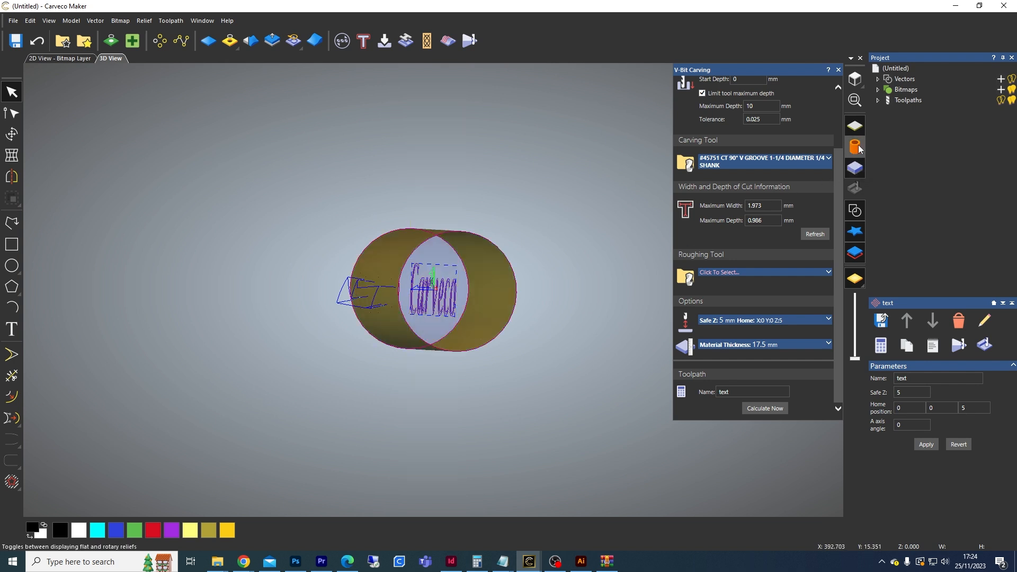
left_click_drag(441, 287, 706, 263)
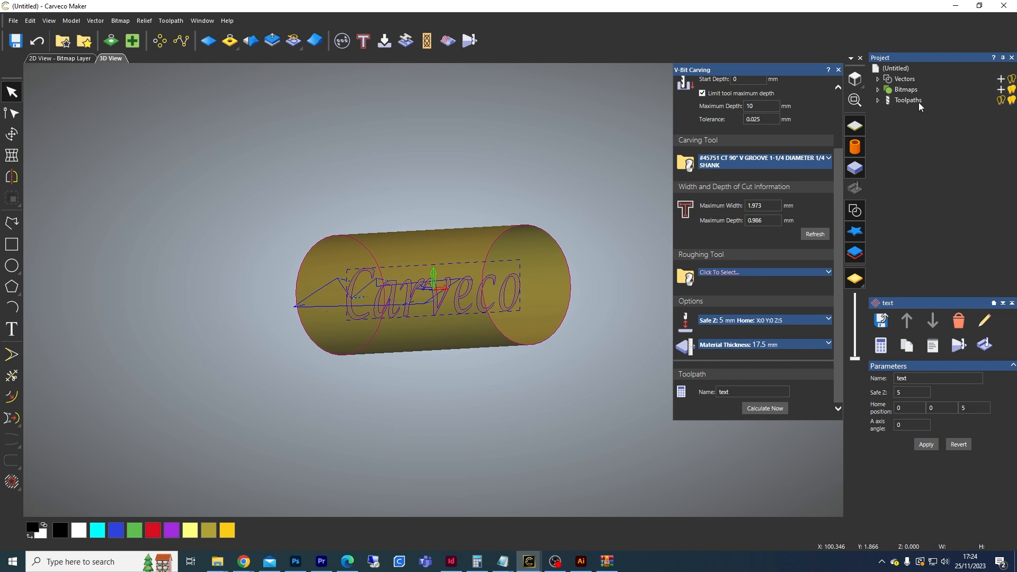
Step: Simulate the text toolpath on the cylinder and orbit the view to inspect the carved lettering
left_click(877, 100)
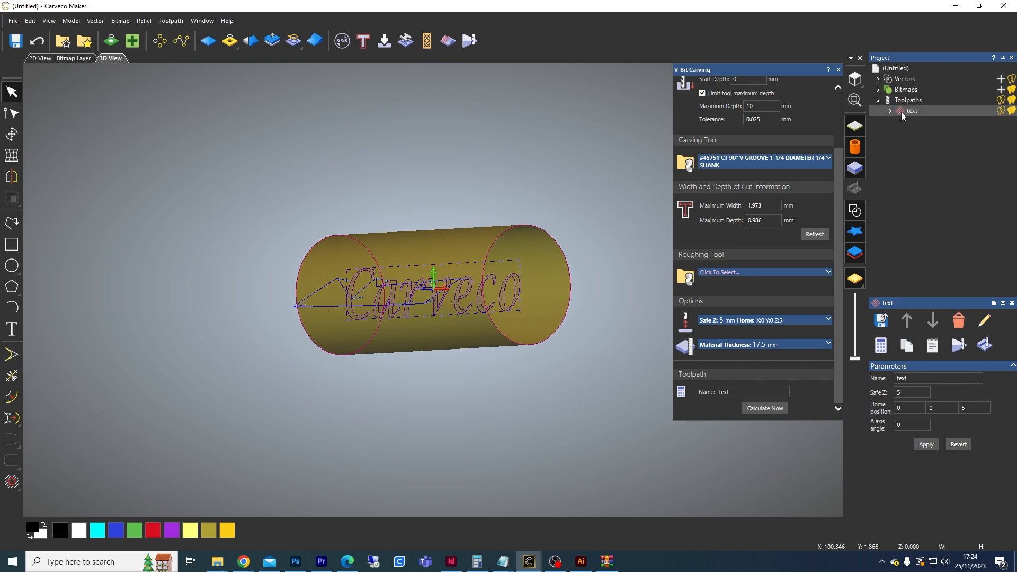
right_click(905, 112)
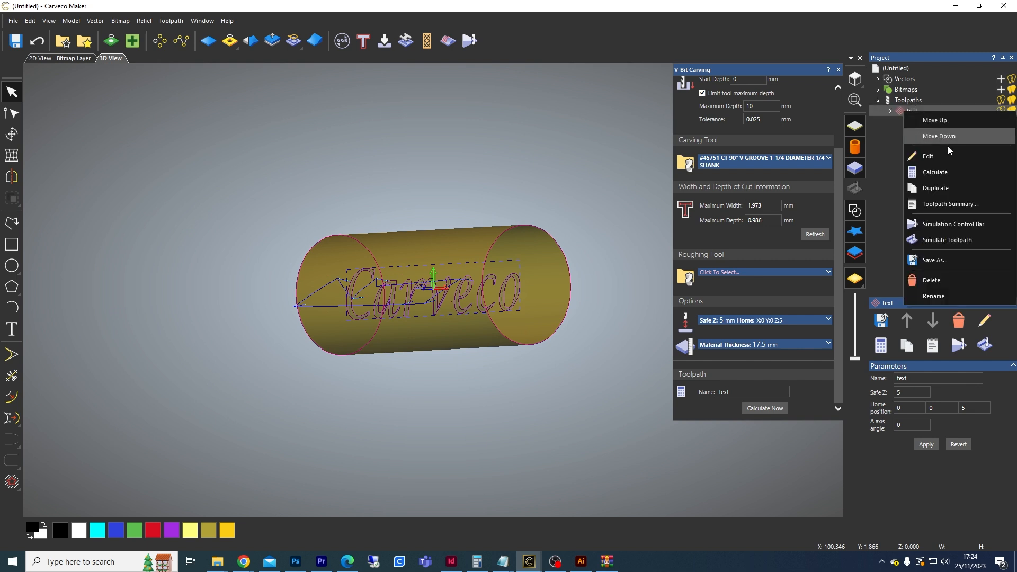
left_click(957, 223)
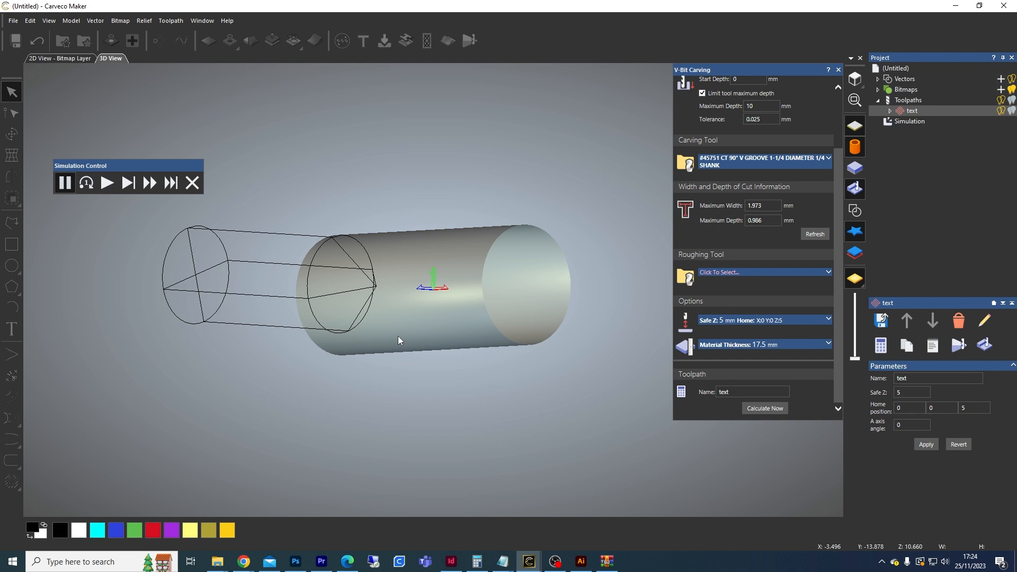
left_click_drag(396, 385, 583, 245)
left_click_drag(387, 416, 325, 313)
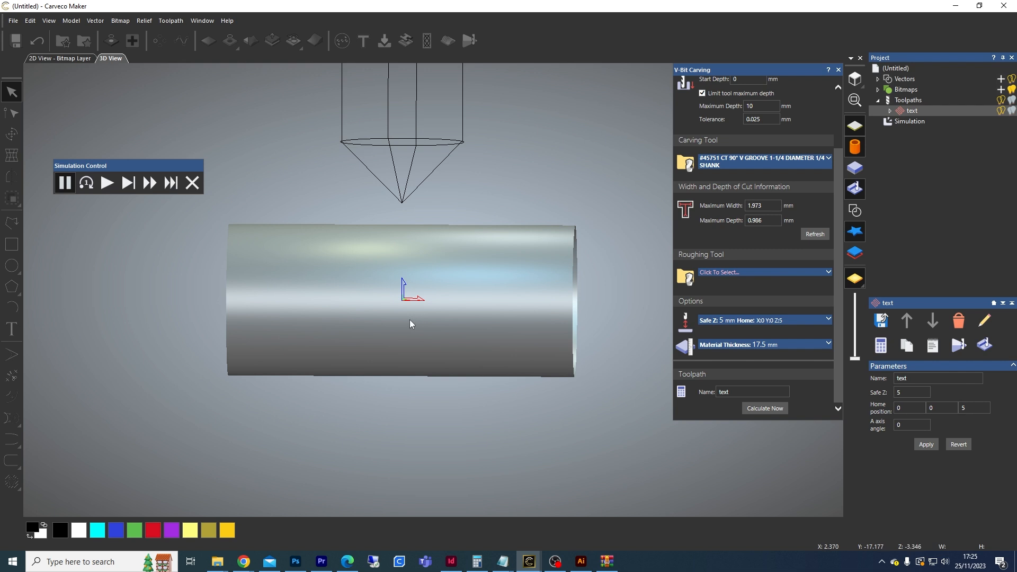
left_click_drag(377, 246, 404, 334)
left_click(107, 184)
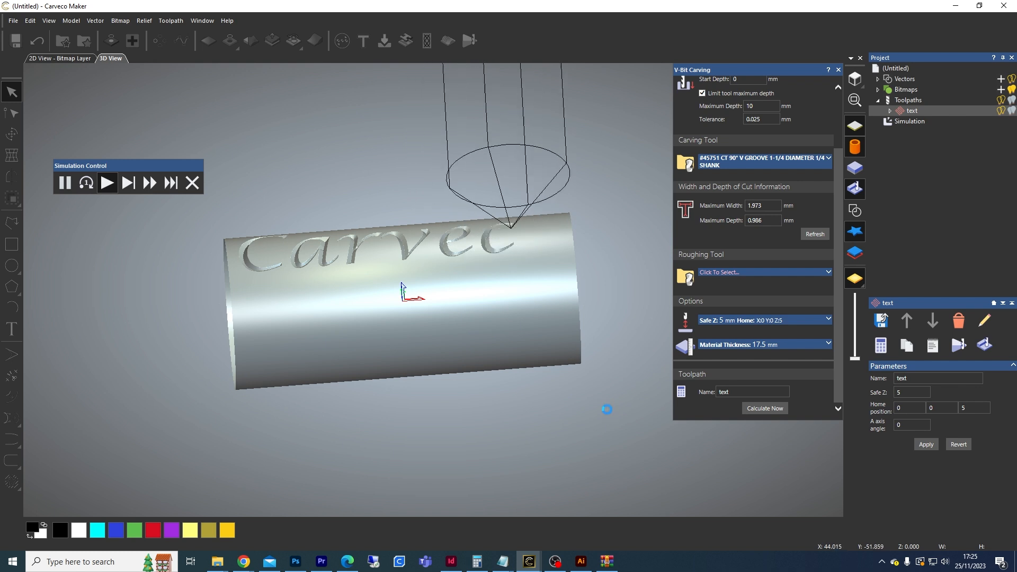
left_click_drag(545, 246, 600, 299)
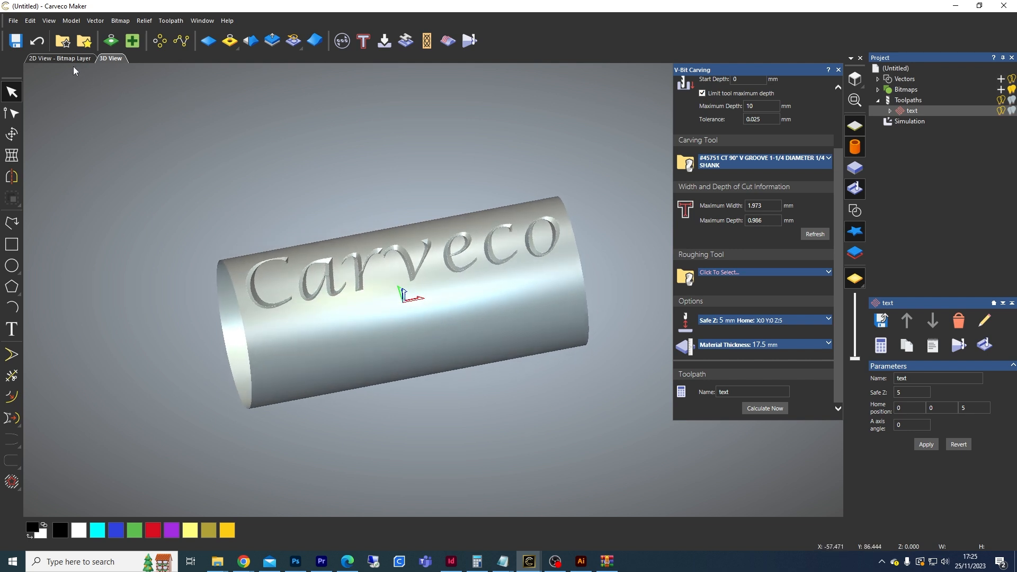
Step: Rotate the text 90° in the 2D view and recalculate the text toolpath
left_click(60, 58)
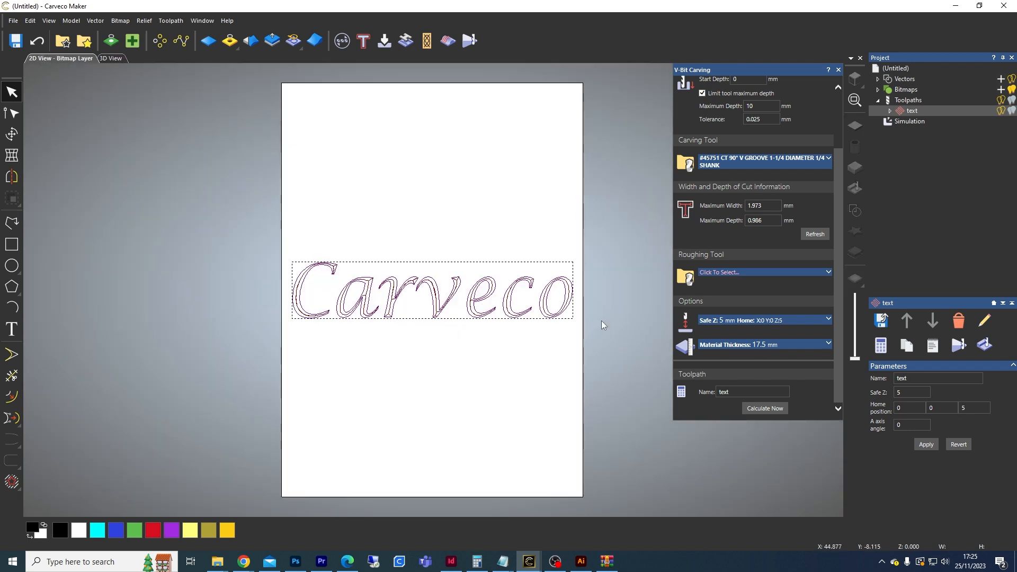
key("t")
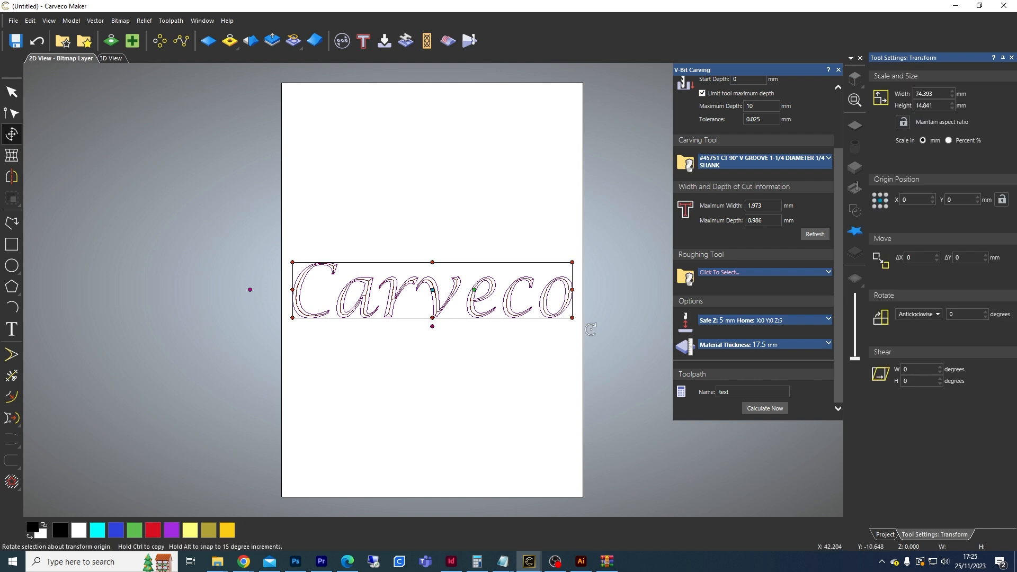
left_click_drag(590, 332, 461, 166)
key("alt")
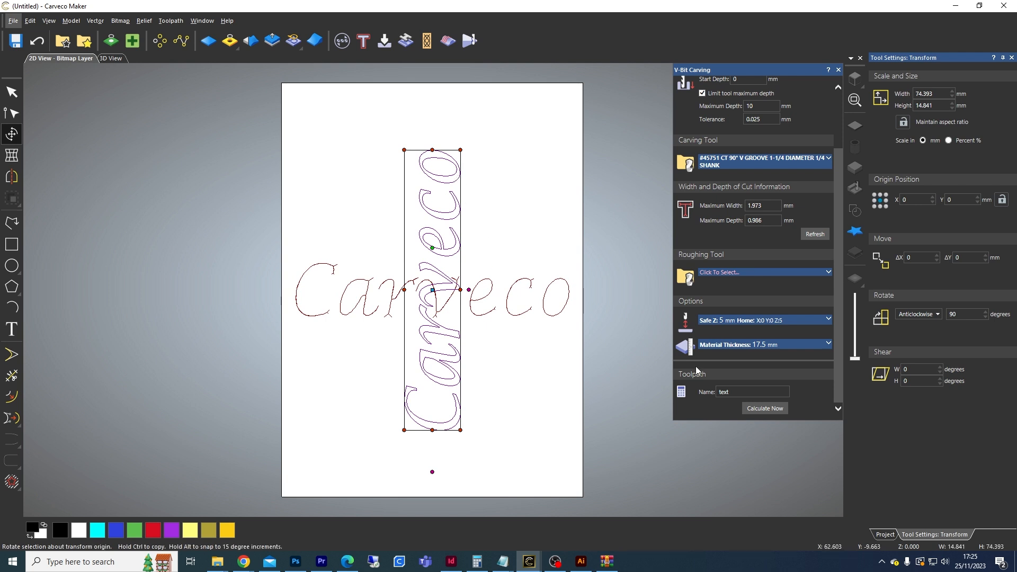
left_click(759, 407)
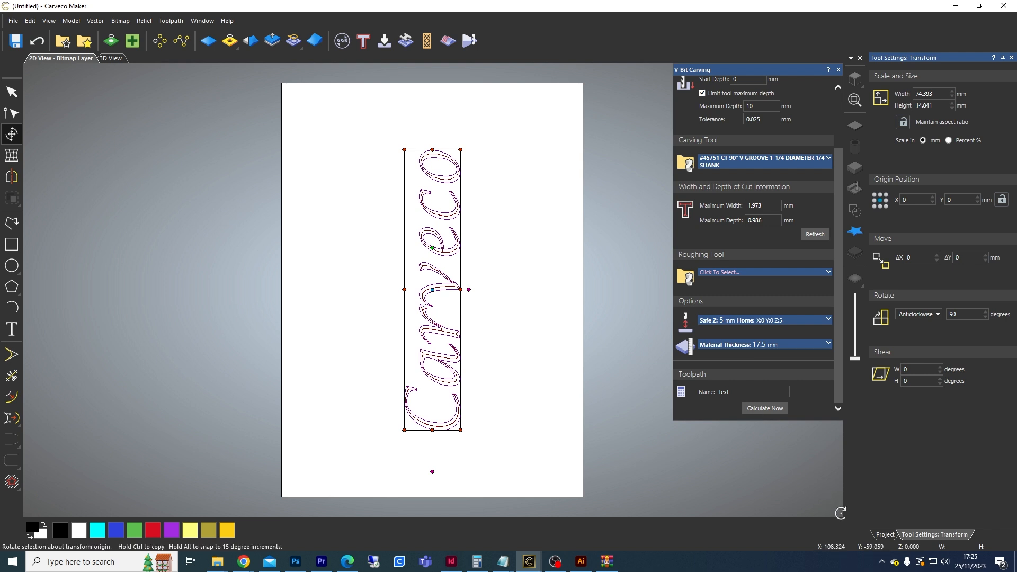
Step: Re-run the simulation of the recalculated toolpath and orbit the 3D view to inspect it
left_click(882, 535)
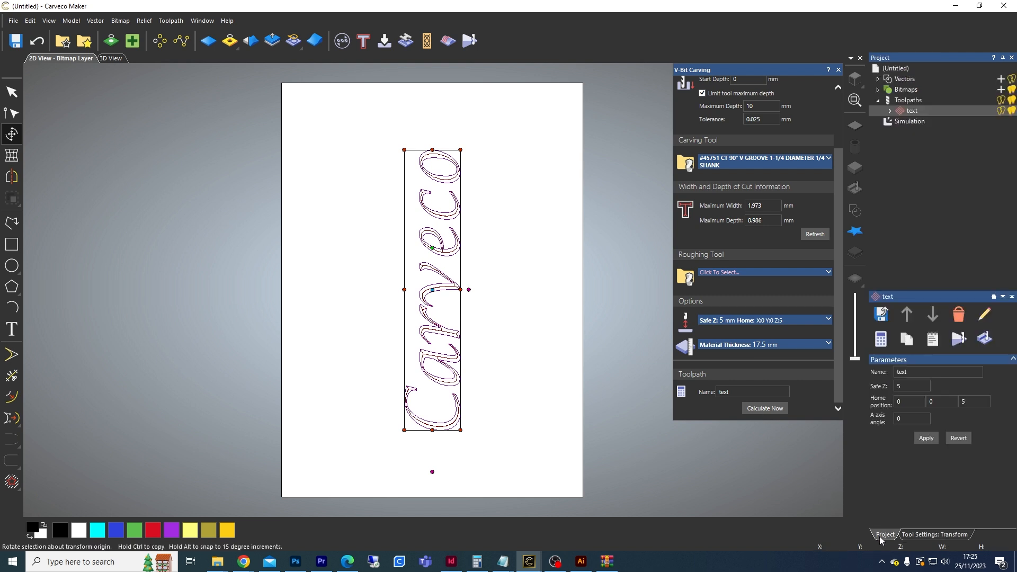
right_click(909, 125)
left_click(930, 123)
right_click(929, 120)
left_click(941, 134)
left_click_drag(525, 252, 427, 383)
left_click_drag(493, 242, 524, 390)
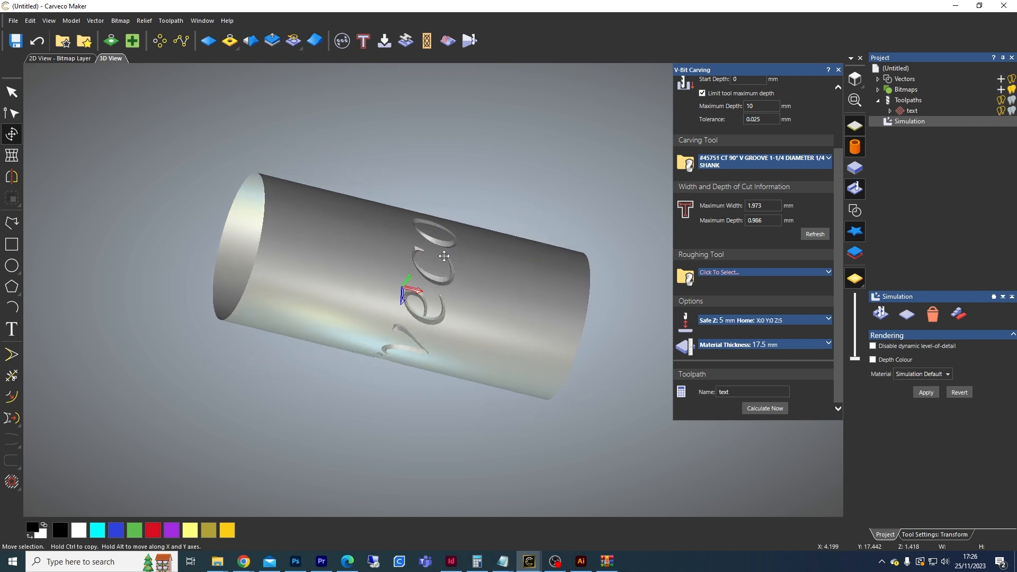
Step: Delete the rotated text vector from the 2D view
left_click(65, 59)
key("Delete")
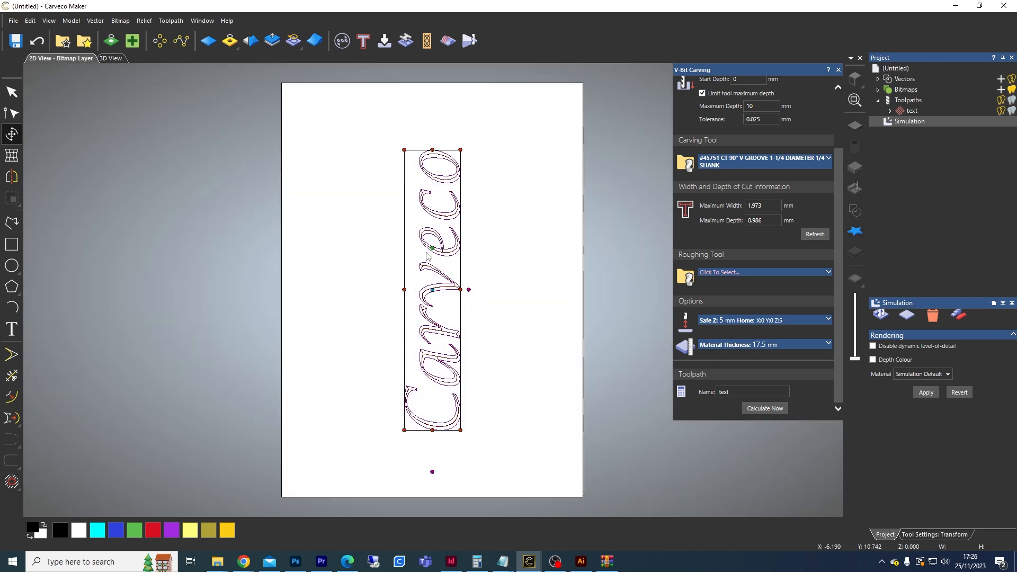
Step: Delete the text toolpath and the simulation from the project
right_click(914, 110)
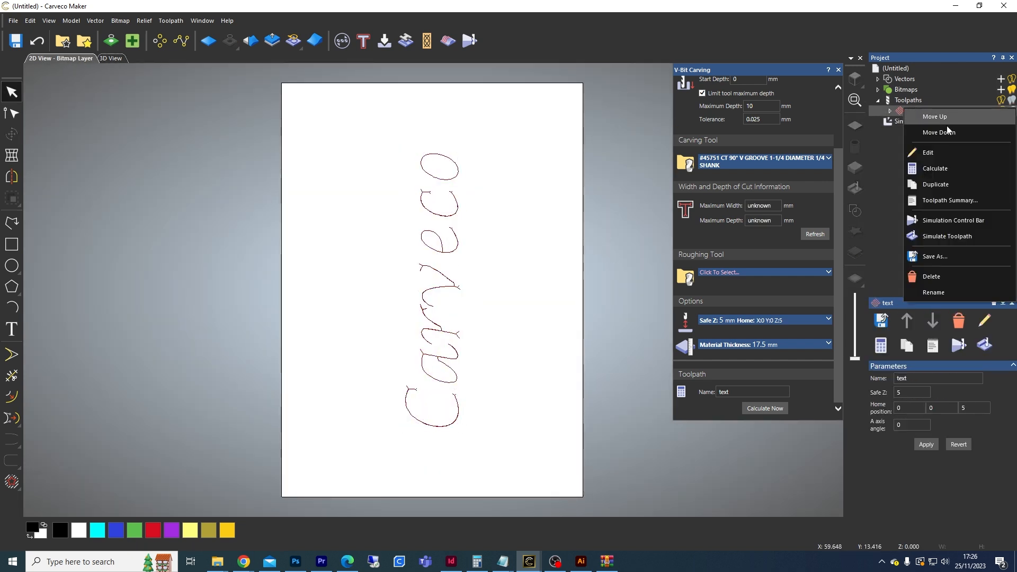
left_click(939, 274)
right_click(910, 110)
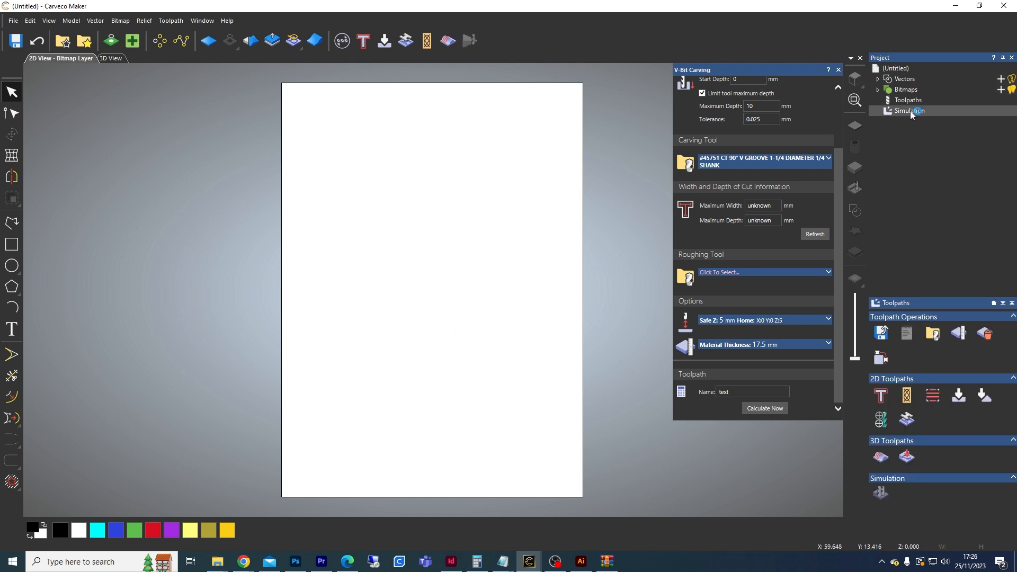
left_click(932, 160)
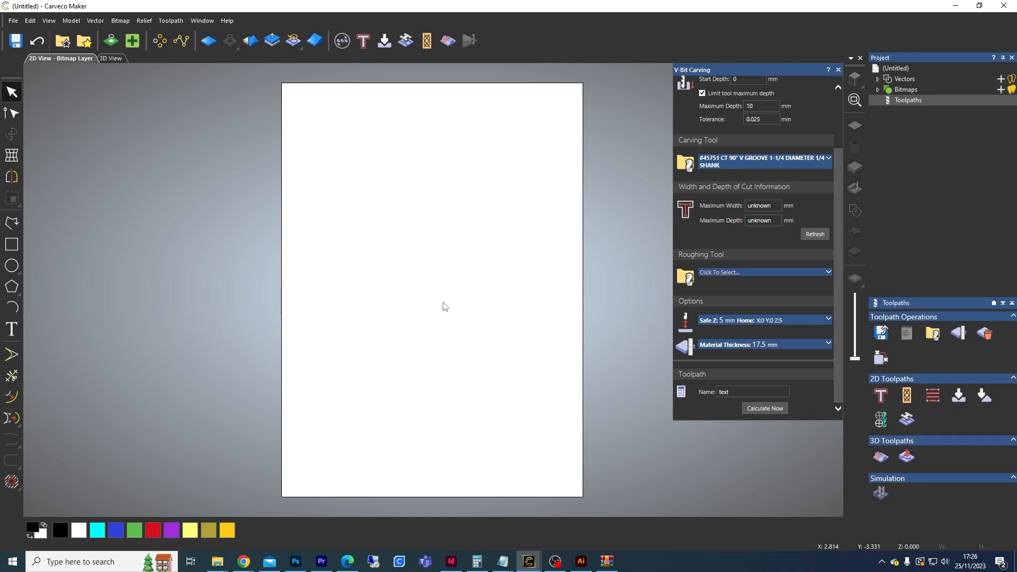
Step: Import the wave lines vector file into the 2D view and center it on the page
mouse_move(217, 561)
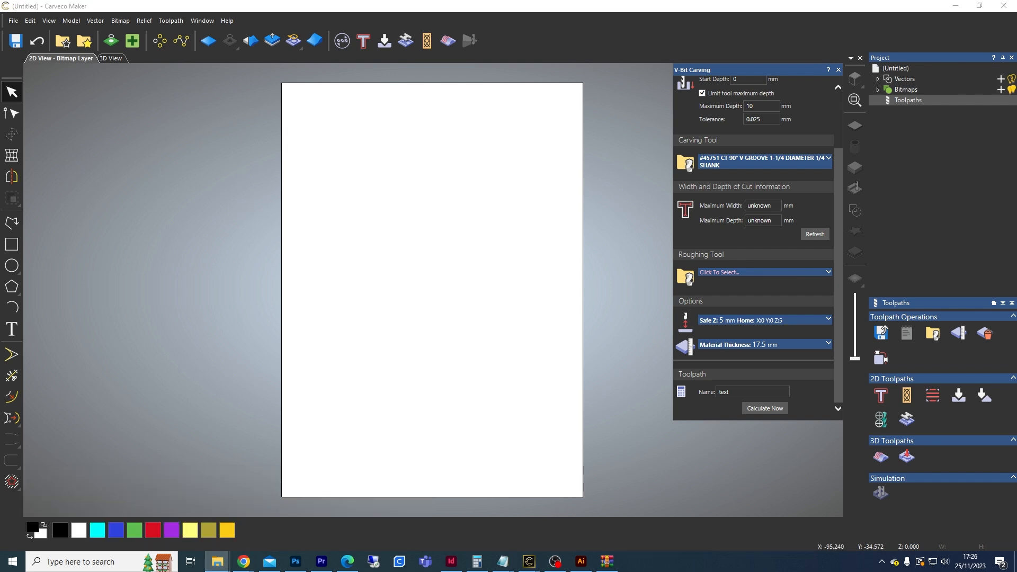
left_click_drag(256, 230, 406, 239)
scroll(444, 287, "down", 1)
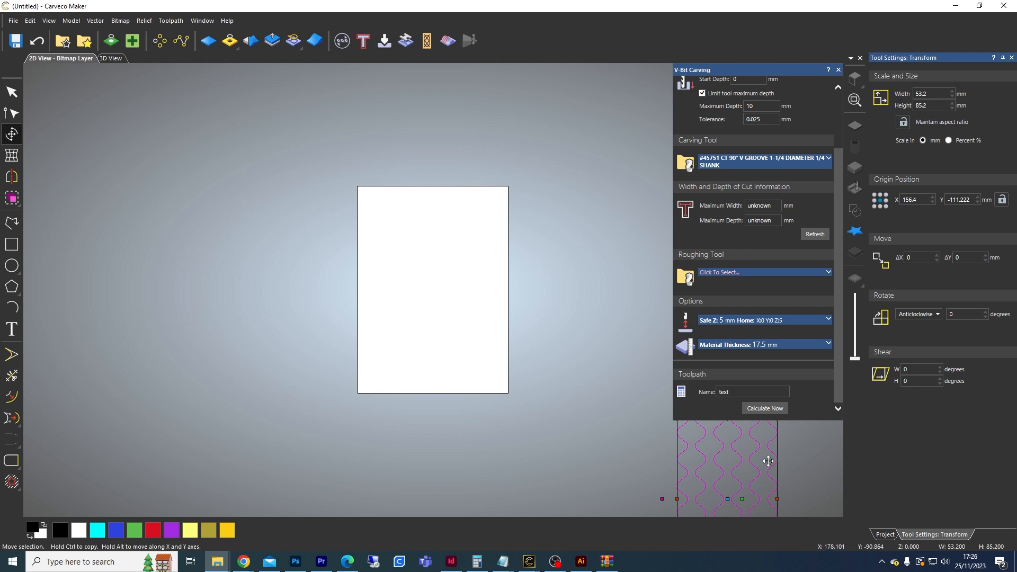
left_click(799, 454)
left_click_drag(798, 454, 668, 459)
key("F9")
scroll(416, 277, "up", 2)
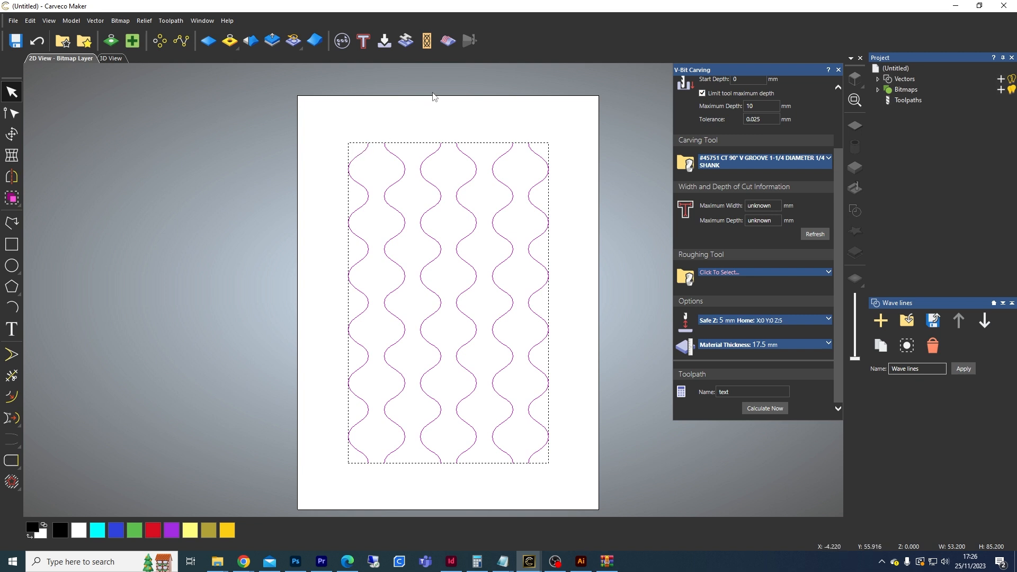
Step: Stretch the wave lines vertically to span the full page height, about 110 mm tall
left_click(399, 162)
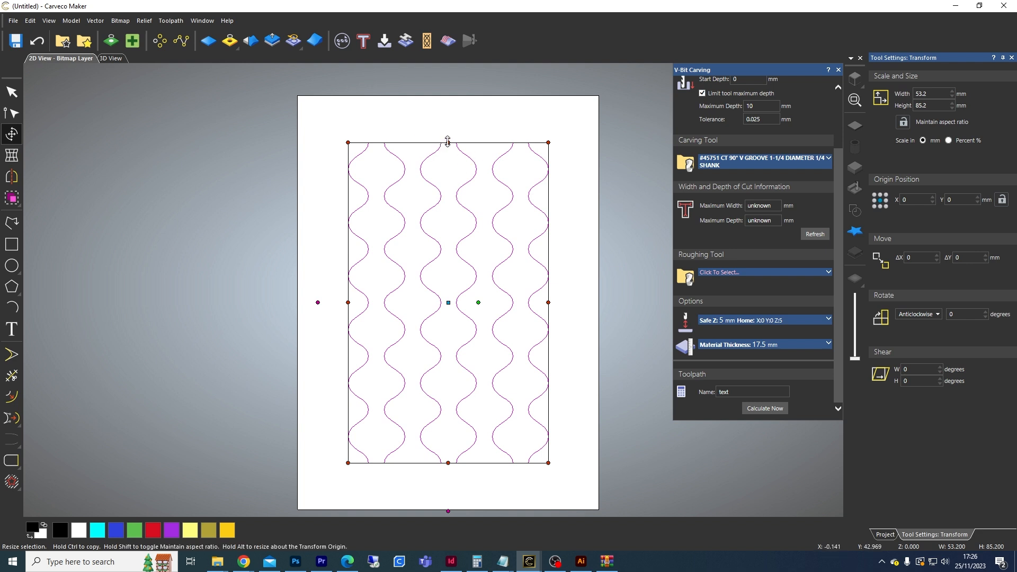
left_click_drag(447, 142, 447, 95)
left_click_drag(449, 461, 449, 509)
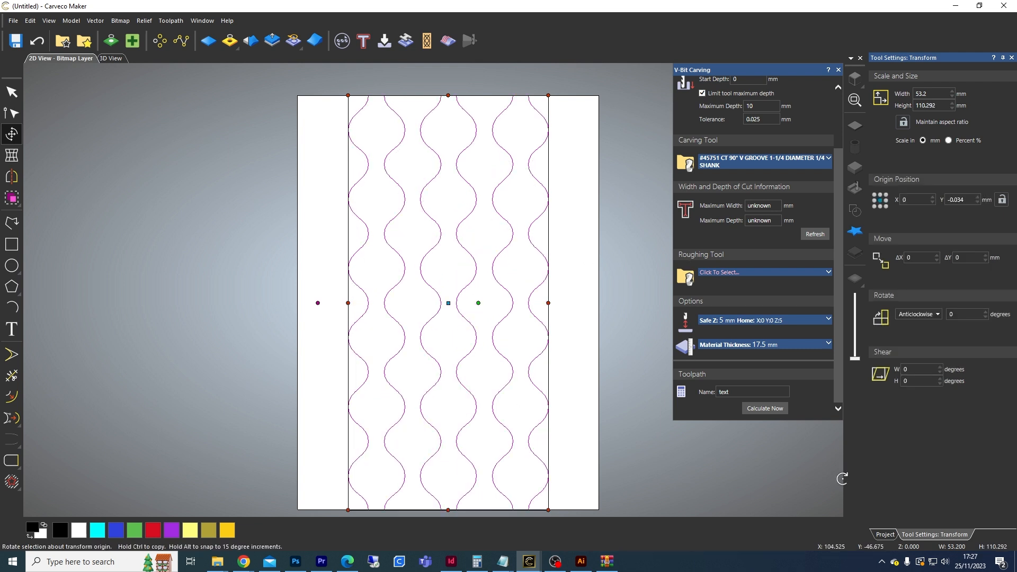
Step: Start a Profile toolpath set to cut along the vectors with a finish depth of 5 mm
left_click(885, 534)
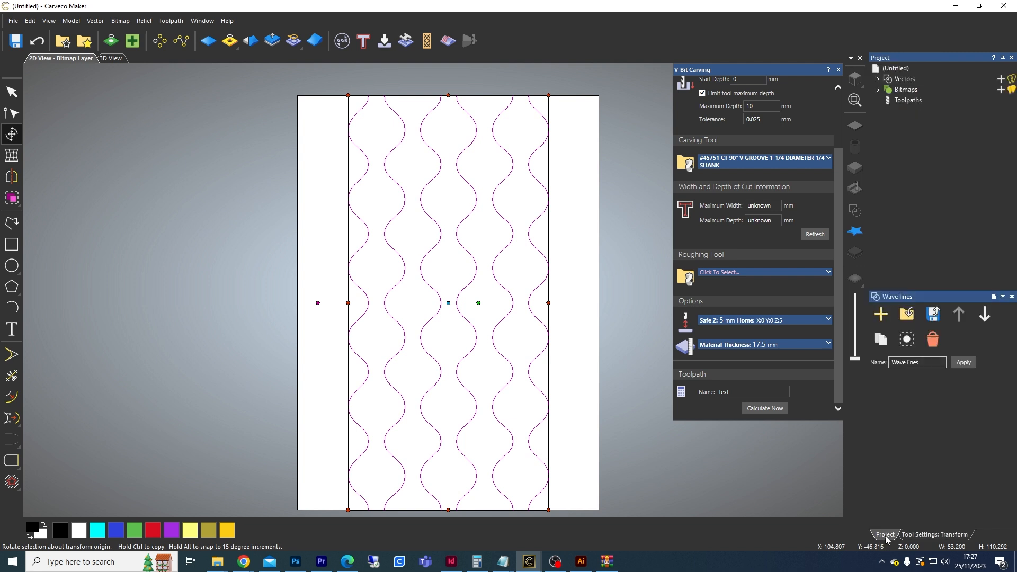
left_click(902, 101)
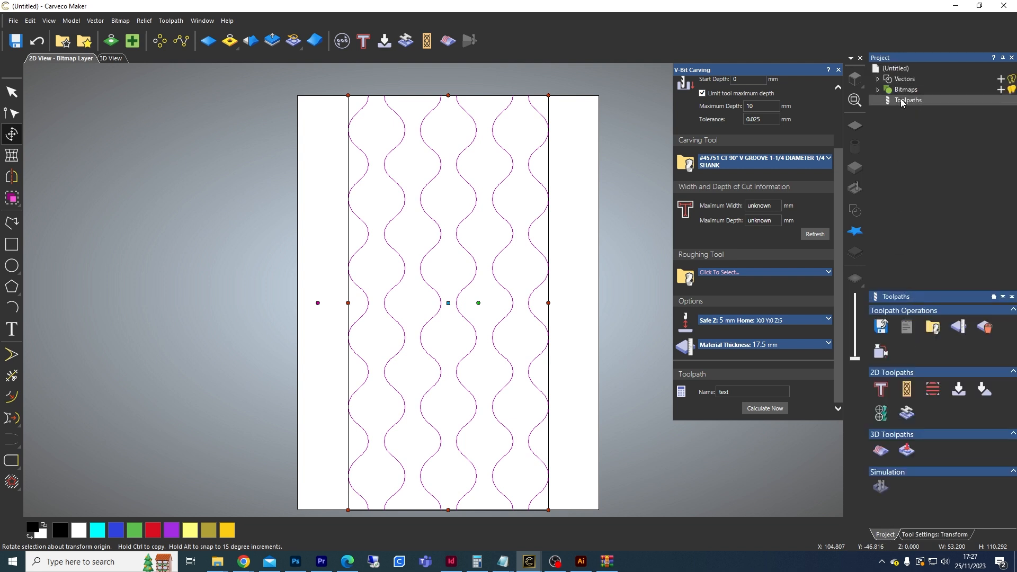
left_click(881, 390)
left_click(744, 111)
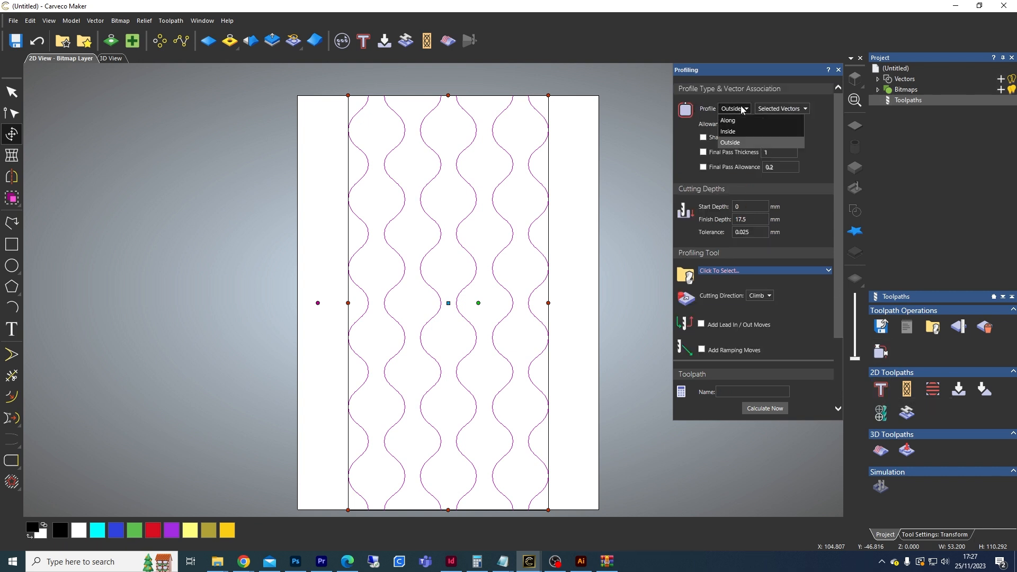
left_click(730, 121)
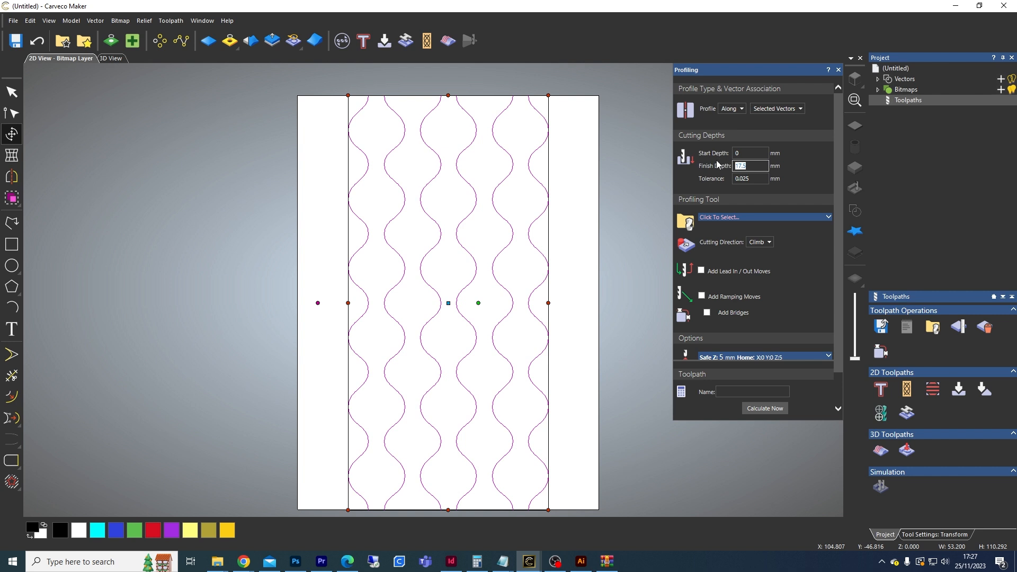
Step: Choose the Sainsmart Endmill 3.175 mm as the profiling tool and review its cutting parameters
left_click(732, 218)
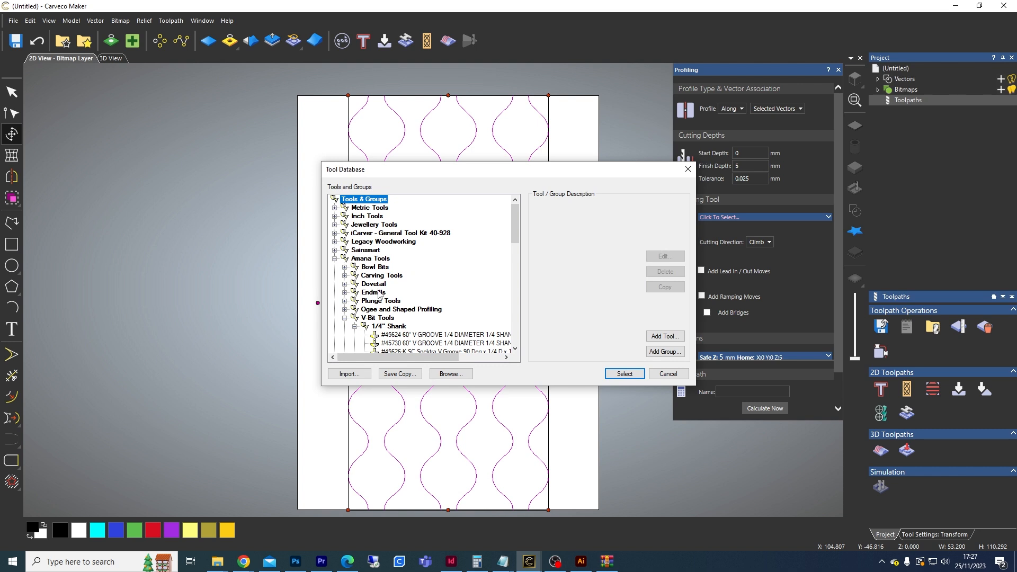
left_click(334, 250)
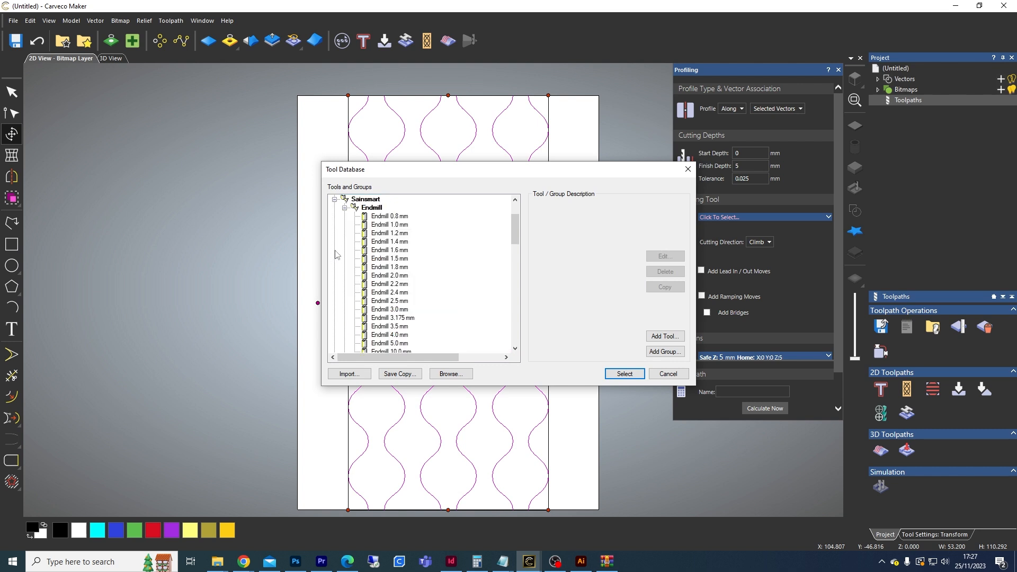
left_click(394, 318)
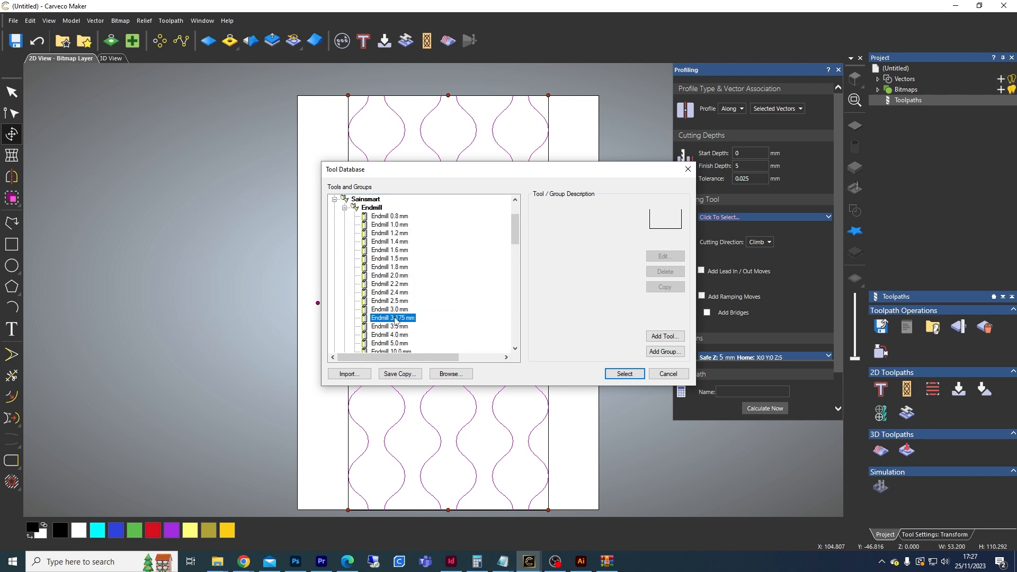
left_click(625, 374)
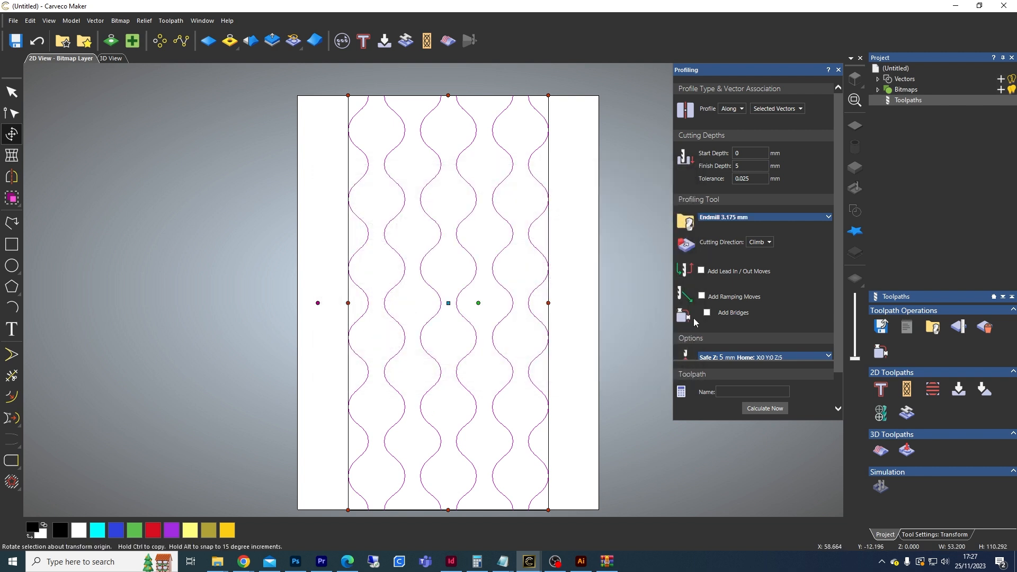
left_click_drag(837, 201, 841, 217)
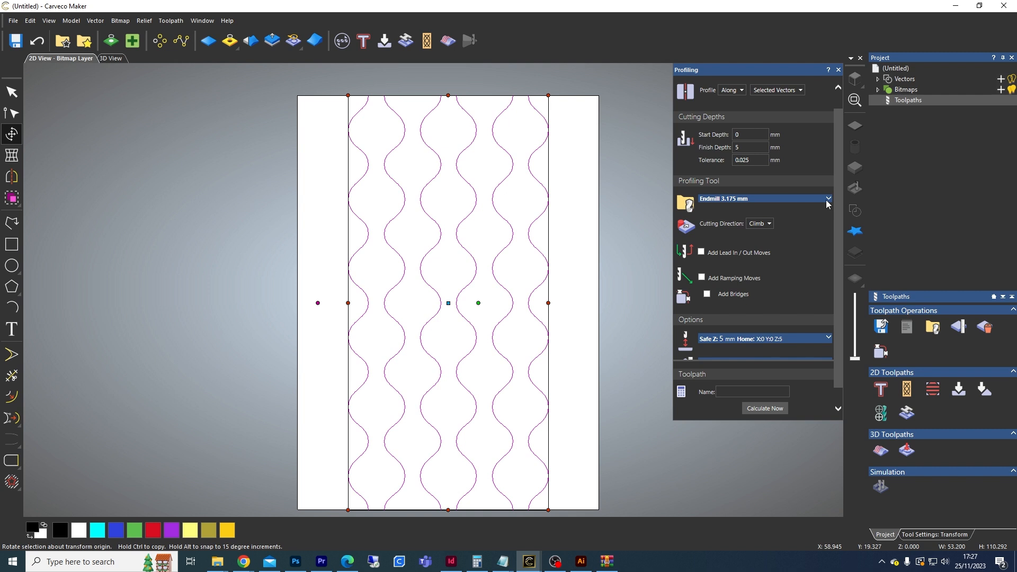
left_click(828, 200)
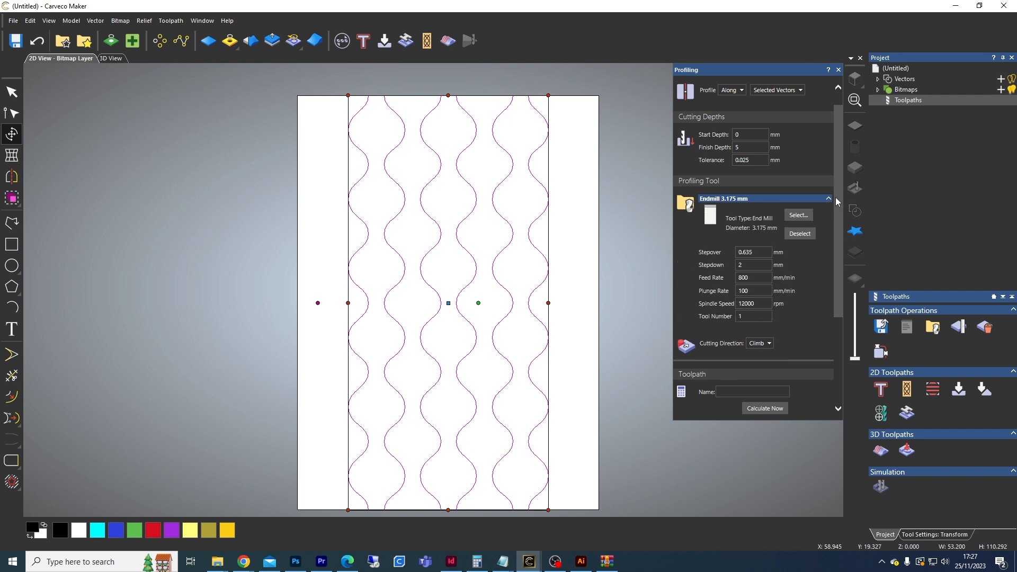
left_click(828, 198)
left_click_drag(841, 205, 843, 245)
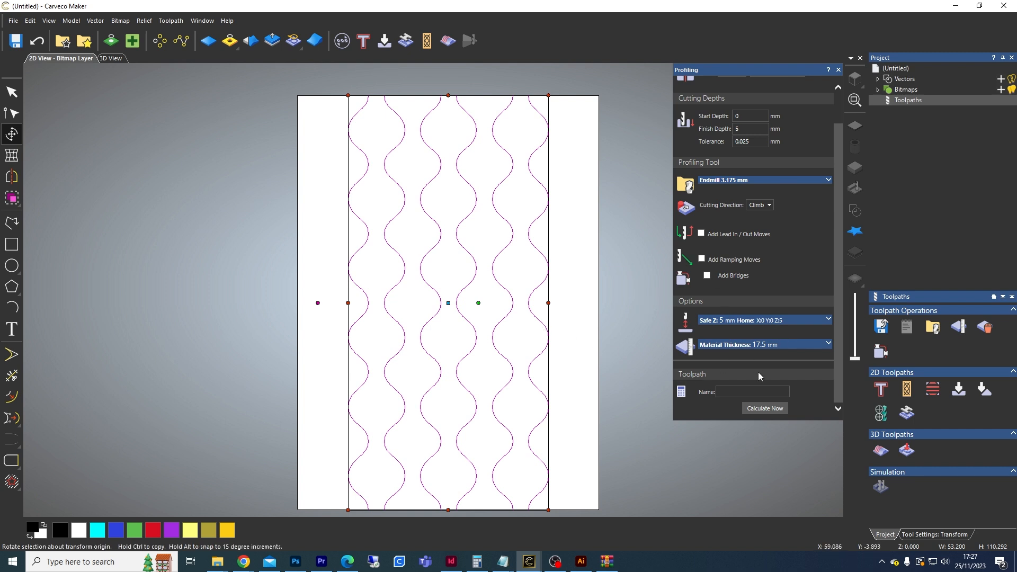
Step: Name the profile toolpath Waves and calculate it
left_click(721, 395)
type("Waves")
left_click(755, 408)
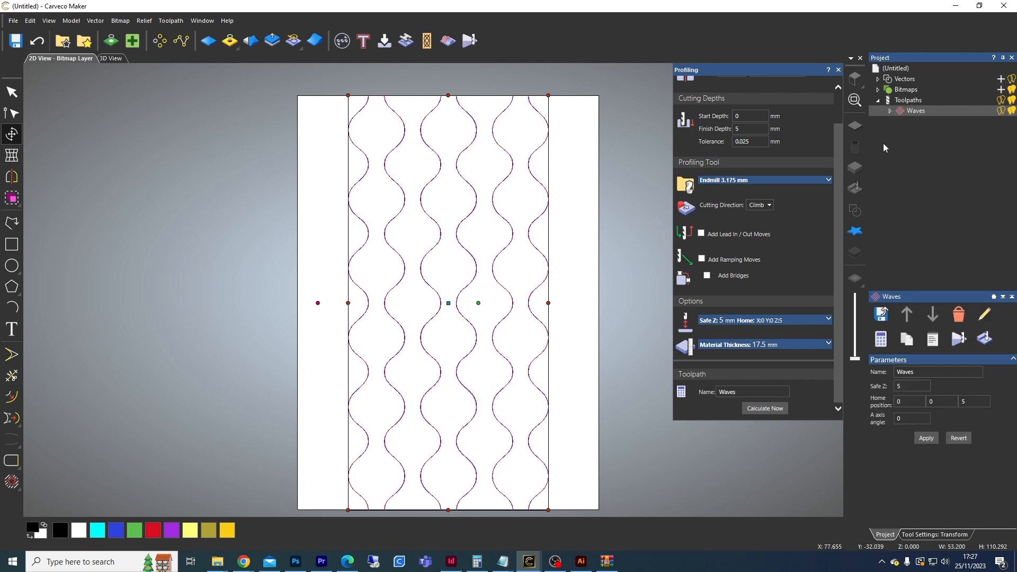
Step: Simulate all toolpaths and inspect the machined cylinder from several angles in the 3D view
right_click(904, 102)
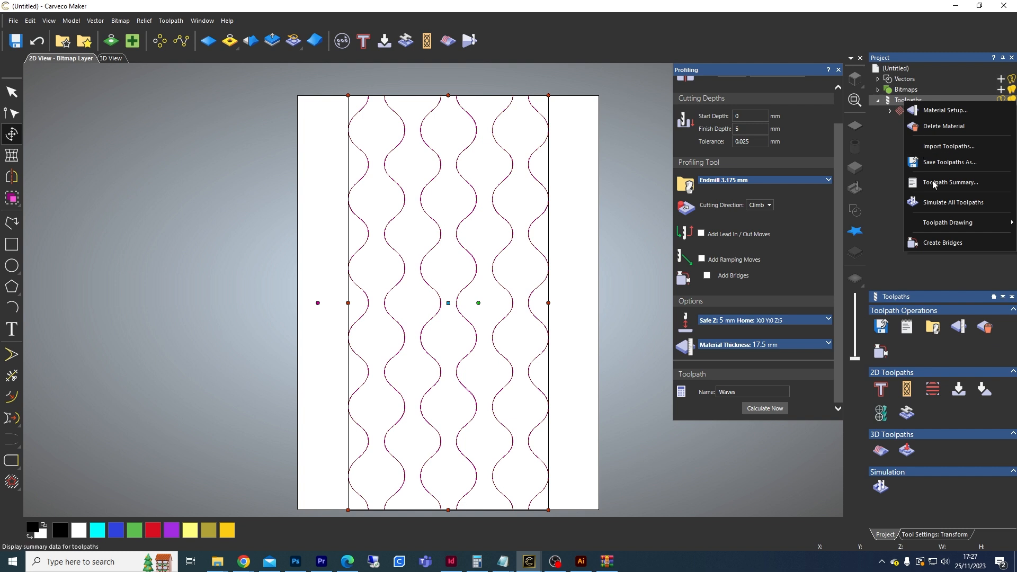
left_click(938, 203)
left_click_drag(536, 366, 480, 370)
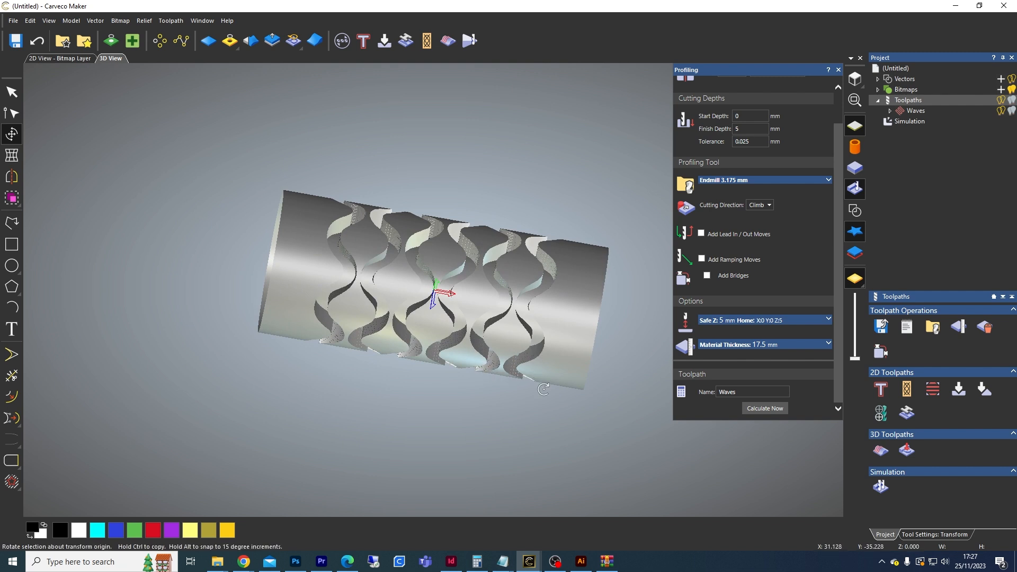
mouse_move(541, 401)
left_mouse_down()
mouse_move(522, 284)
mouse_move(538, 418)
left_mouse_up()
mouse_move(461, 227)
left_mouse_down()
mouse_move(395, 249)
mouse_move(372, 351)
mouse_move(462, 270)
mouse_move(433, 382)
mouse_move(476, 265)
mouse_move(444, 390)
mouse_move(427, 311)
mouse_move(345, 208)
mouse_move(320, 224)
mouse_move(291, 284)
mouse_move(294, 319)
mouse_move(264, 235)
mouse_move(297, 259)
mouse_move(253, 221)
mouse_move(310, 256)
mouse_move(255, 235)
left_mouse_up()
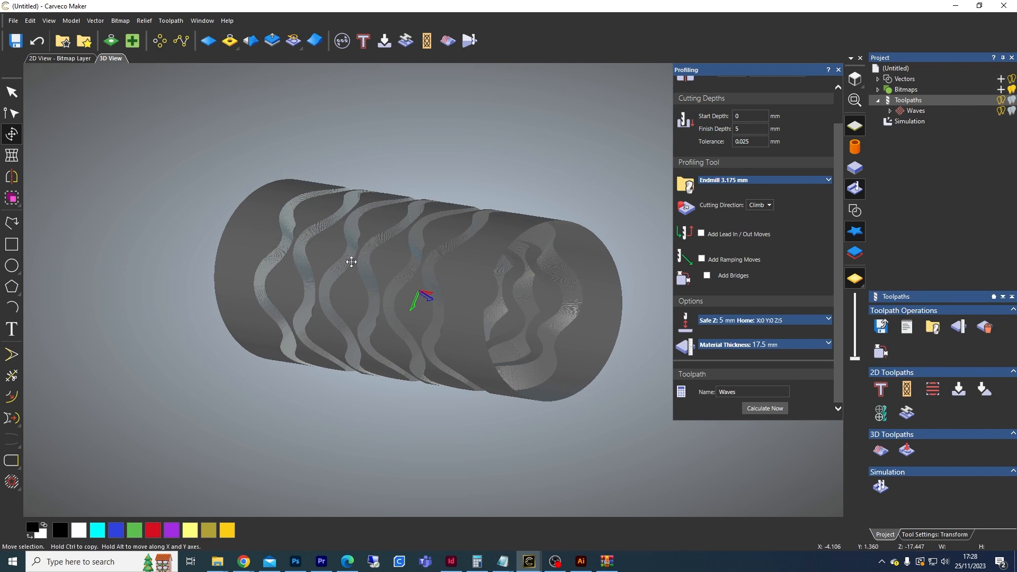
mouse_move(382, 237)
left_mouse_down()
mouse_move(383, 249)
mouse_move(383, 241)
mouse_move(466, 268)
mouse_move(411, 256)
mouse_move(392, 286)
mouse_move(551, 298)
mouse_move(465, 364)
mouse_move(452, 320)
mouse_move(374, 252)
left_mouse_up()
scroll(376, 264, "up", 5)
scroll(375, 252, "down", 3)
middle_click_drag(557, 364, 377, 185)
scroll(506, 334, "up", 3)
middle_click_drag(506, 334, 435, 199)
scroll(437, 243, "down", 3)
scroll(483, 250, "down", 2)
middle_click_drag(522, 272, 516, 284)
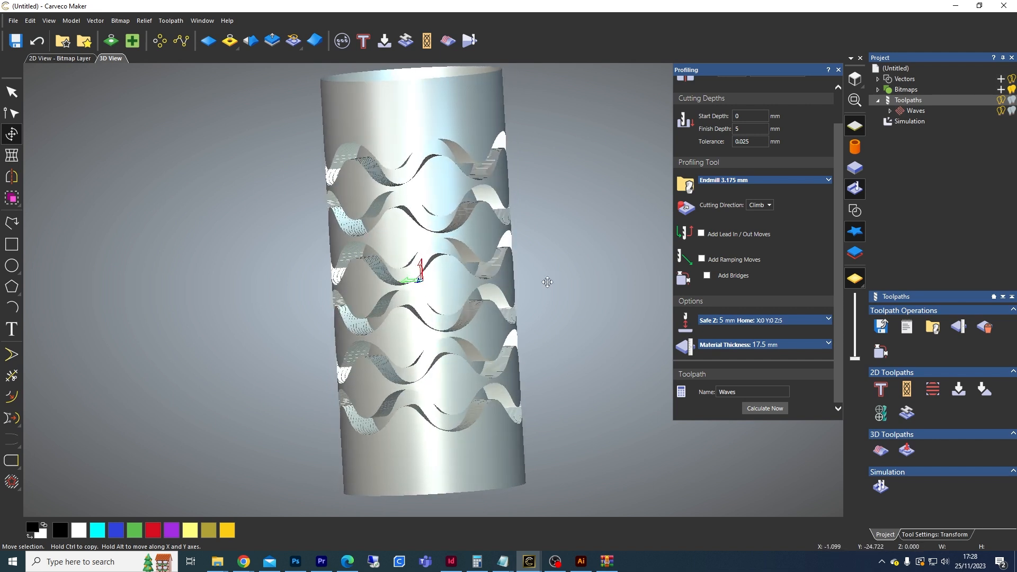
Step: Start a new Profile toolpath in the 2D view cutting along the vectors with a finish depth of 6 mm
left_click(56, 57)
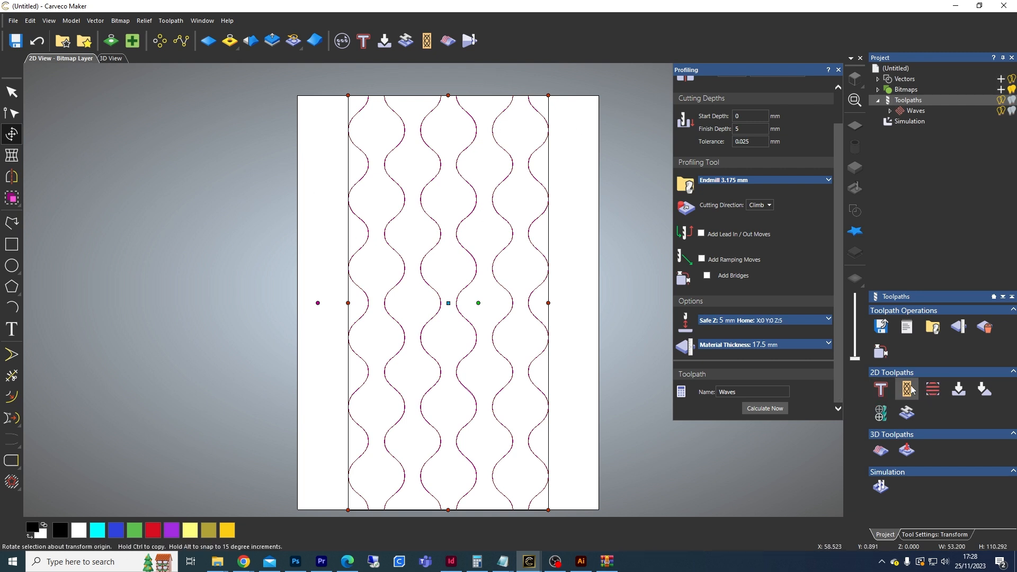
left_click(881, 391)
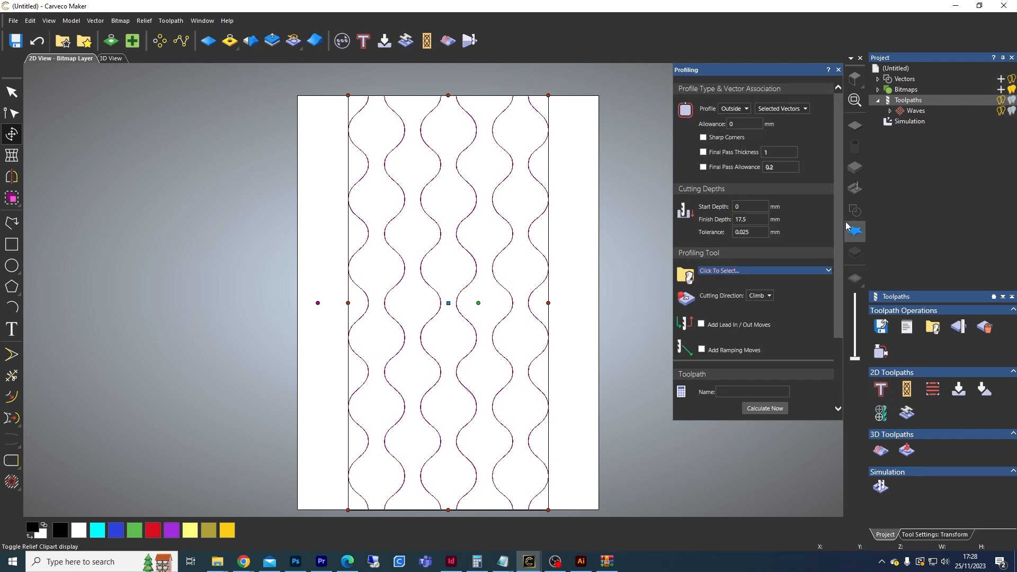
left_click(733, 109)
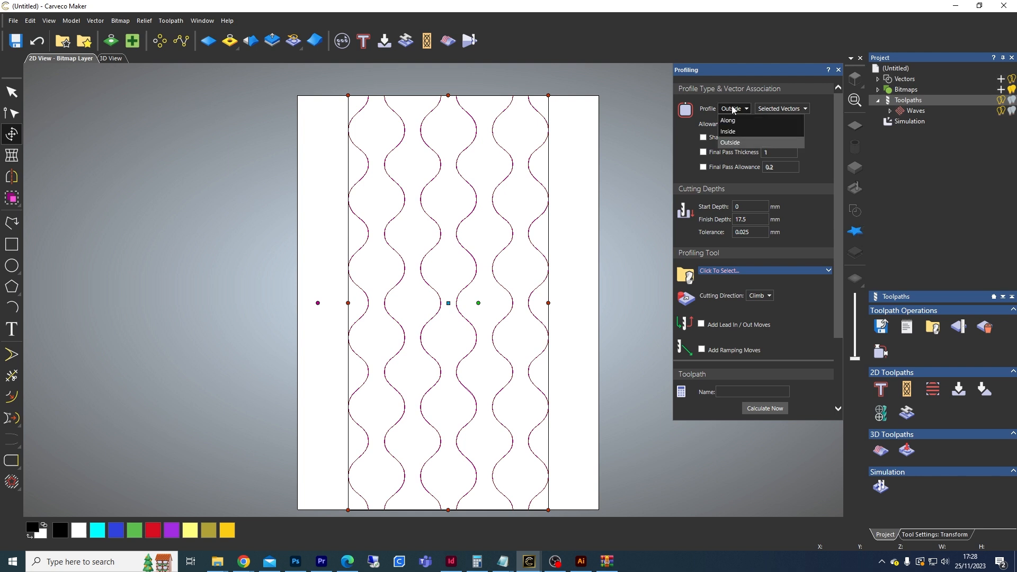
left_click(729, 121)
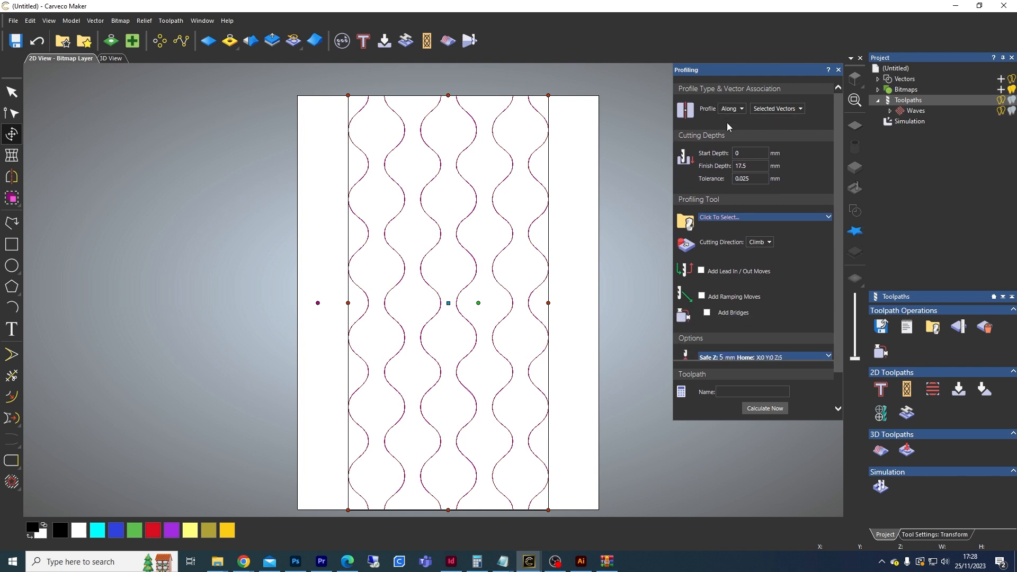
left_click_drag(755, 165, 716, 169)
Step: Choose the Amana #45751 CT 90° V GROOVE 1-1/4 DIAMETER 1/4 SHANK bit as the profiling tool
left_click(719, 218)
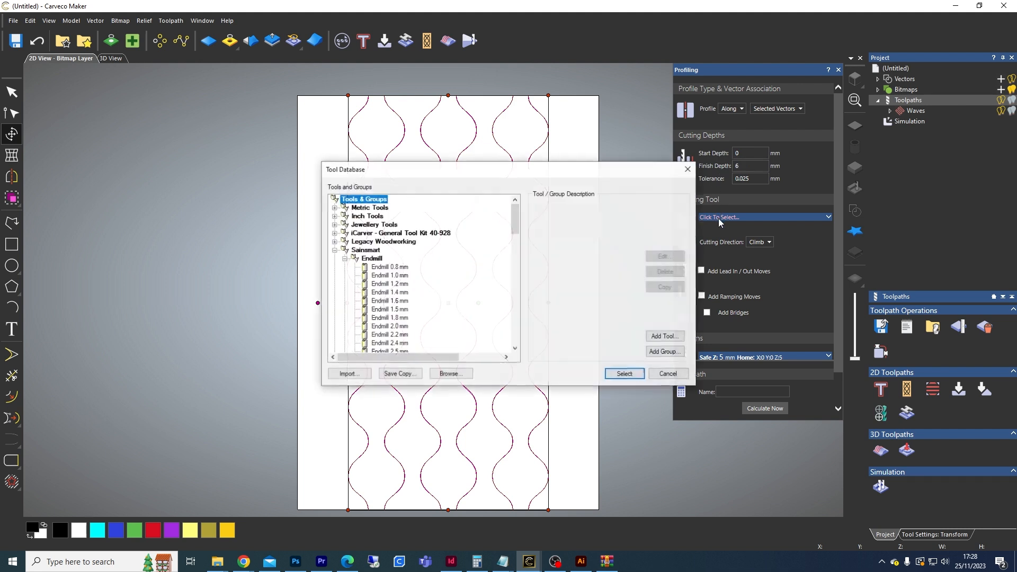
left_click(334, 250)
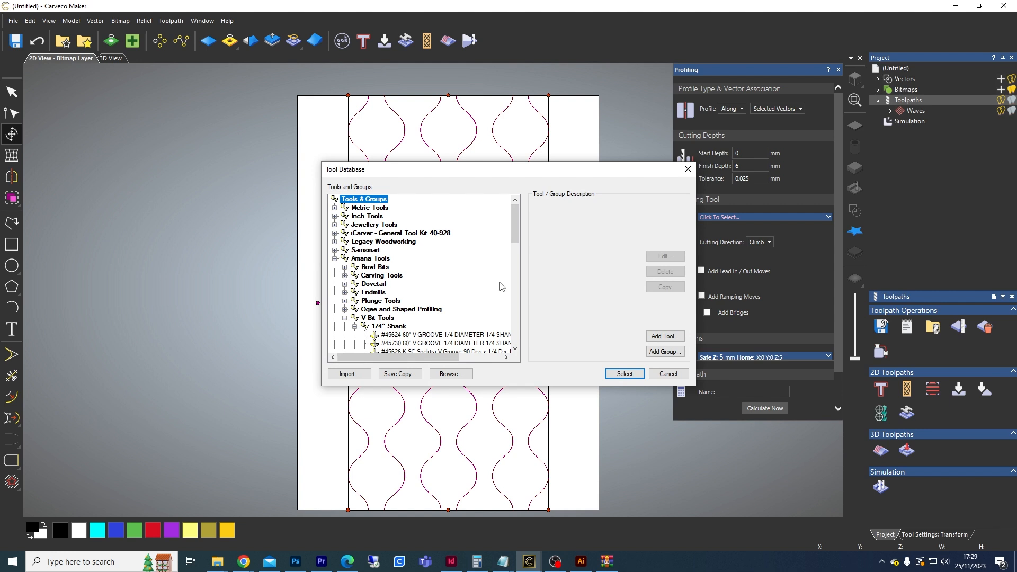
scroll(501, 287, "down", 2)
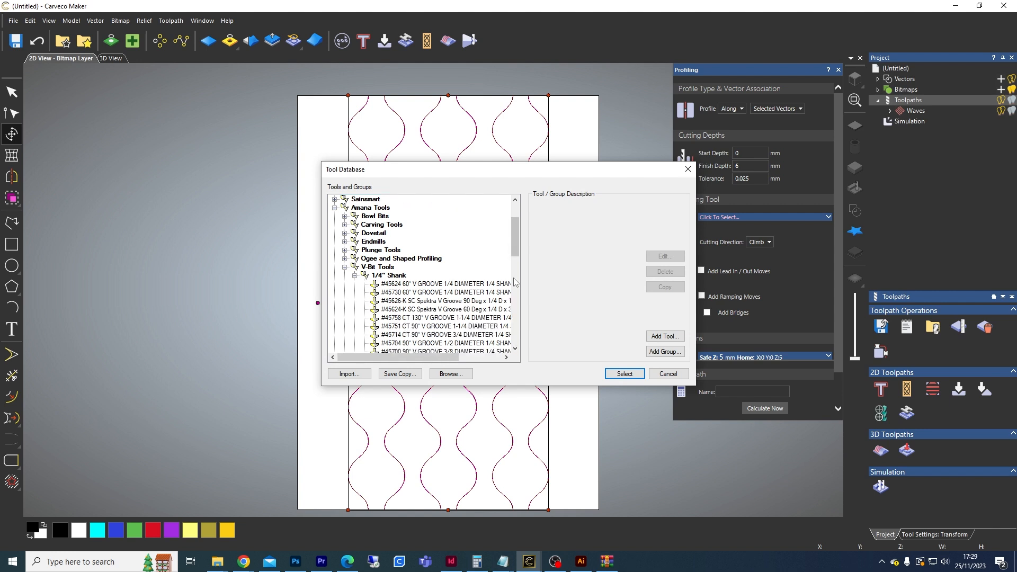
left_click(437, 328)
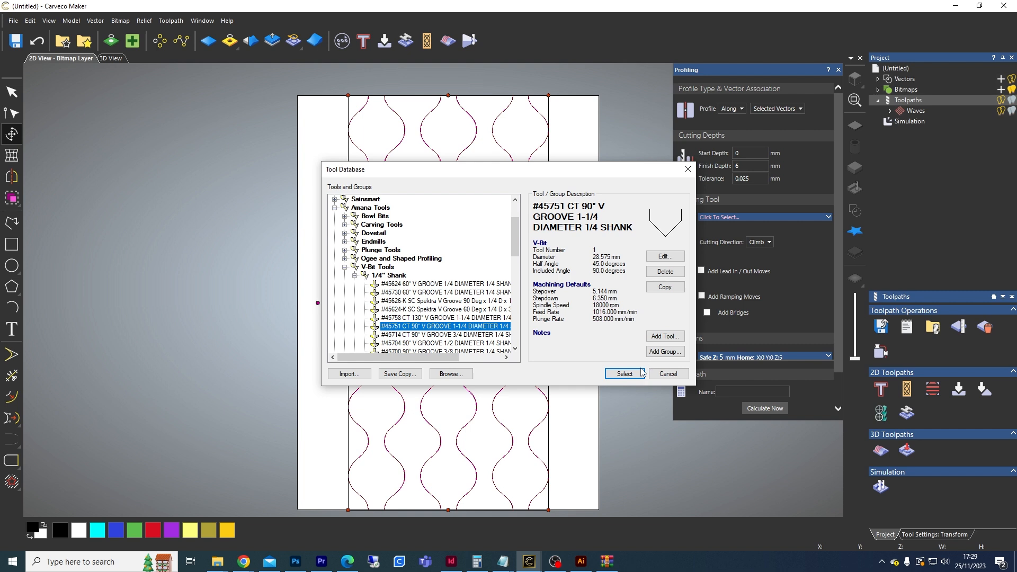
left_click(625, 374)
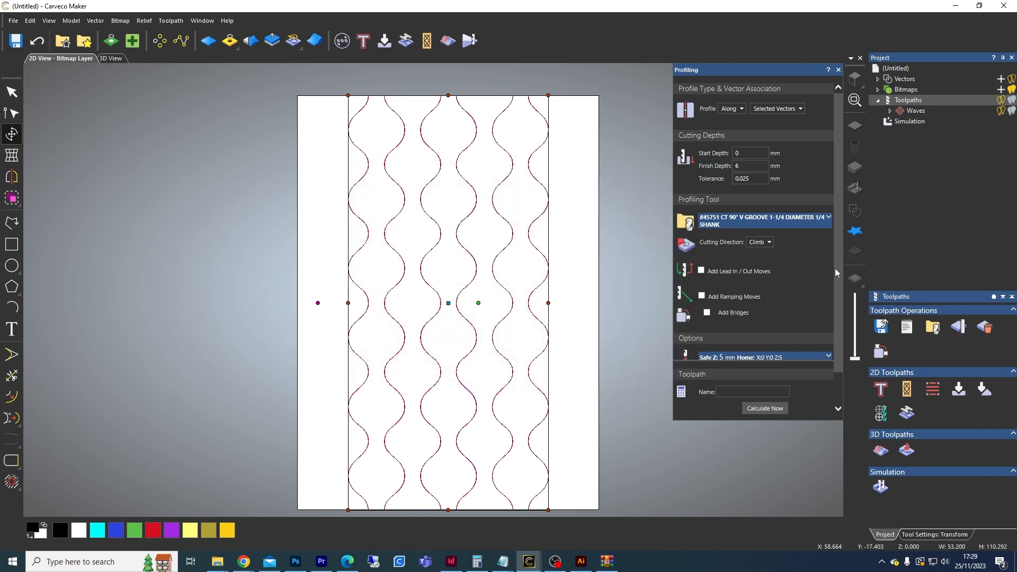
Step: Name the toolpath V waves and calculate it
left_click_drag(835, 259, 840, 297)
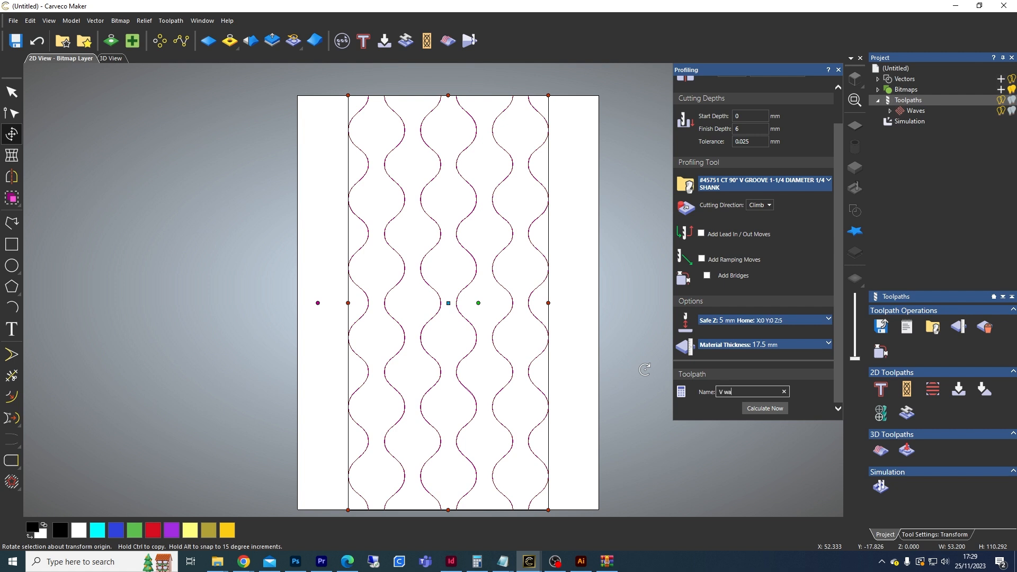
left_click(759, 406)
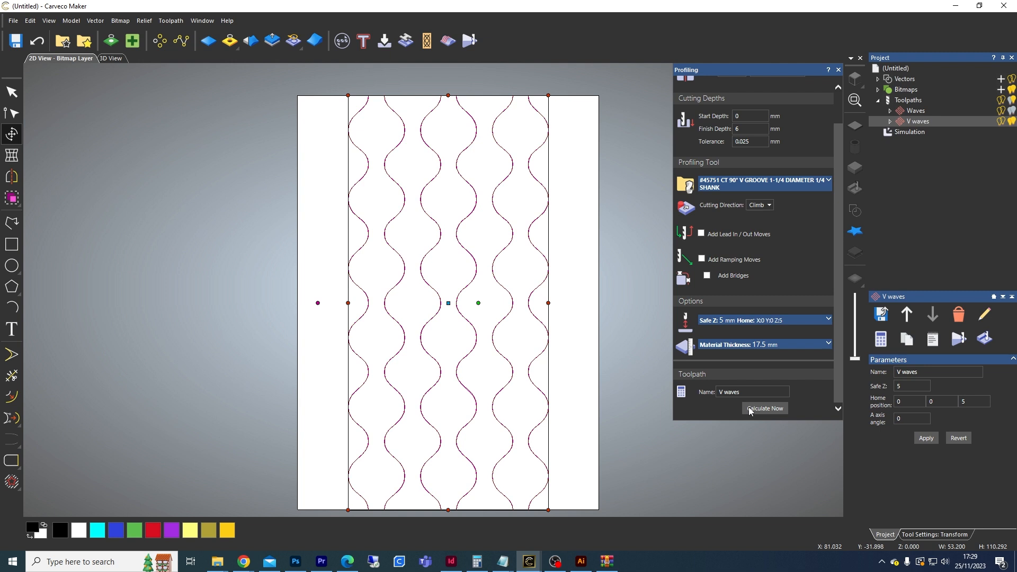
Step: Simulate all toolpaths and inspect the V-grooved waves on the cylinder in the 3D view
right_click(909, 136)
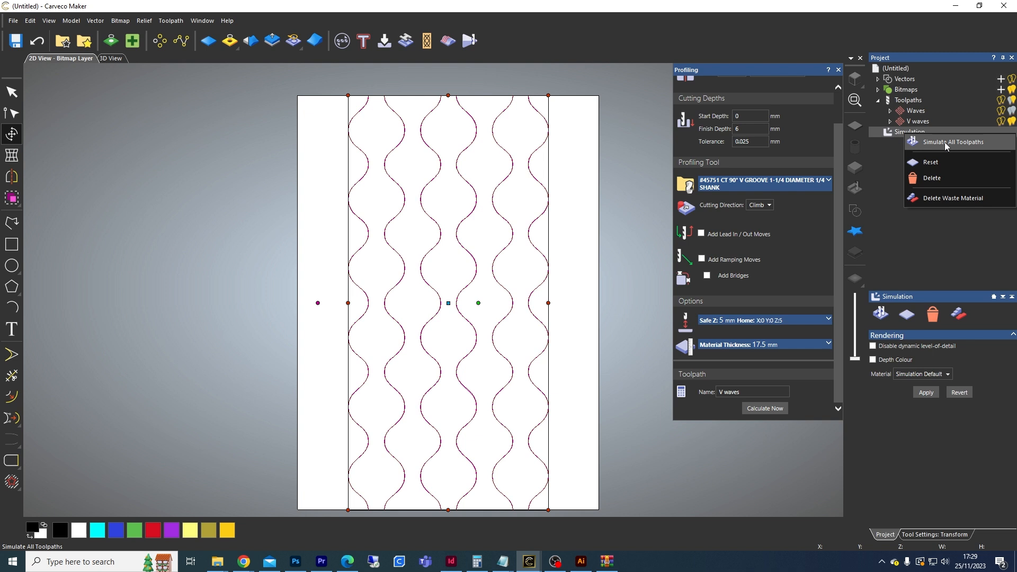
left_click(932, 143)
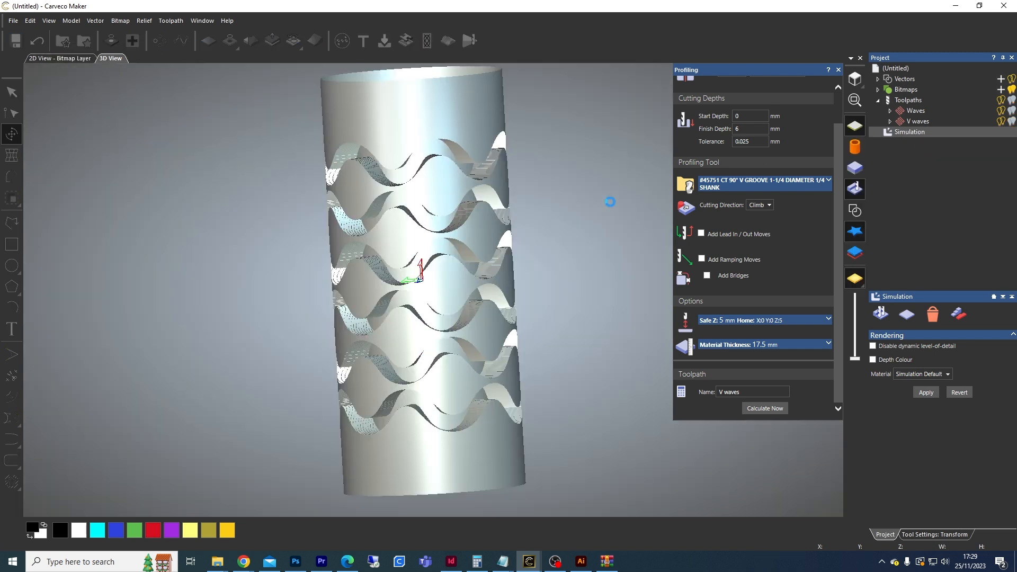
left_click_drag(538, 265, 586, 258)
left_click_drag(396, 175, 353, 416)
left_click_drag(545, 330, 579, 271)
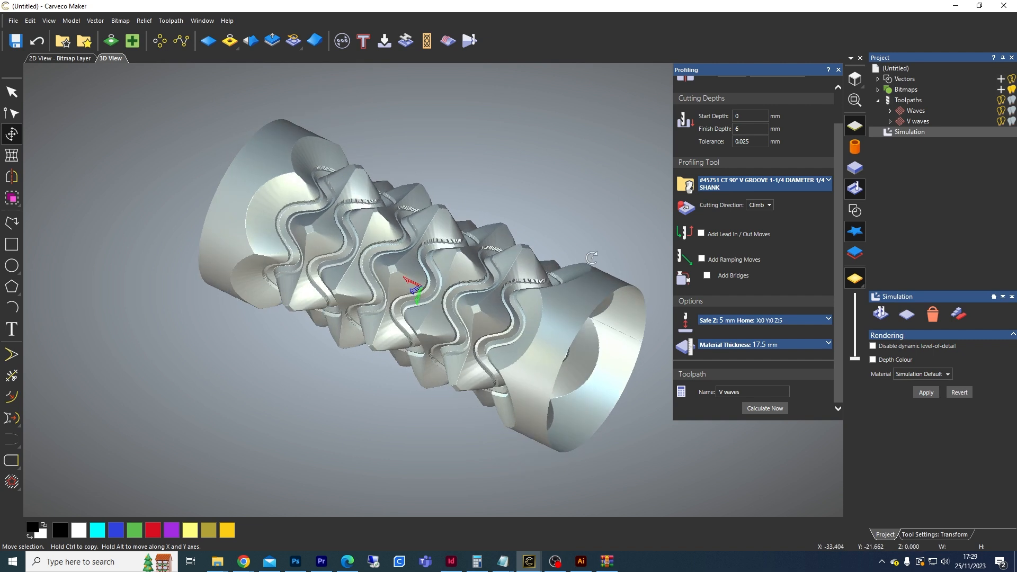
scroll(579, 272, "up", 2)
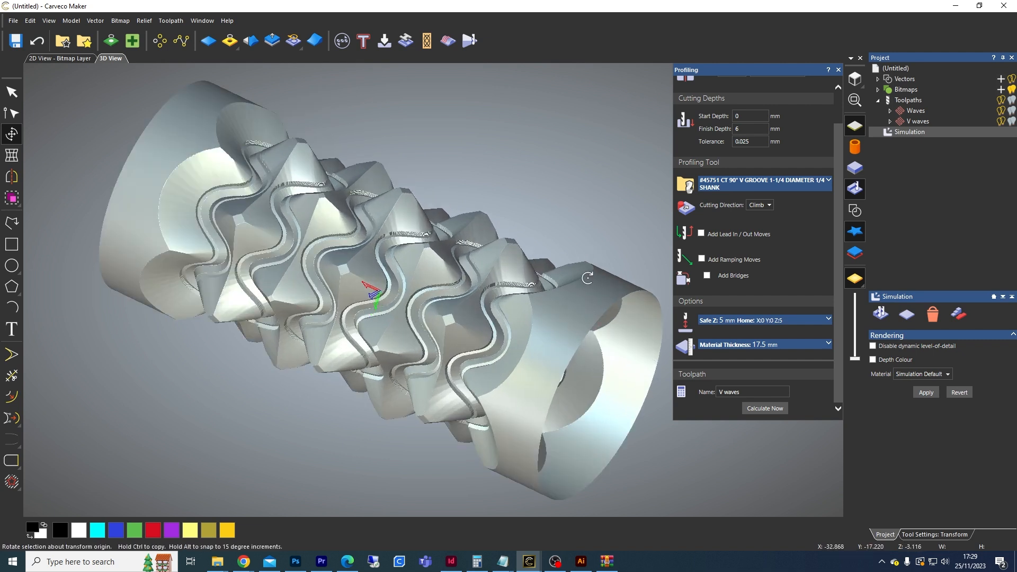
left_click_drag(228, 256, 298, 323)
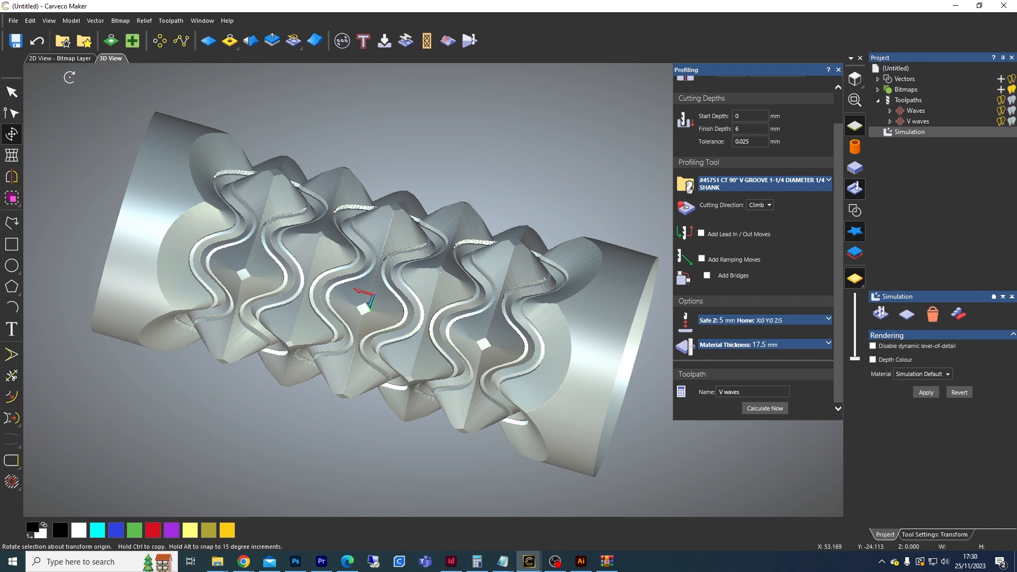
Step: Draw a vertical polyline near the page's left edge spanning the full page height, about 113 mm long
left_click(64, 58)
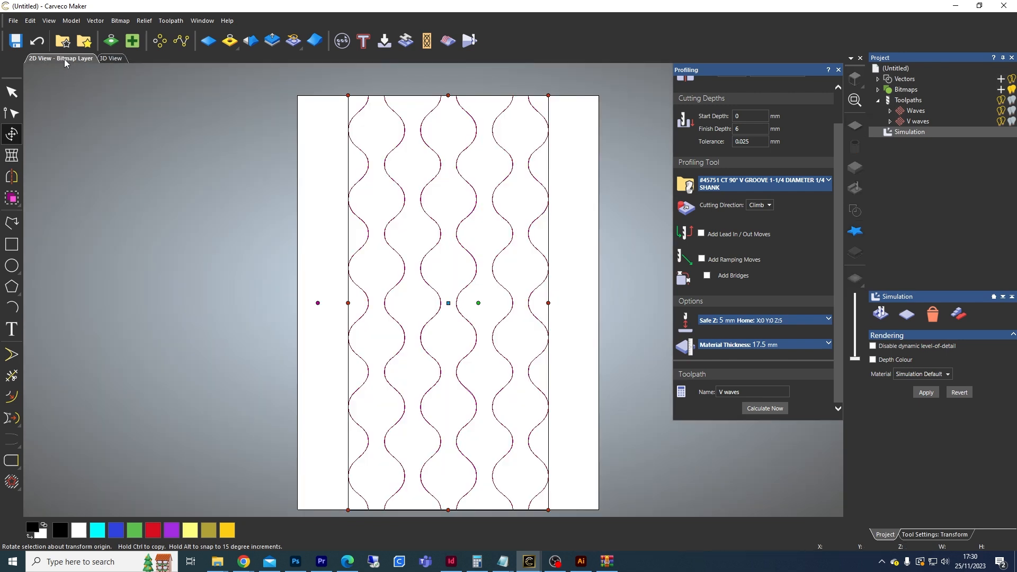
left_click(11, 93)
left_click(170, 160)
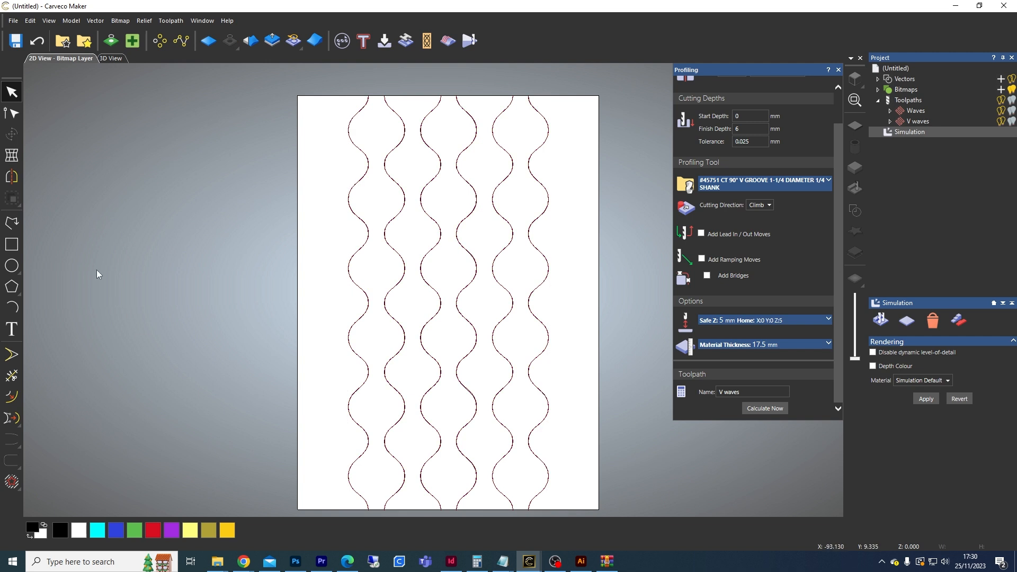
left_click(12, 223)
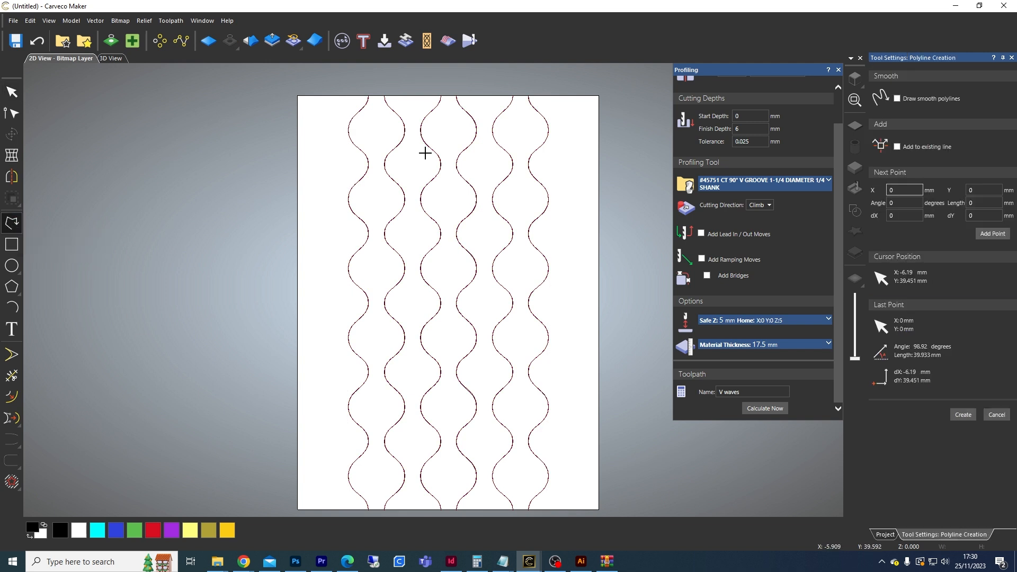
left_click(312, 87)
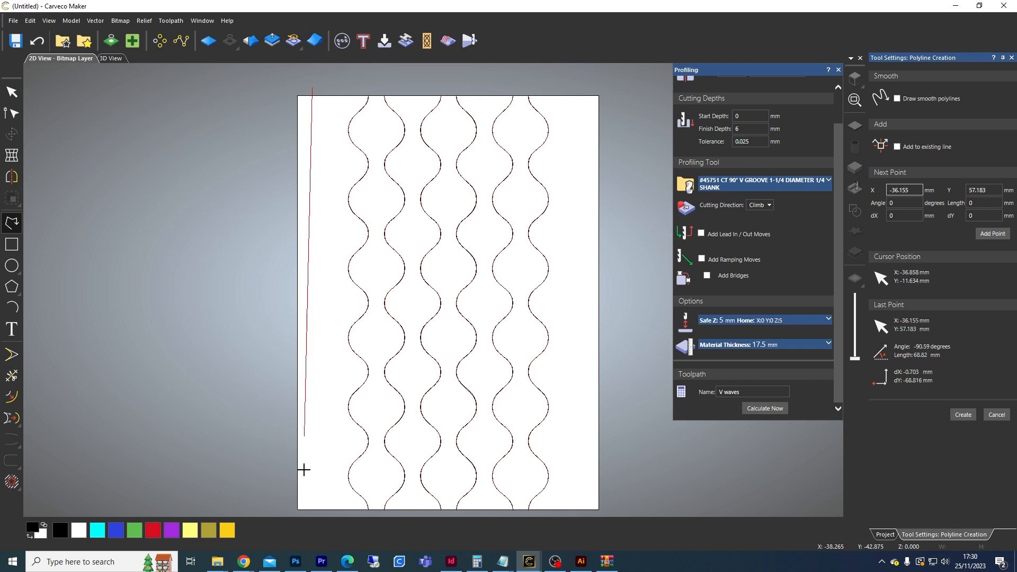
key("alt")
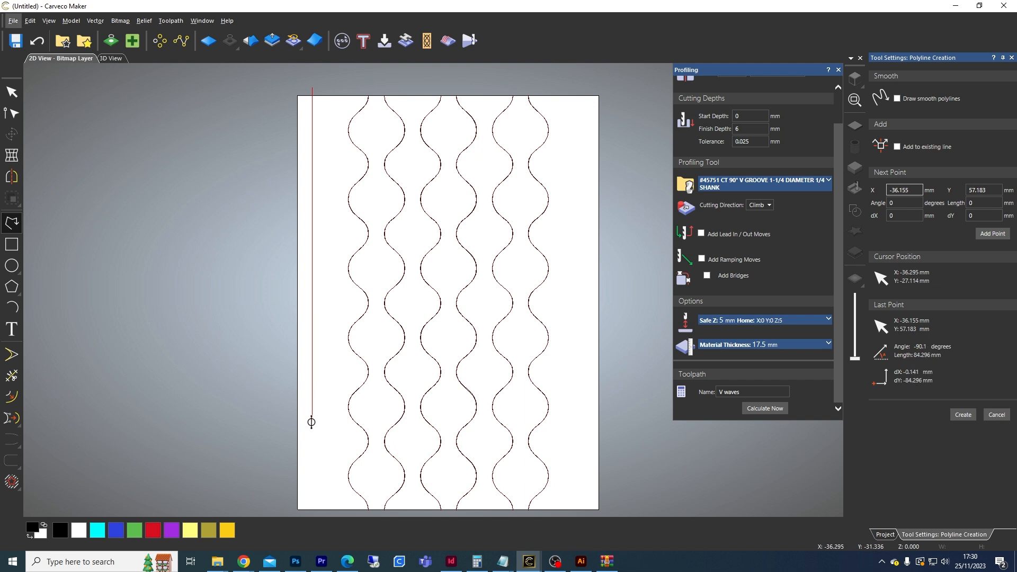
left_click(312, 512)
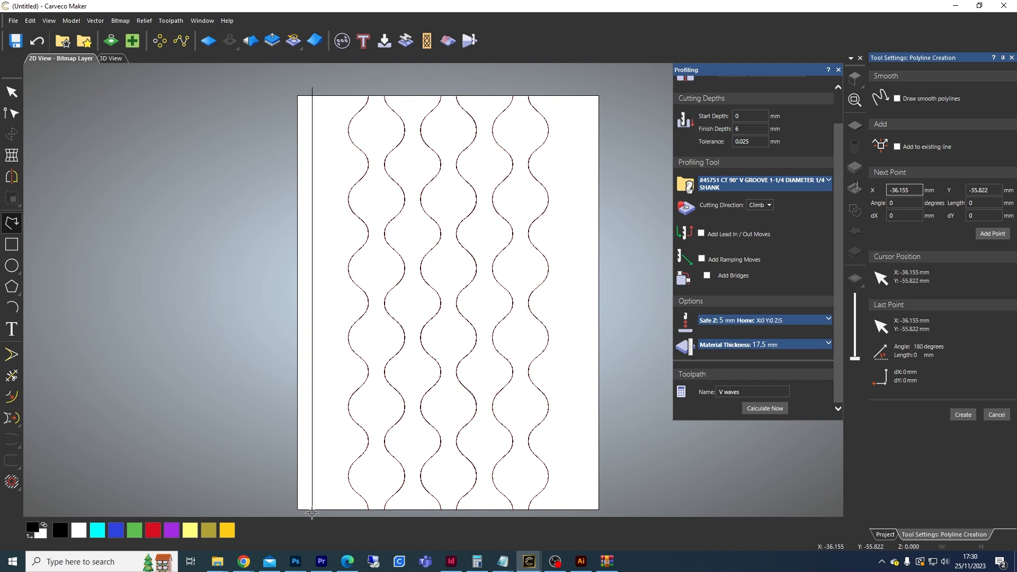
left_click(11, 94)
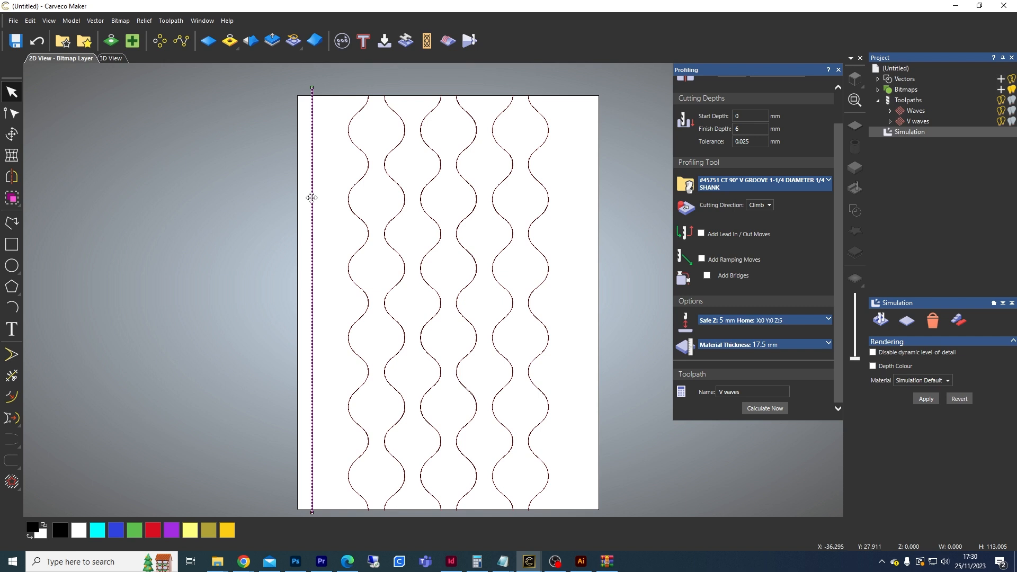
Step: Copy the vertical line to the page's right edge and select both lines together
left_click_drag(313, 199, 587, 251)
key("alt")
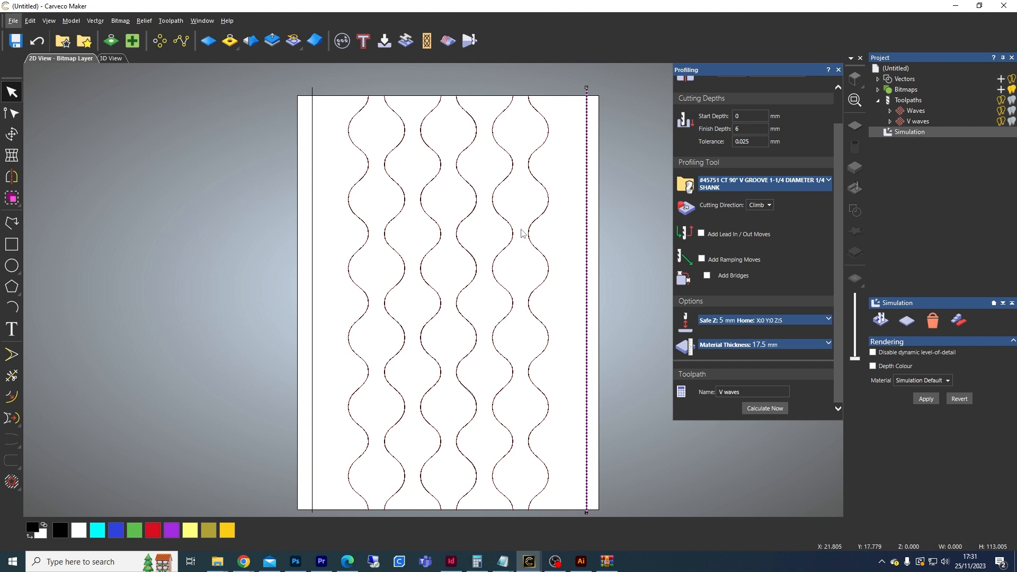
left_click(313, 190, "shift")
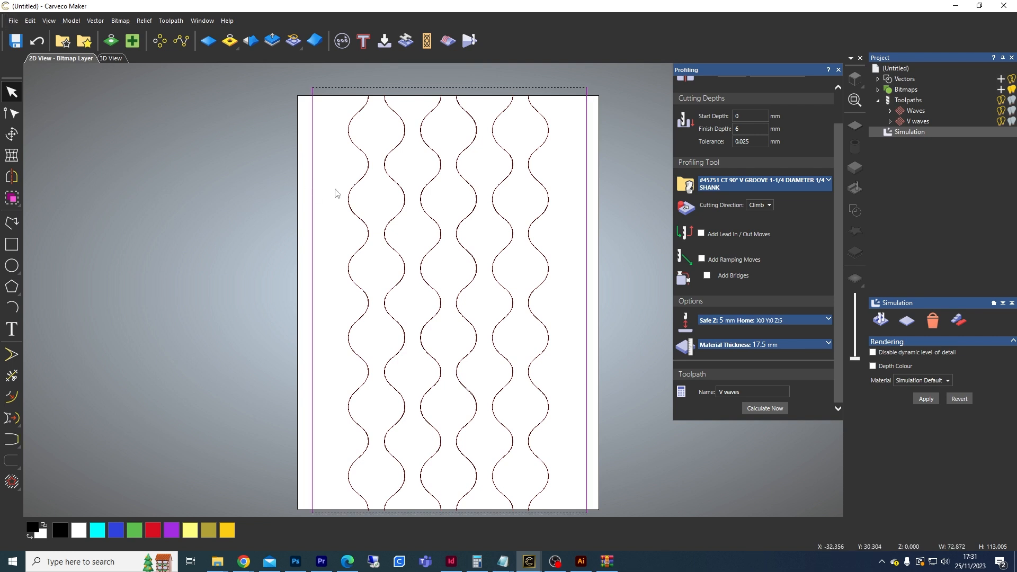
Step: Create an Along profile toolpath 15 mm deep with the Endmill 3.175 mm tool, named Tabs, and calculate it
left_click(907, 100)
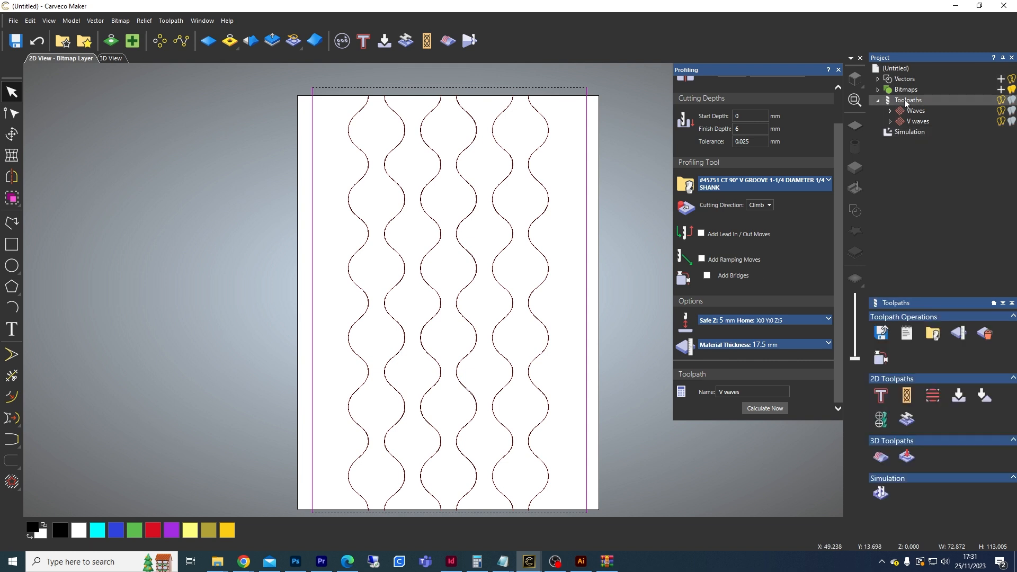
left_click(881, 397)
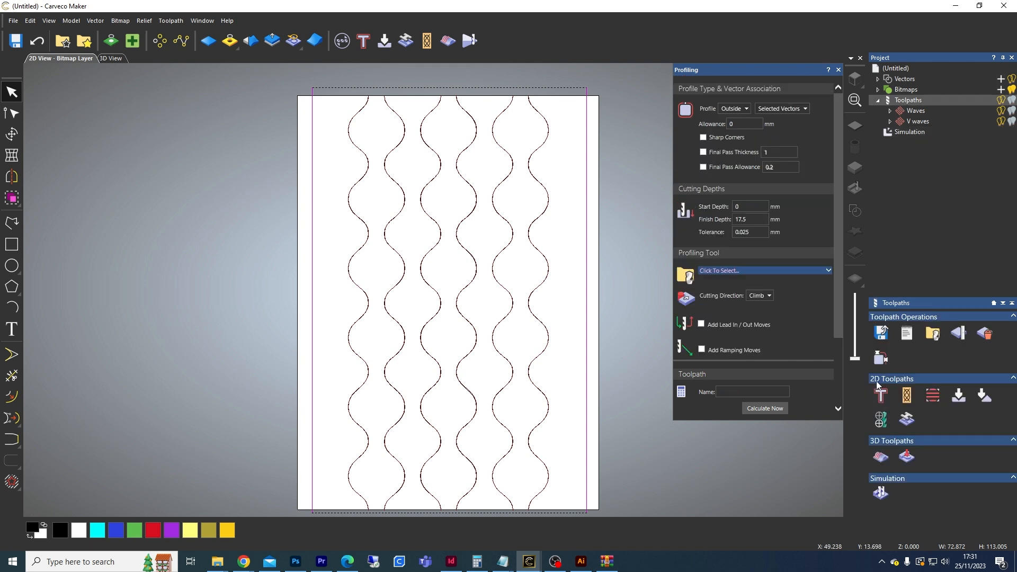
left_click(729, 109)
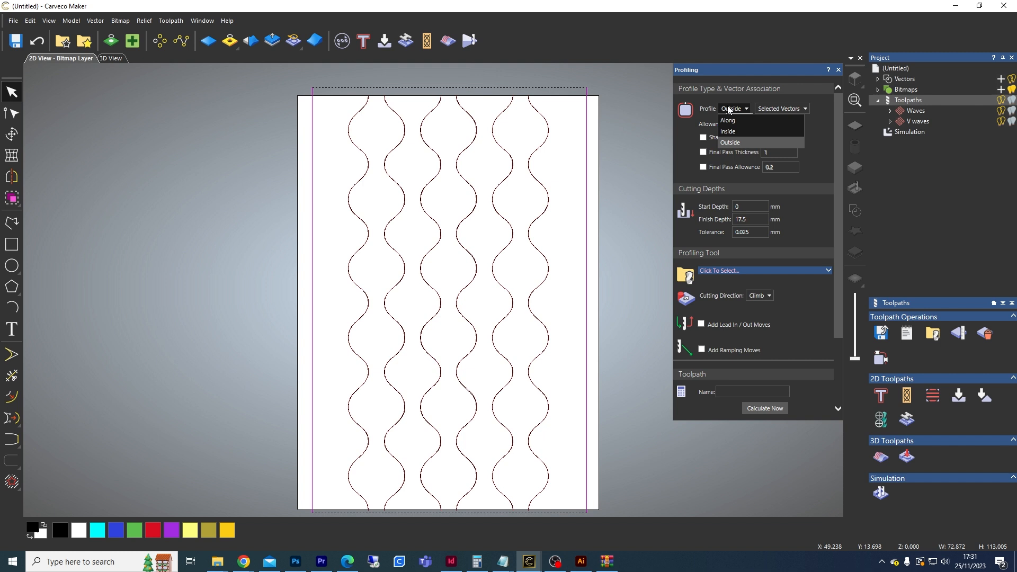
left_click(731, 121)
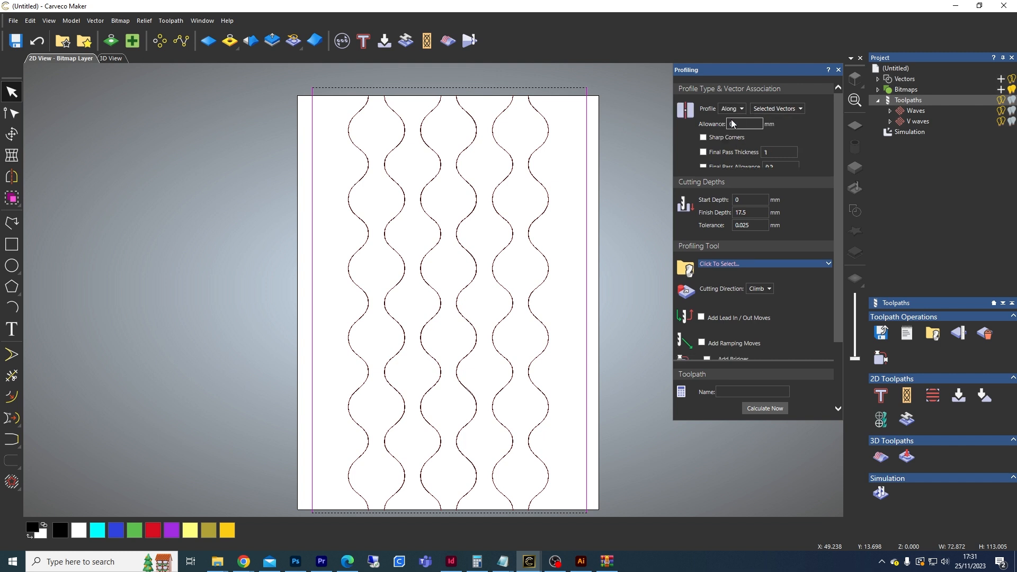
left_click_drag(751, 166, 730, 164)
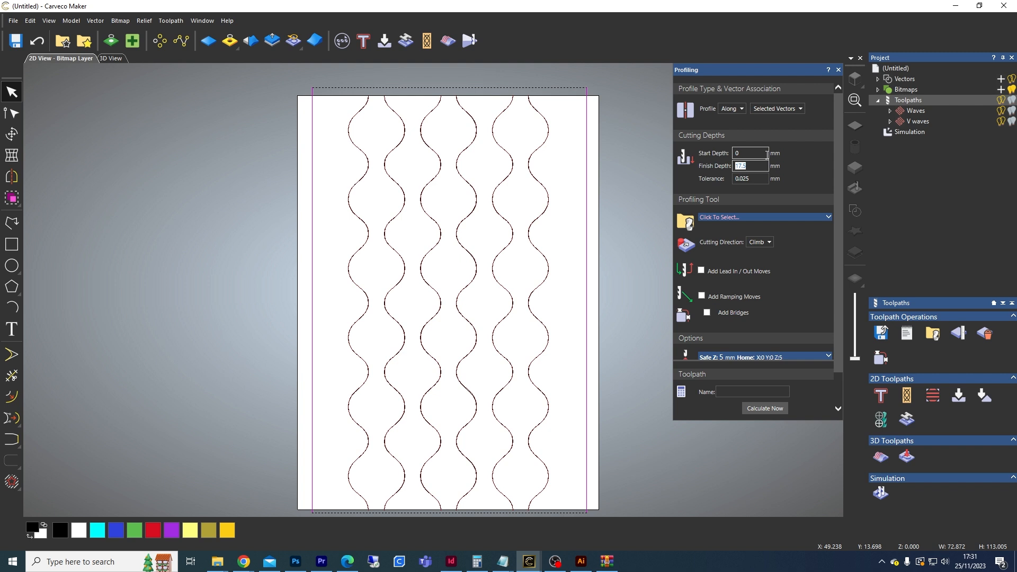
type("1")
left_click_drag(838, 195, 841, 233)
left_click(746, 180)
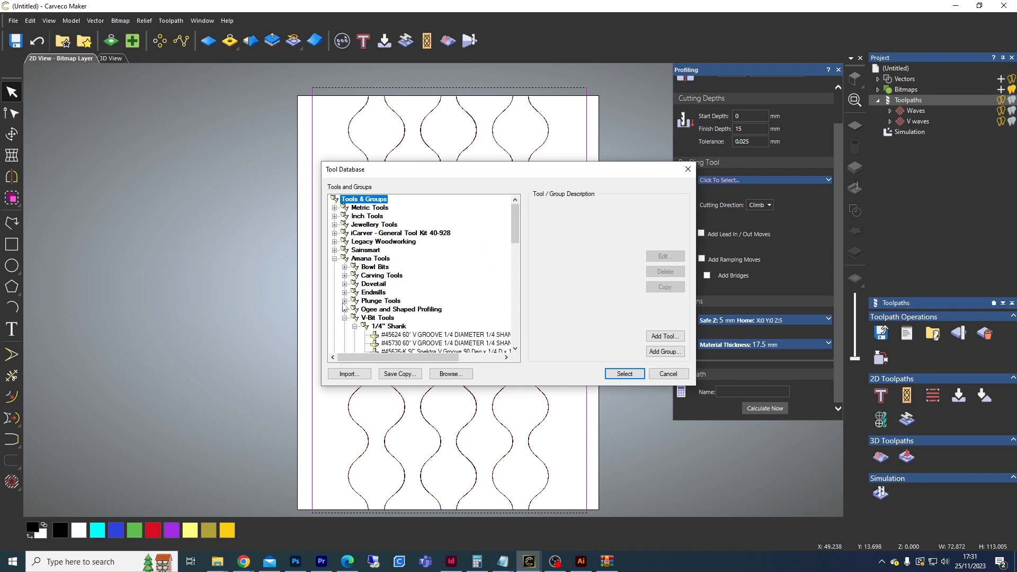
left_click(334, 250)
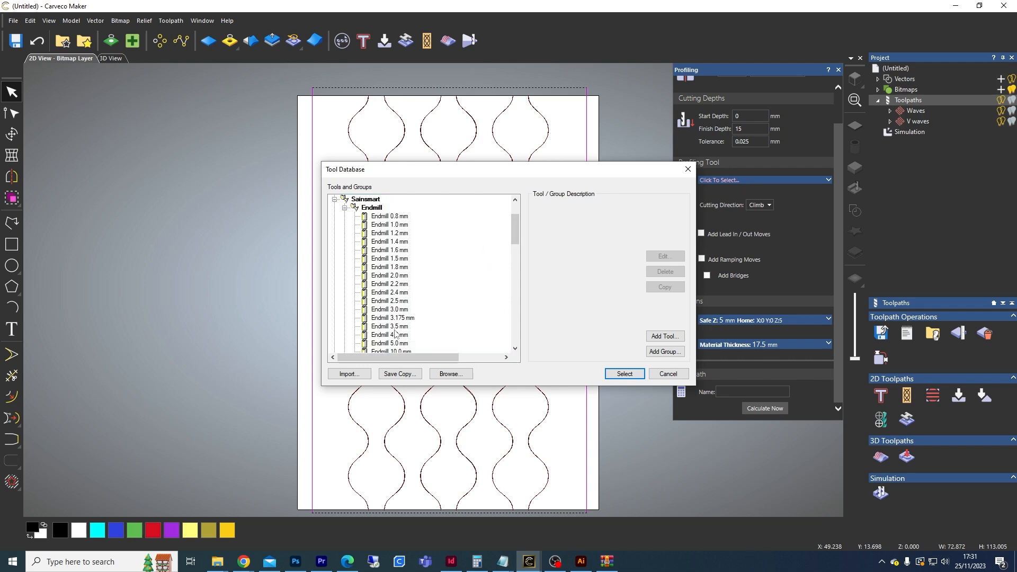
left_click(393, 318)
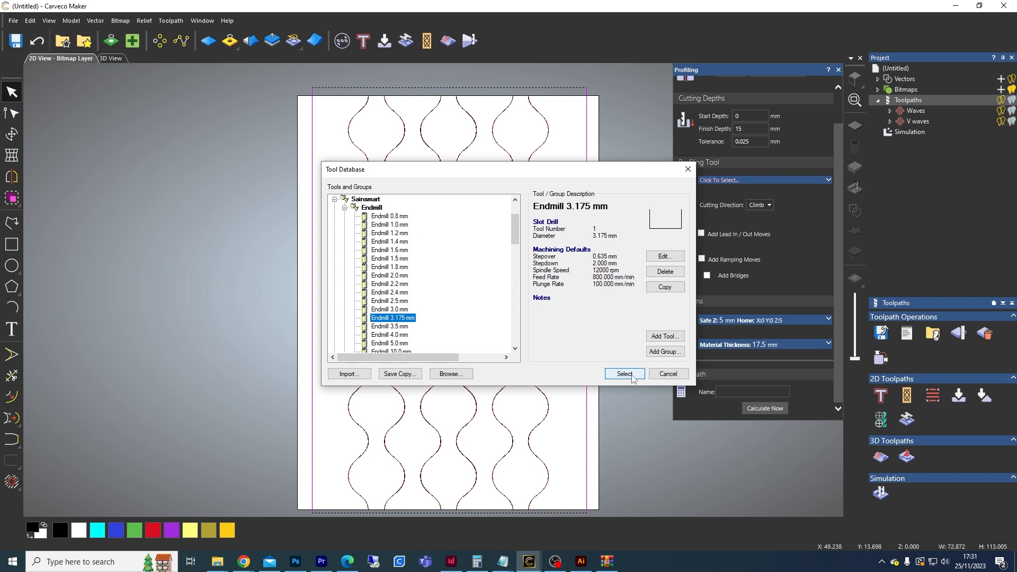
left_click(625, 374)
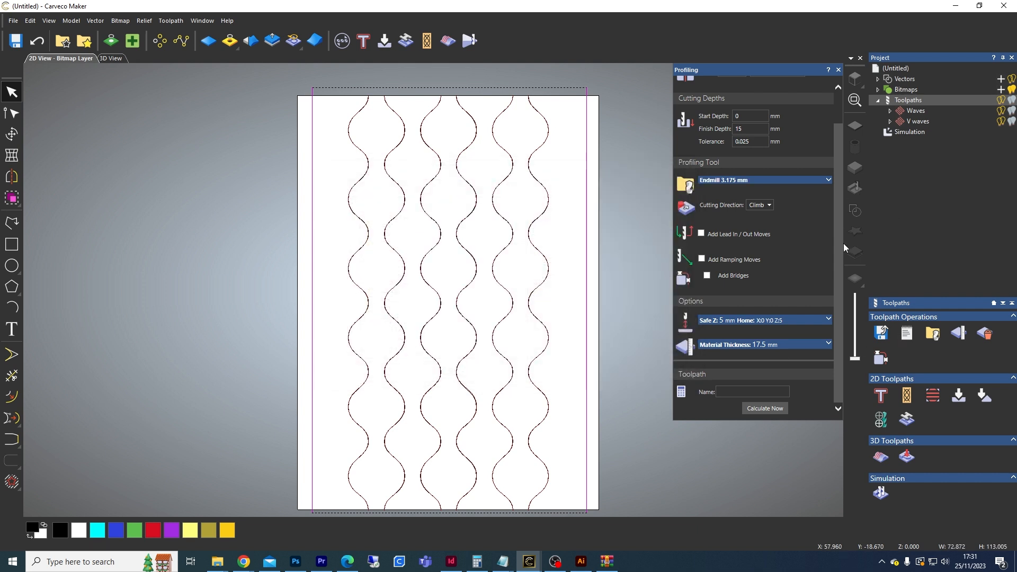
left_click(770, 408)
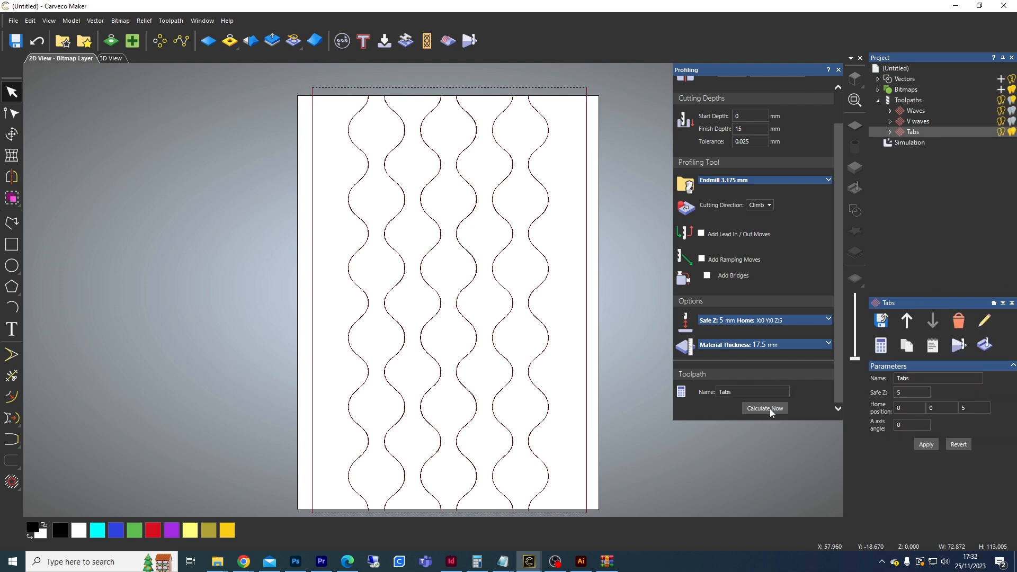
Step: Simulate all toolpaths and inspect the machined cylinder from different angles in the 3D view
right_click(908, 143)
left_click(940, 152)
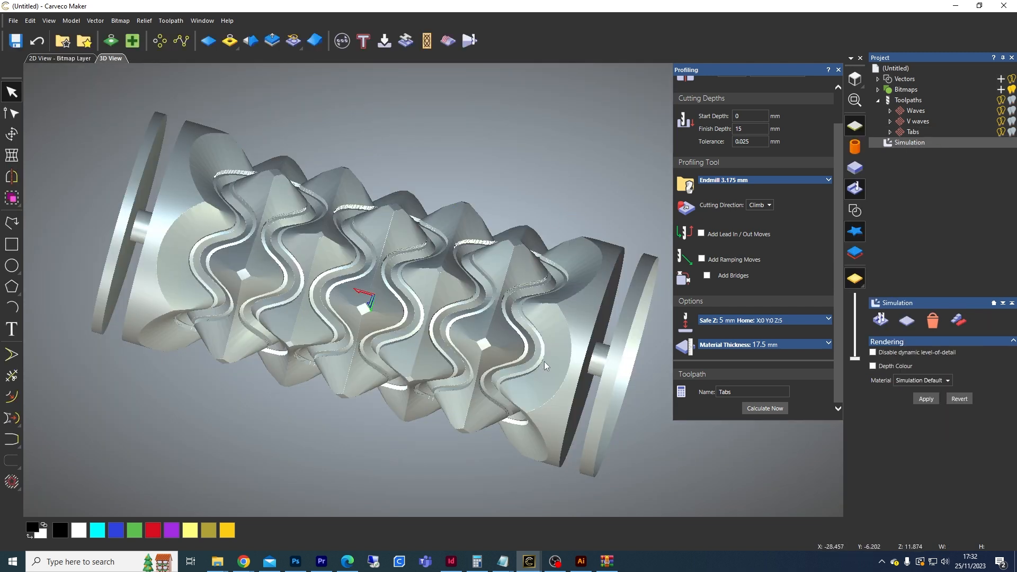
left_click_drag(513, 368, 456, 287)
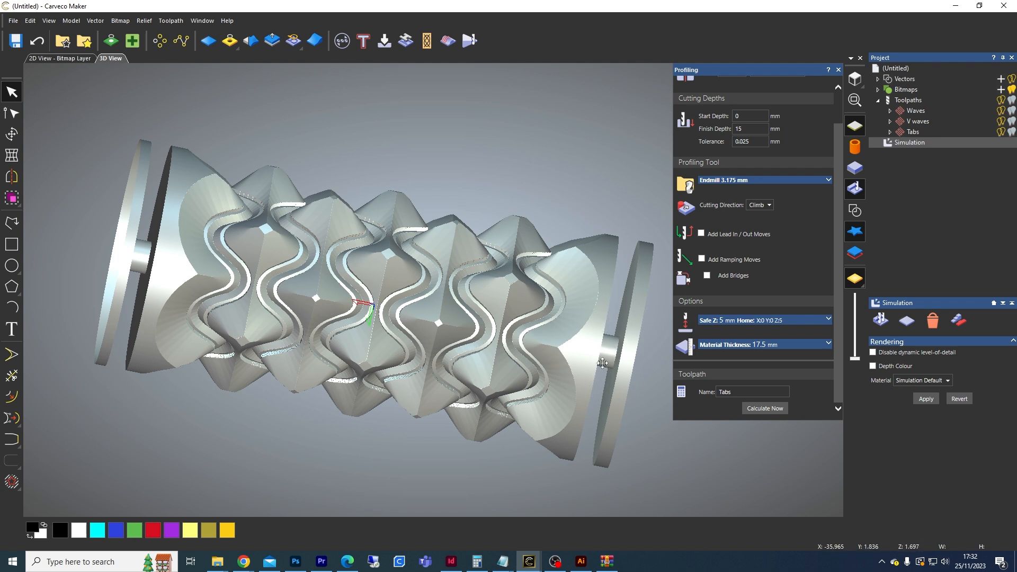
middle_click_drag(677, 331, 657, 306)
middle_click_drag(603, 337, 597, 313)
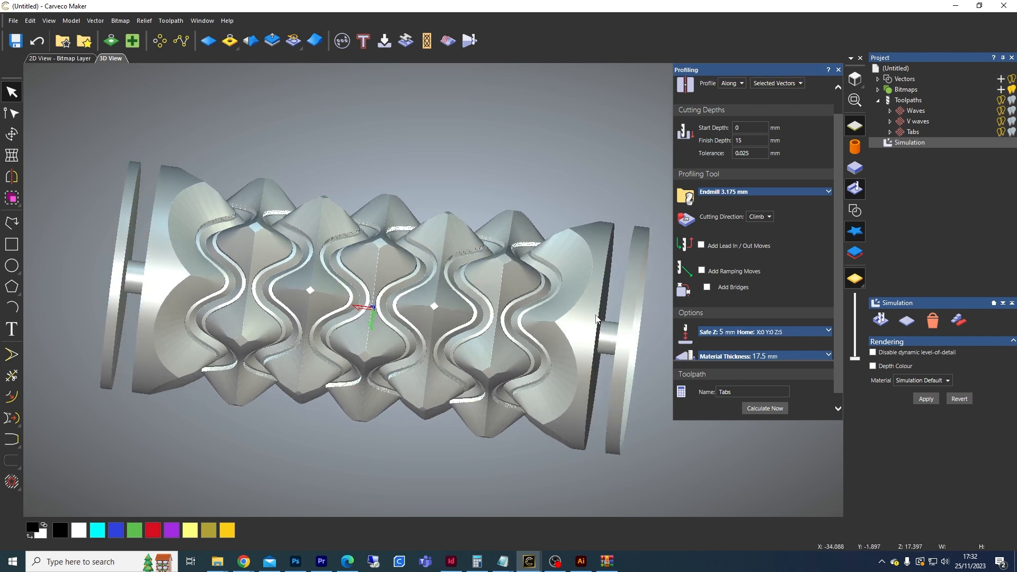
Step: Delete the two edge lines together with their toolpath, then delete all remaining toolpaths from the project
left_click(65, 58)
left_click_drag(609, 336, 125, 253)
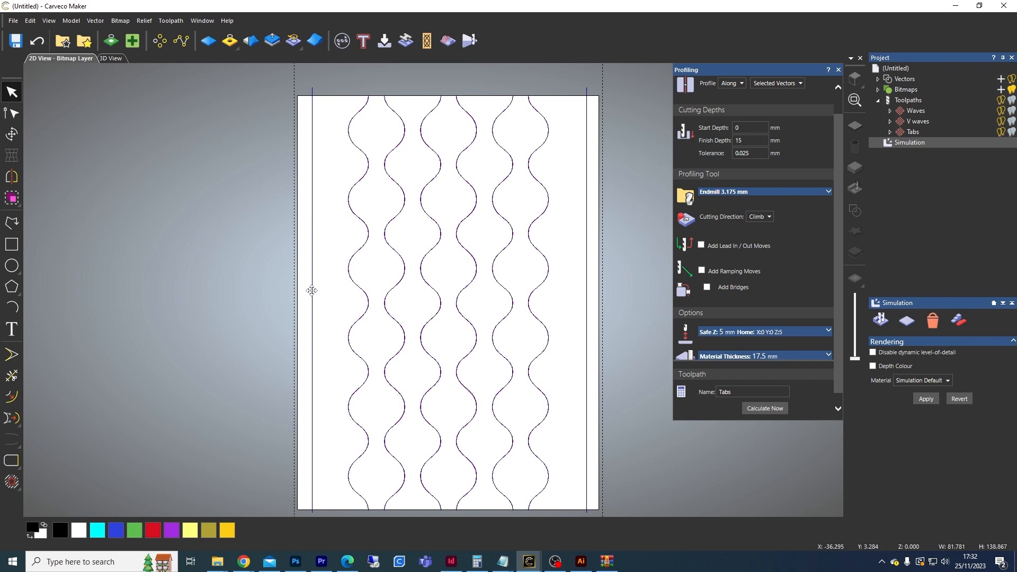
key("Delete")
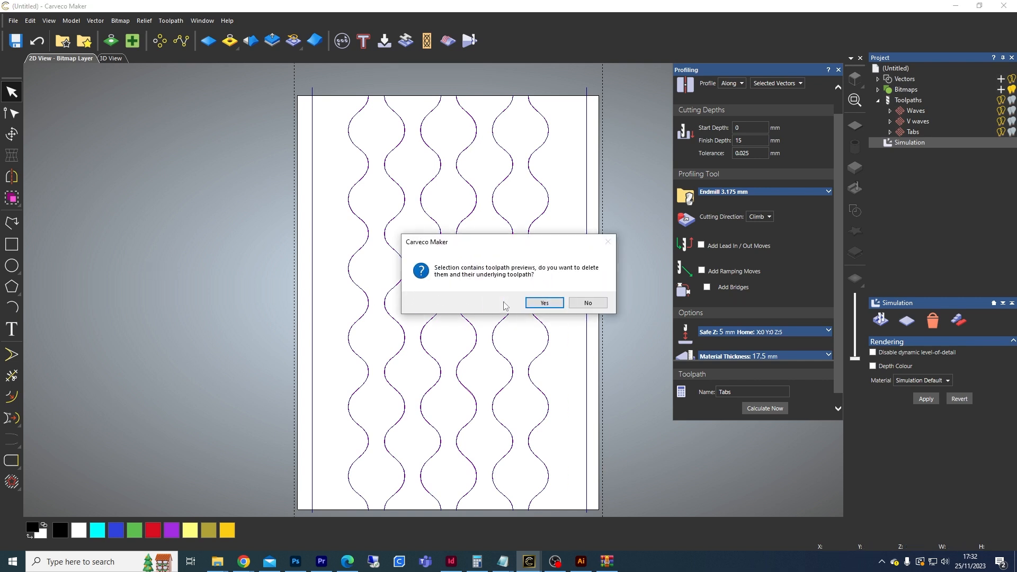
left_click(544, 302)
right_click(892, 116)
left_click(921, 161)
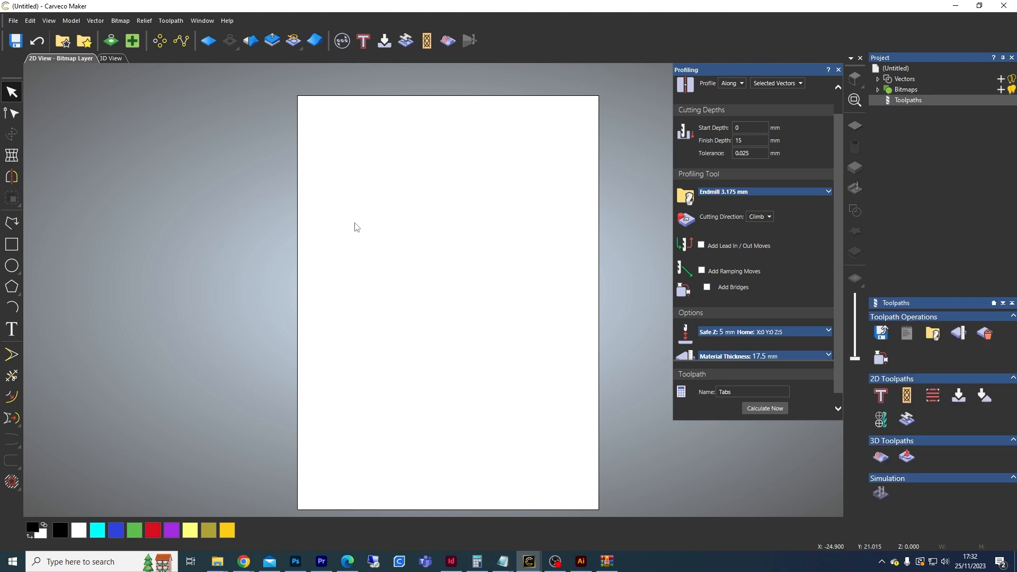
Step: Create a rectangle 70 mm wide and about 115 mm tall spanning the full page height
left_click(11, 244)
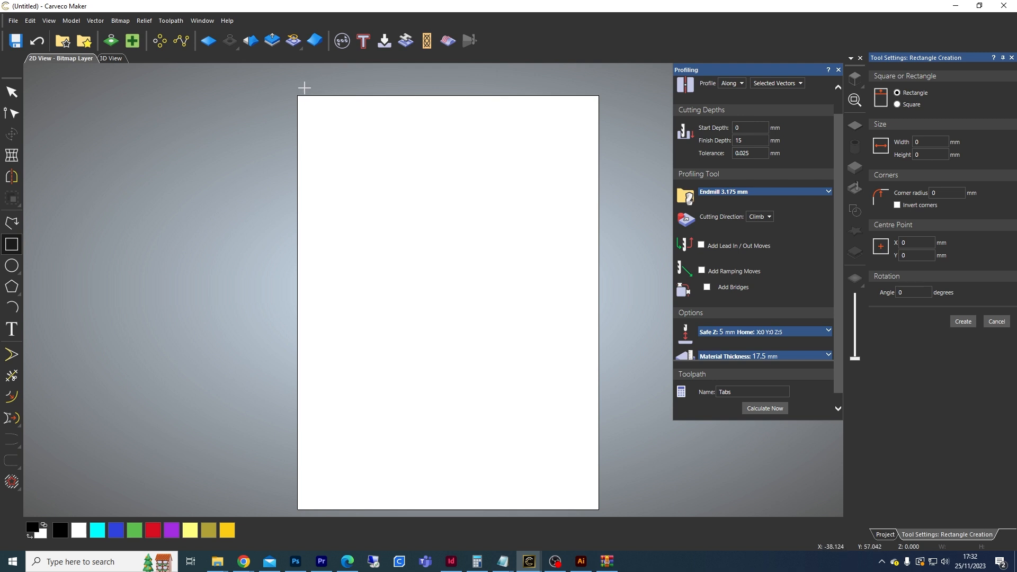
left_click_drag(312, 84, 588, 517)
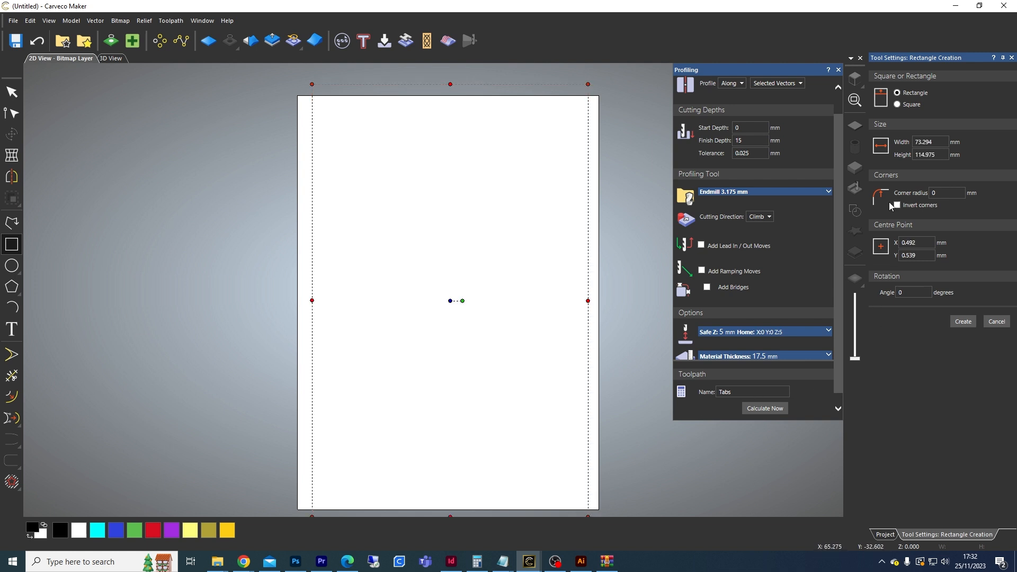
double_click(932, 142)
type("70")
key("Tab")
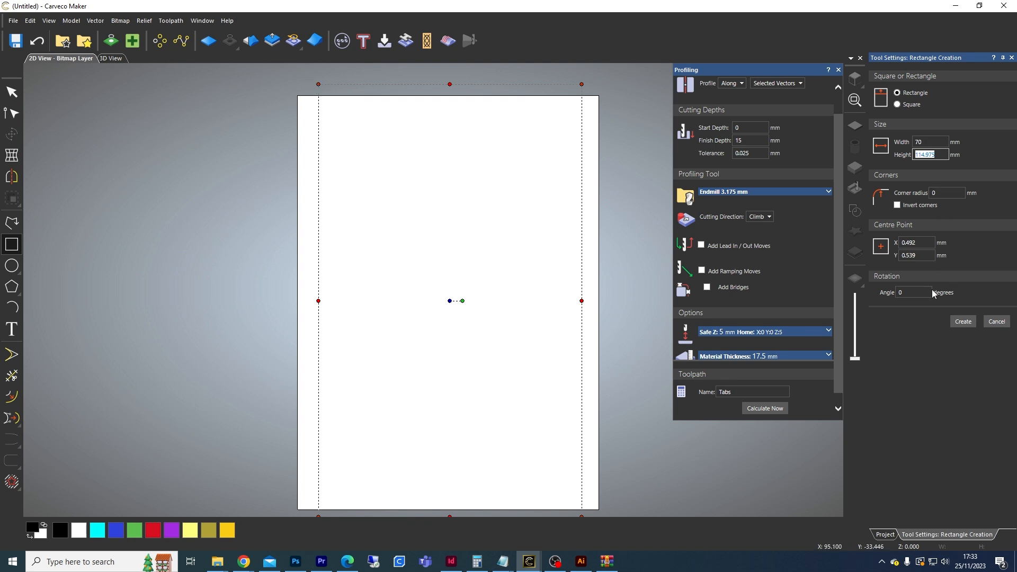
left_click(961, 323)
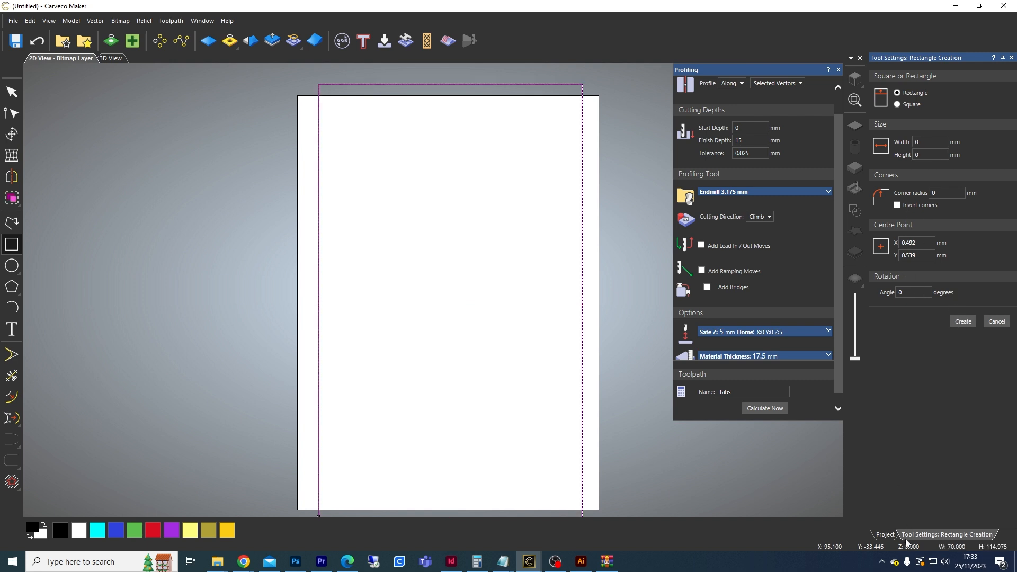
Step: Set up a 2D Area Clearance toolpath with 5 mm finish depth using the SPETOOL 1/4 upcut flat end tool
left_click(885, 535)
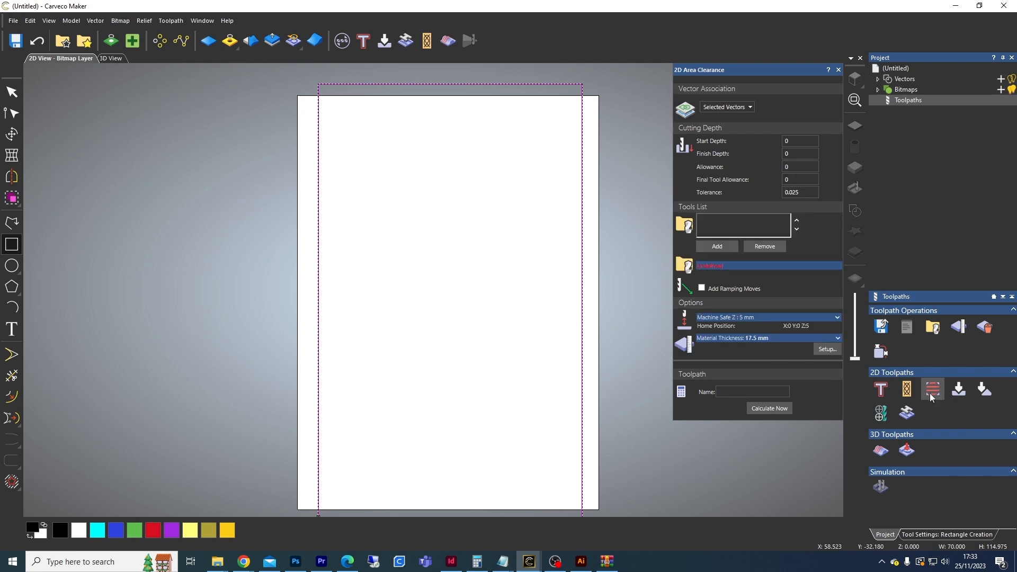
left_click(799, 155)
left_click_drag(799, 154, 782, 153)
type("5")
left_click(814, 168)
left_click(731, 249)
left_click_drag(515, 217, 527, 331)
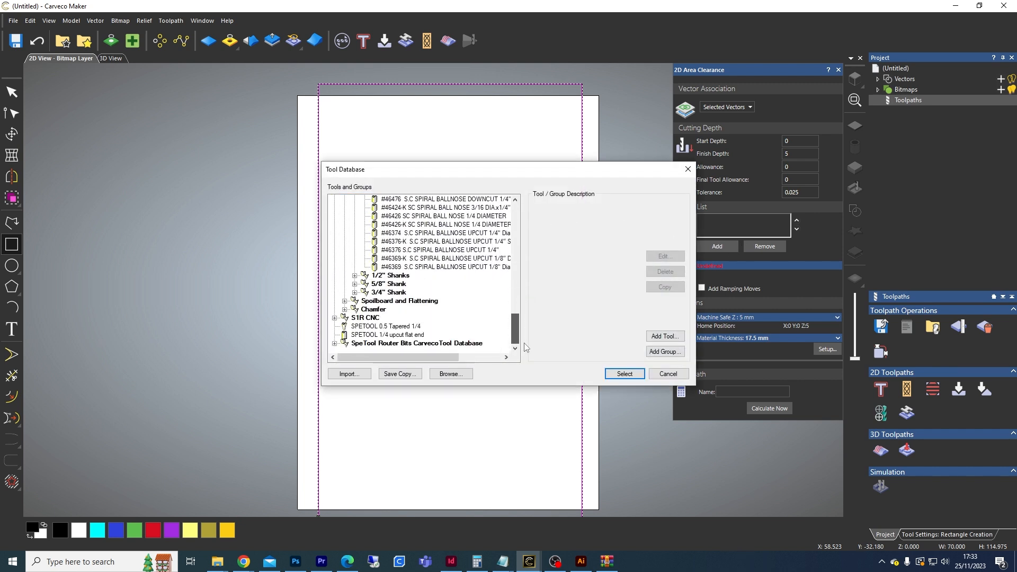
left_click(386, 335)
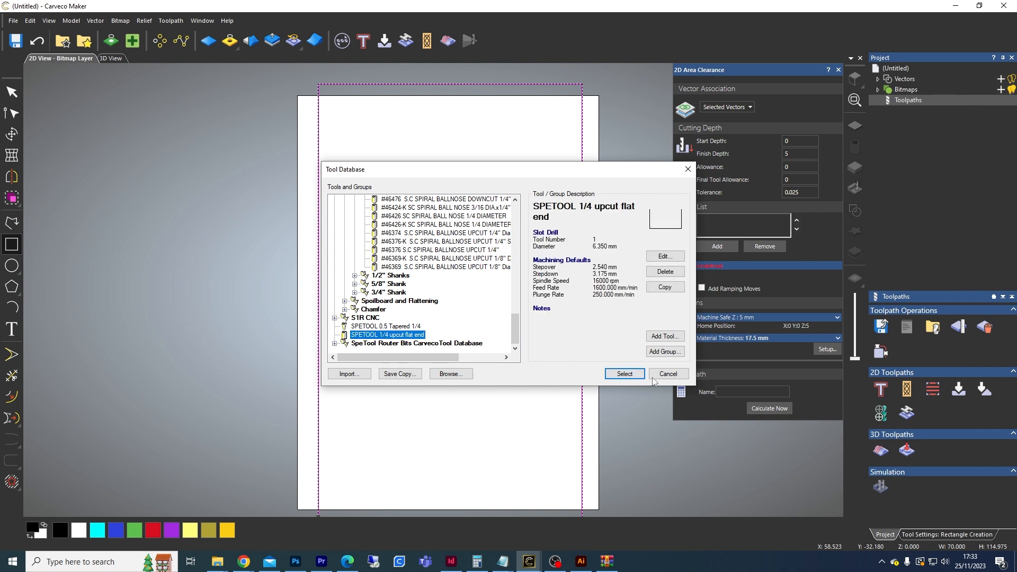
left_click(625, 374)
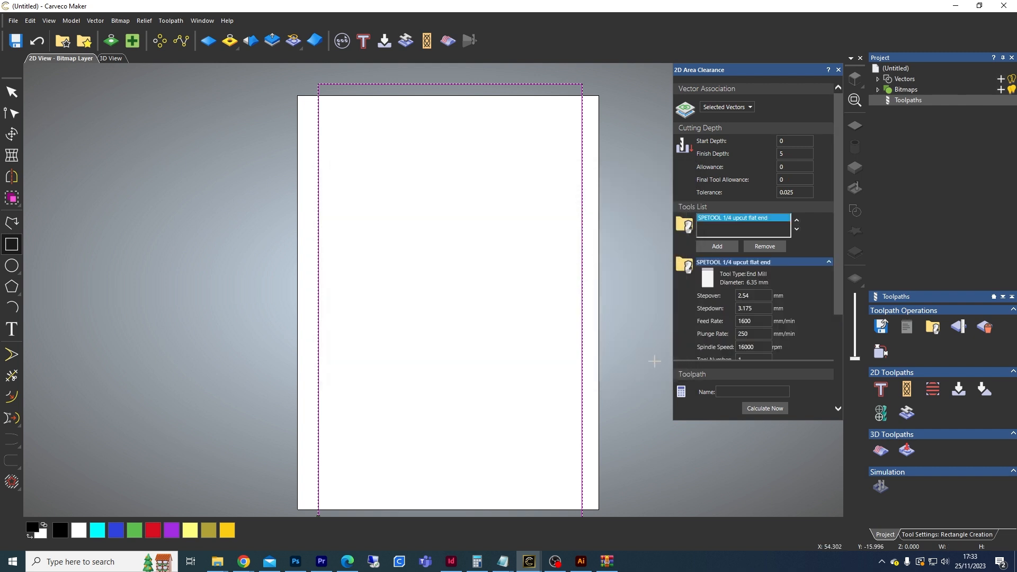
Step: Name the area clearance toolpath Block and calculate it
left_click(829, 262)
left_click_drag(839, 255, 834, 296)
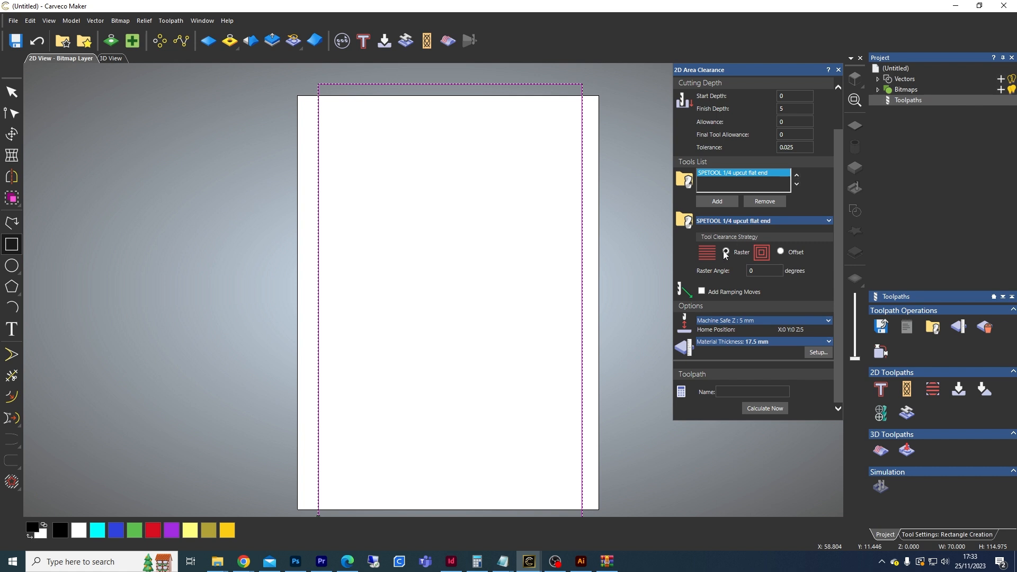
left_click(729, 391)
type("Block")
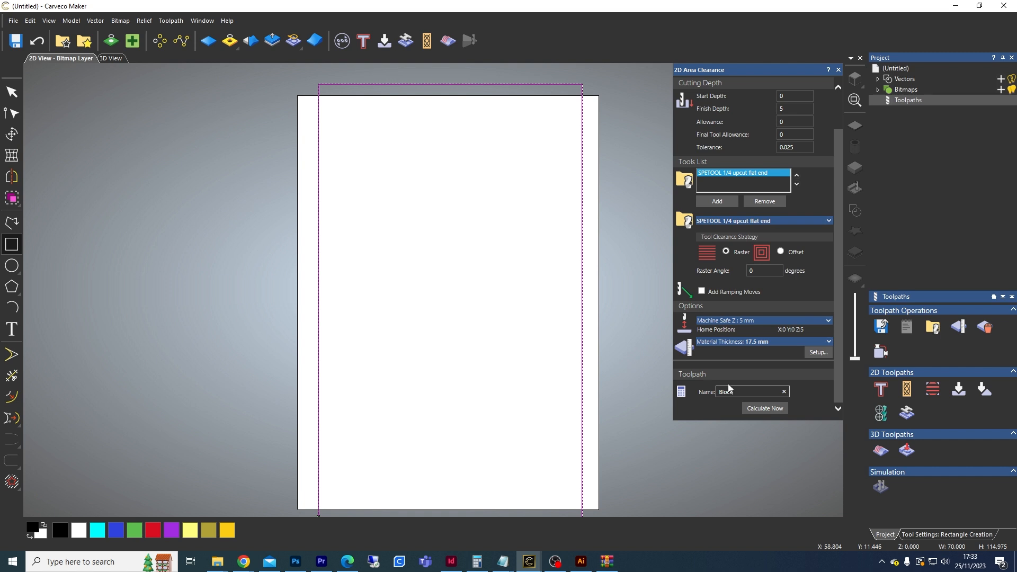
left_click(773, 410)
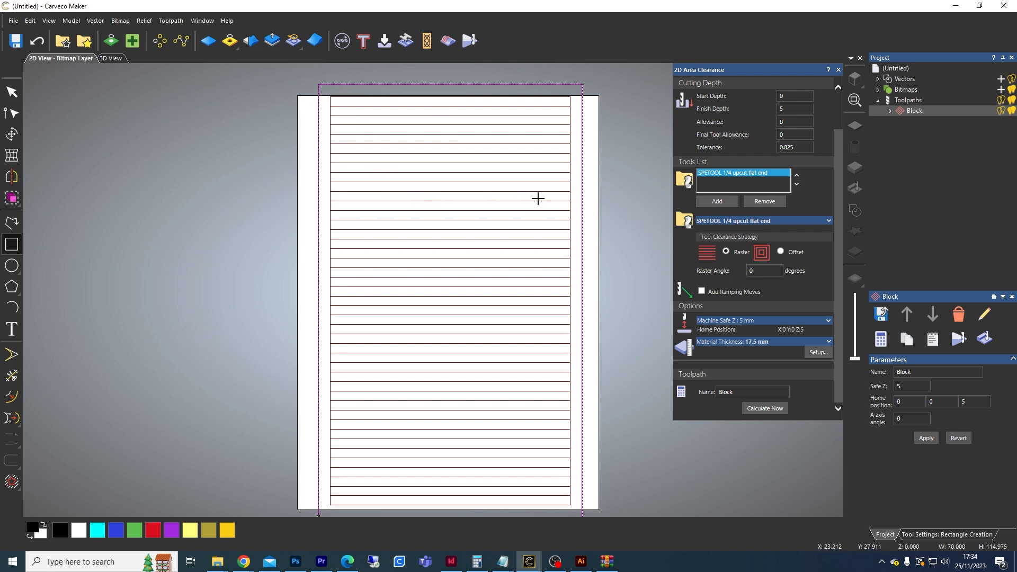
Step: Hide the Block toolpath preview and create a 60 by 7 mm rectangle with 3 mm corner radius near the page top
left_click(1001, 111)
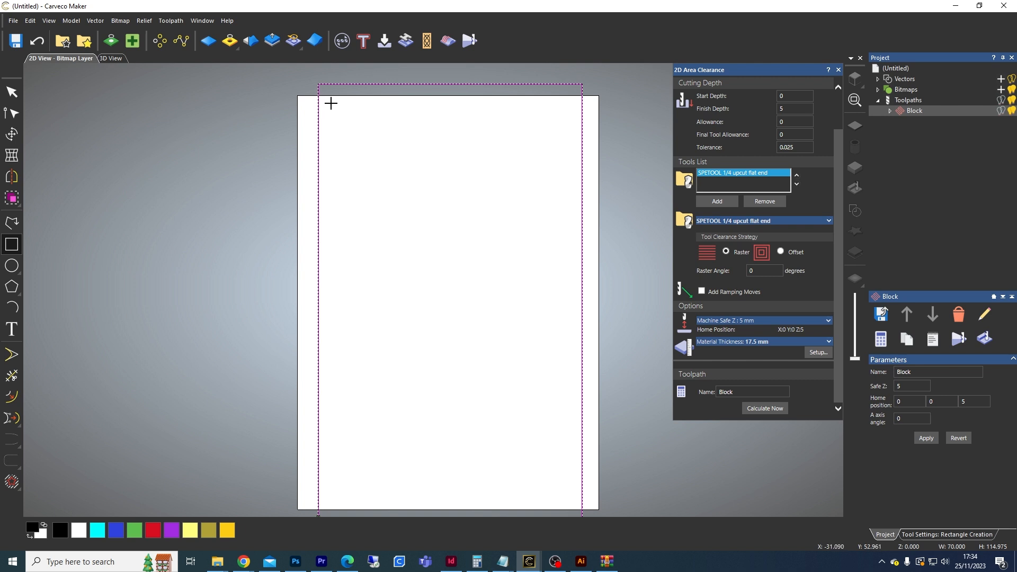
left_click_drag(330, 107, 570, 134)
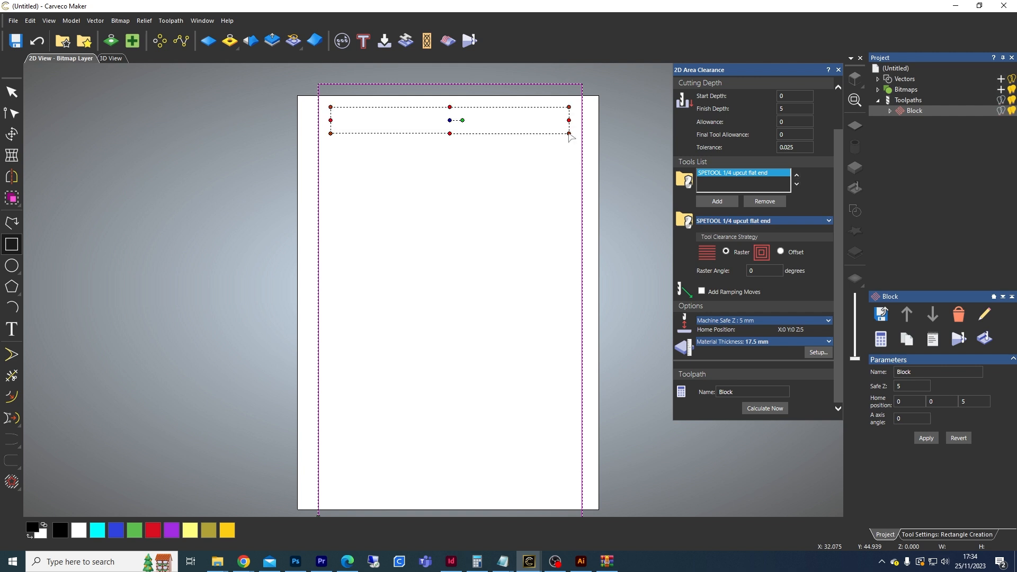
left_click(918, 535)
left_click(934, 143)
left_click_drag(934, 142, 910, 142)
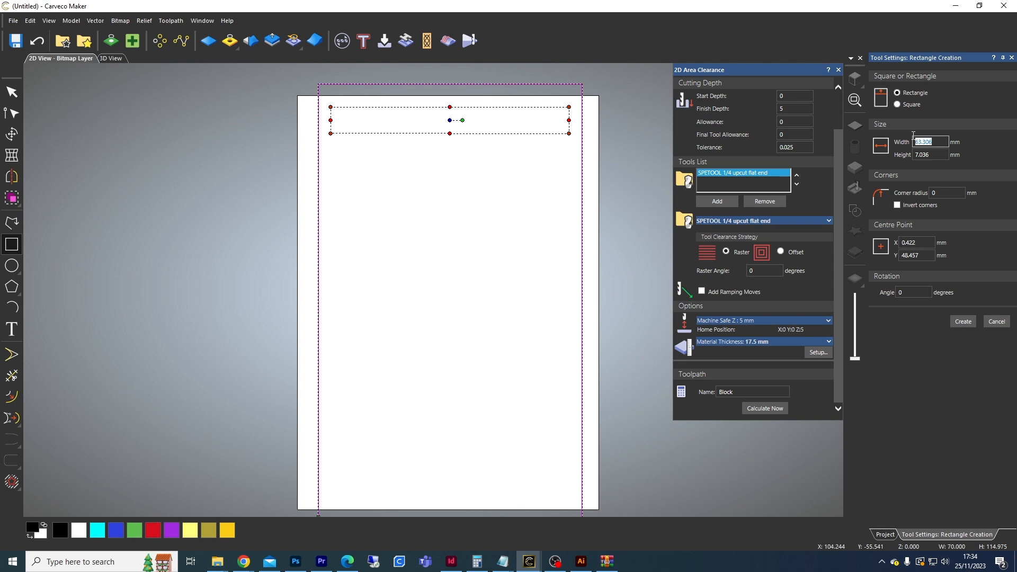
type("60")
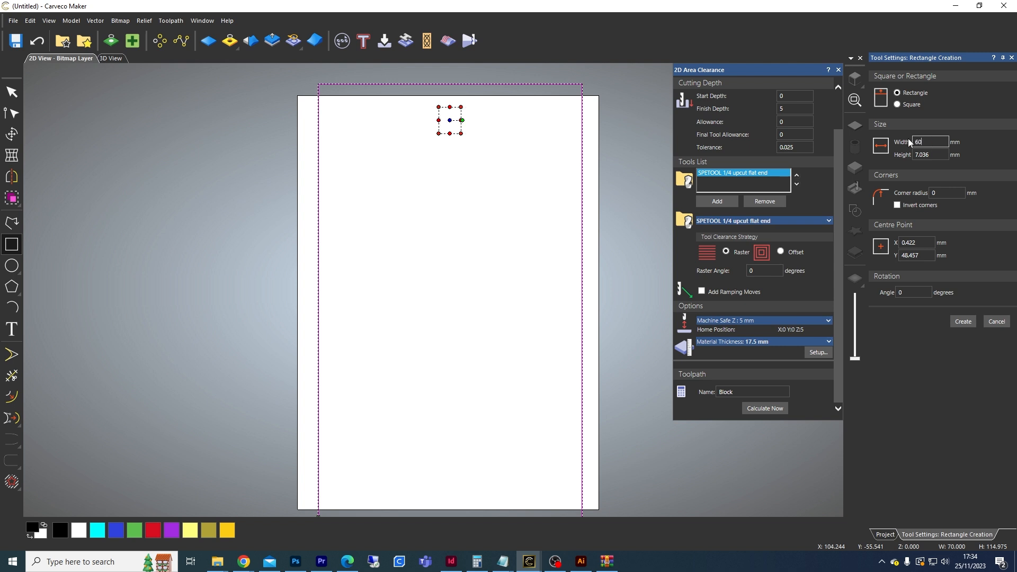
key("Tab")
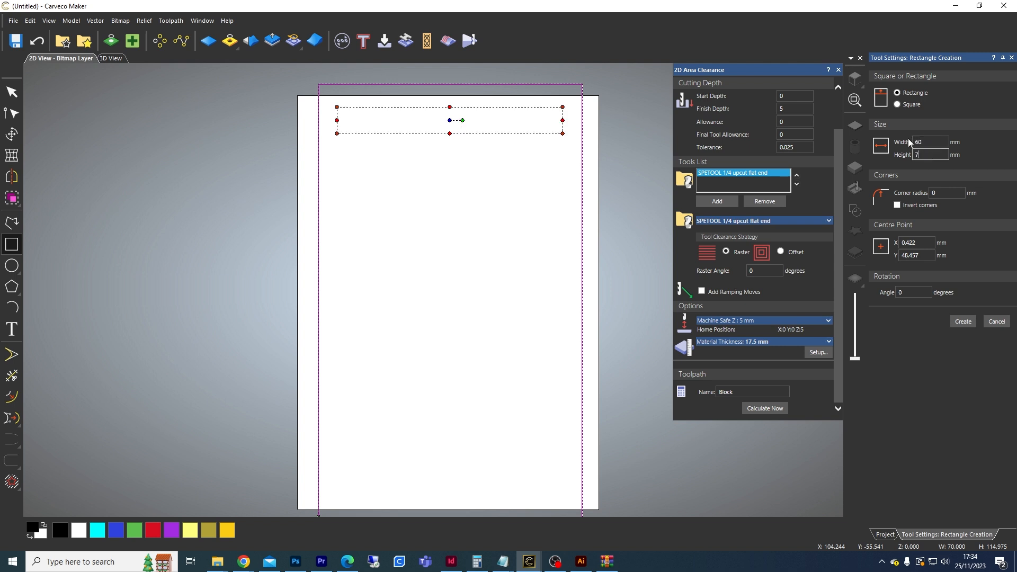
key("Tab")
type("3")
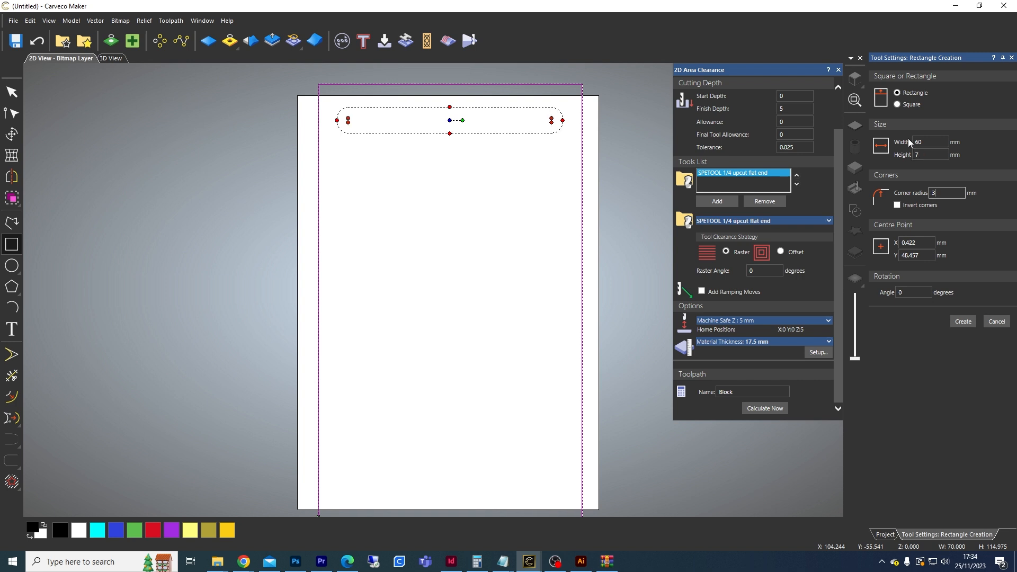
left_click(970, 321)
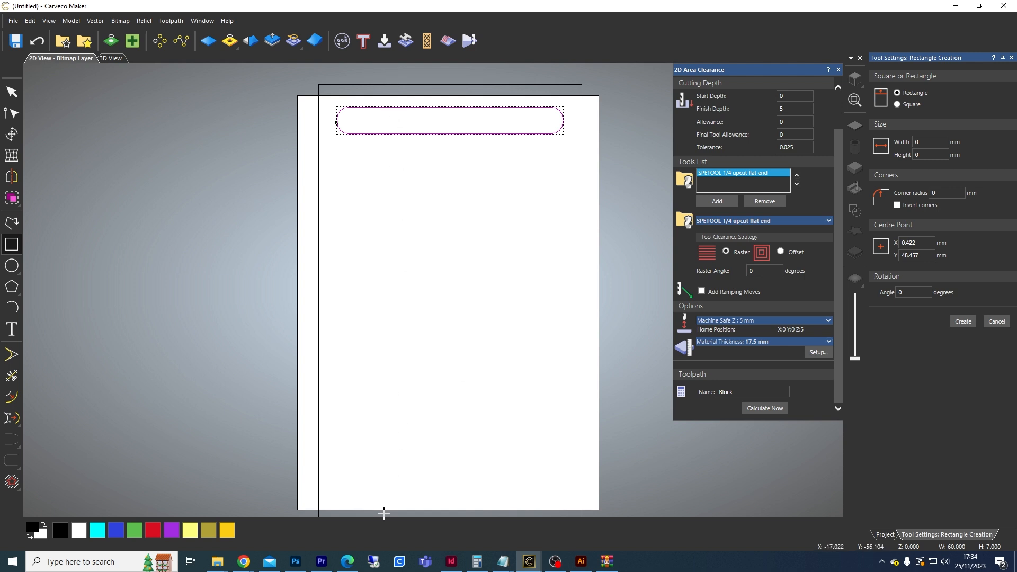
Step: Block copy the rounded rectangle into 1 column and 10 rows with 10 mm X and 11 mm Y offsets
left_click(161, 41)
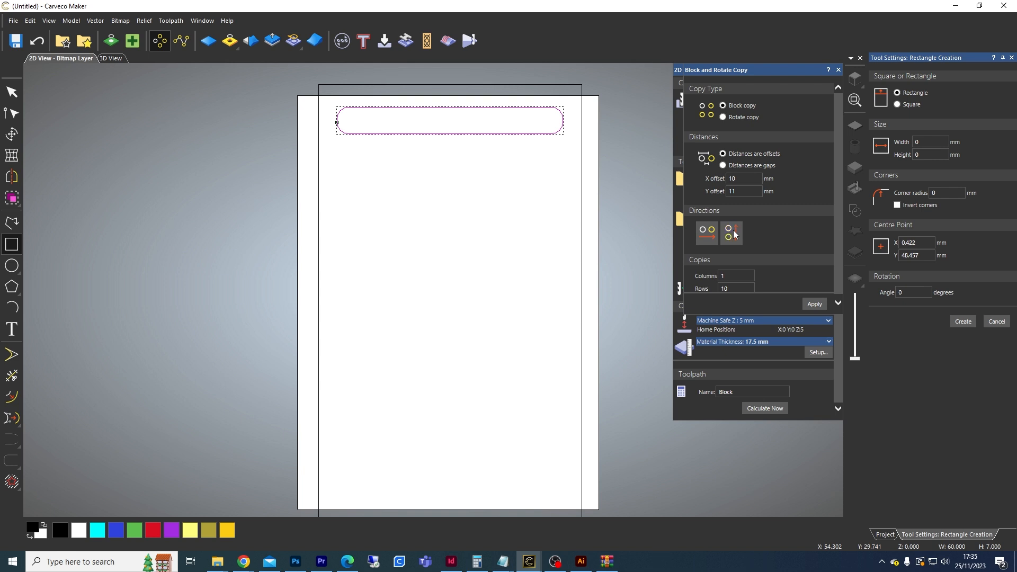
scroll(792, 233, "down", 1)
left_click(732, 275)
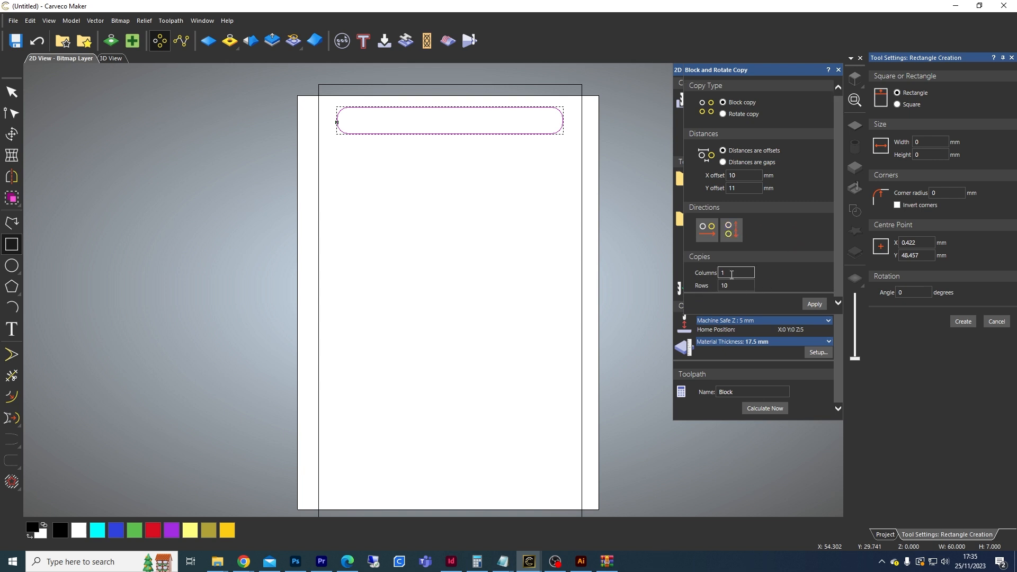
left_click(724, 284)
left_click(814, 304)
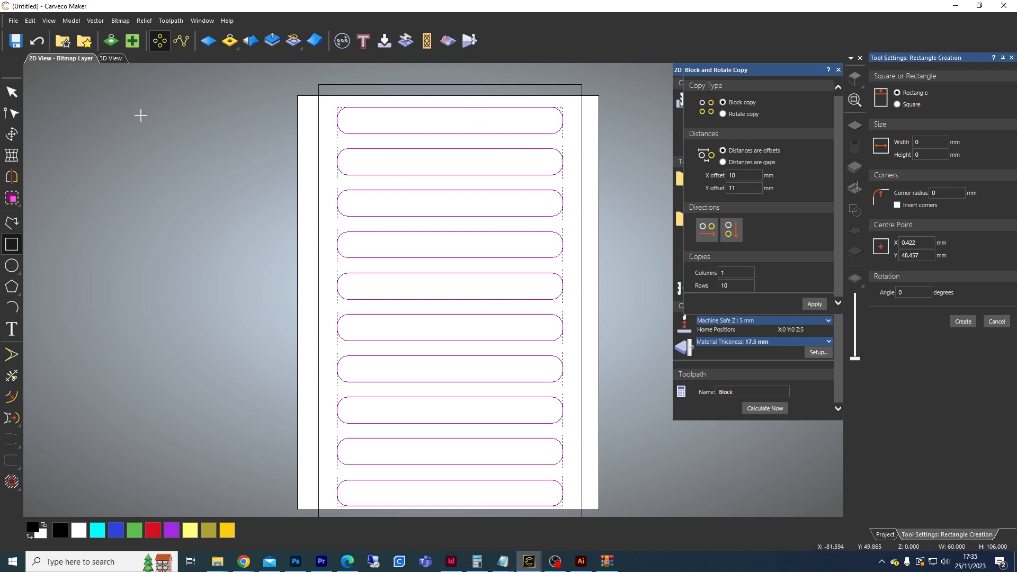
Step: Select all the slots and start a 2D Area Clearance toolpath with 5 mm start depth and 9 mm finish depth
left_click(14, 97)
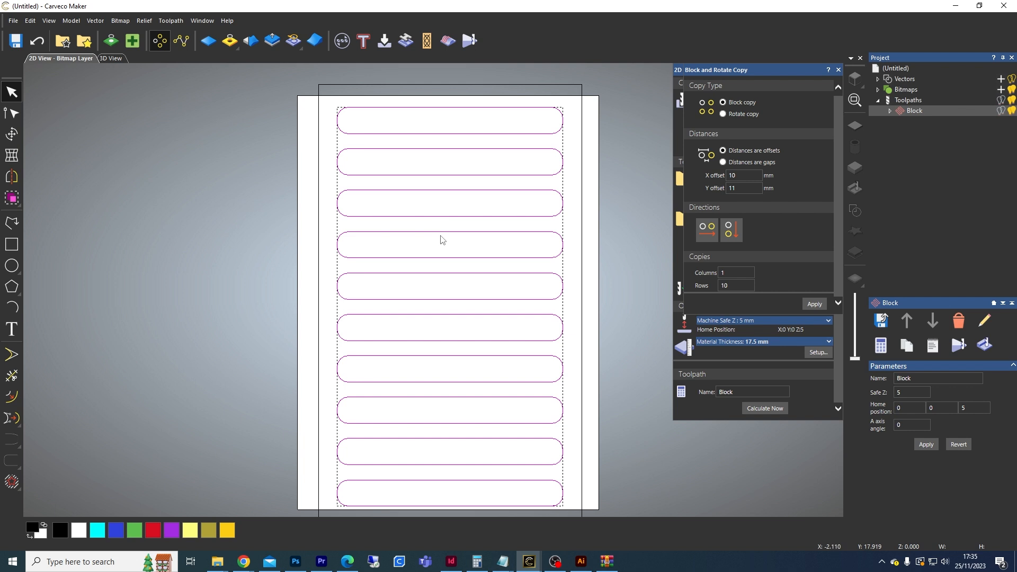
key("F9")
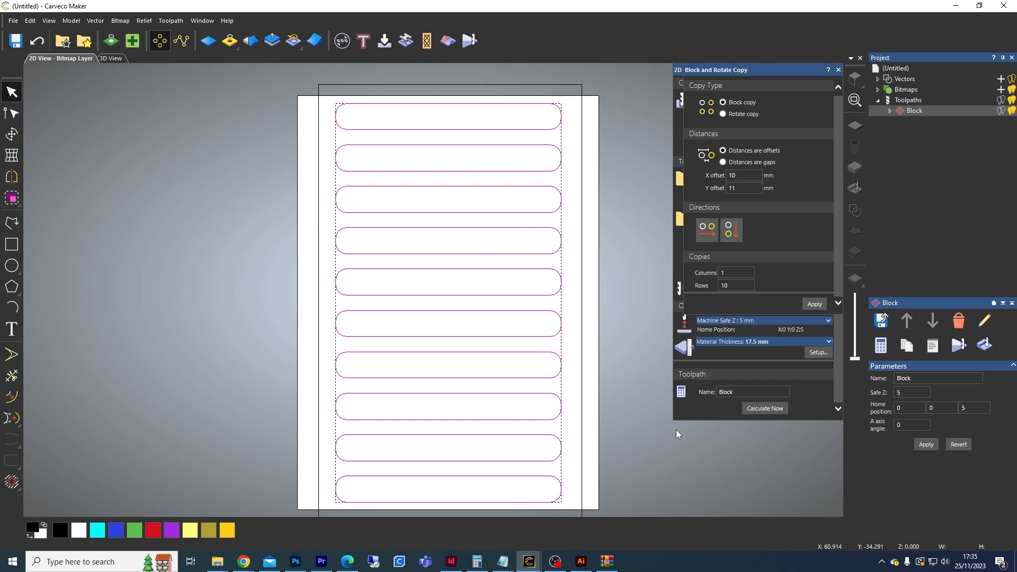
left_click(908, 101)
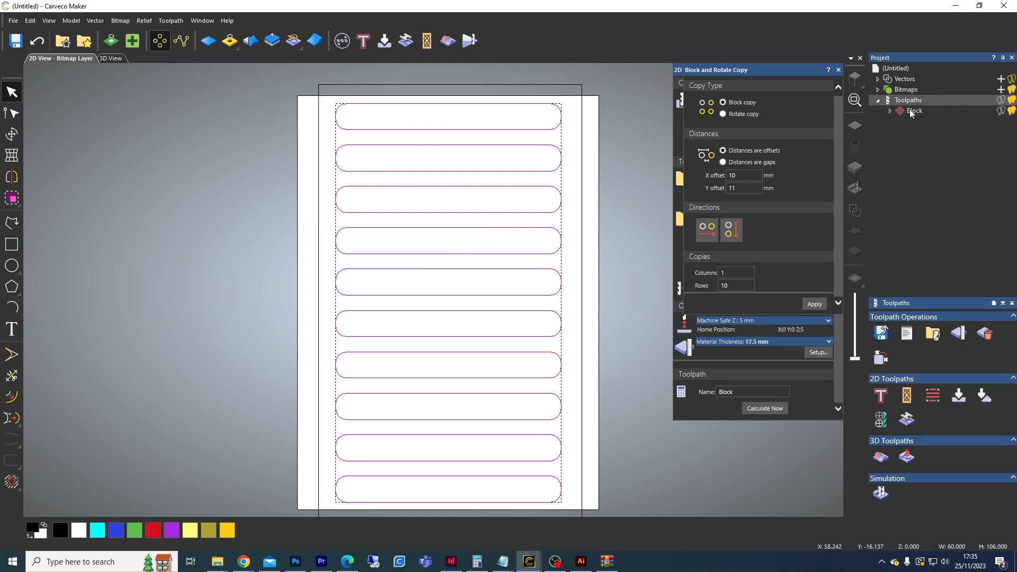
left_click(930, 397)
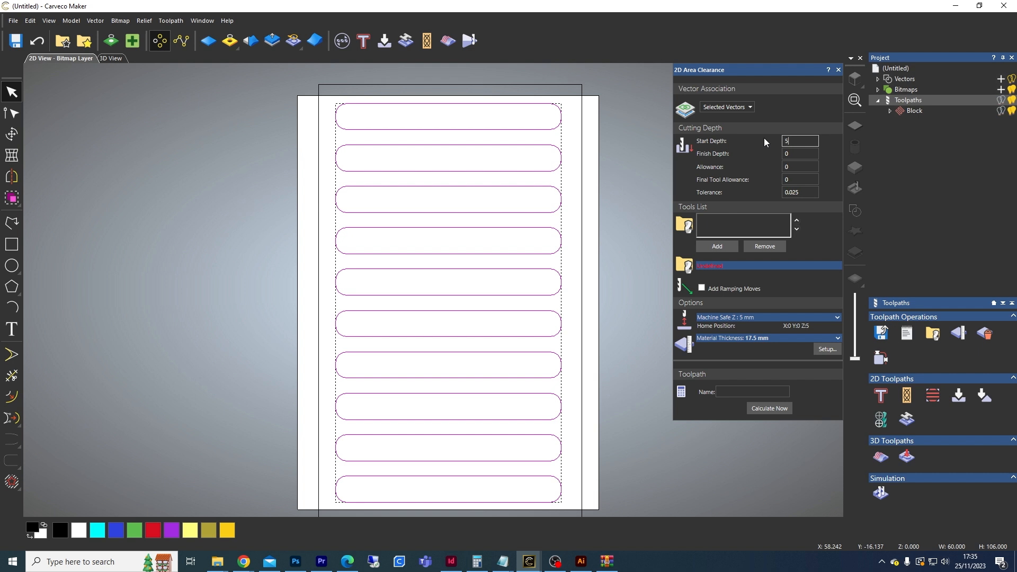
key("Tab")
left_click(785, 165)
Step: Add the Amana #46426 SC SPIRAL BALL NOSE 1/4 DIAMETER tool from the tool database
left_click(716, 247)
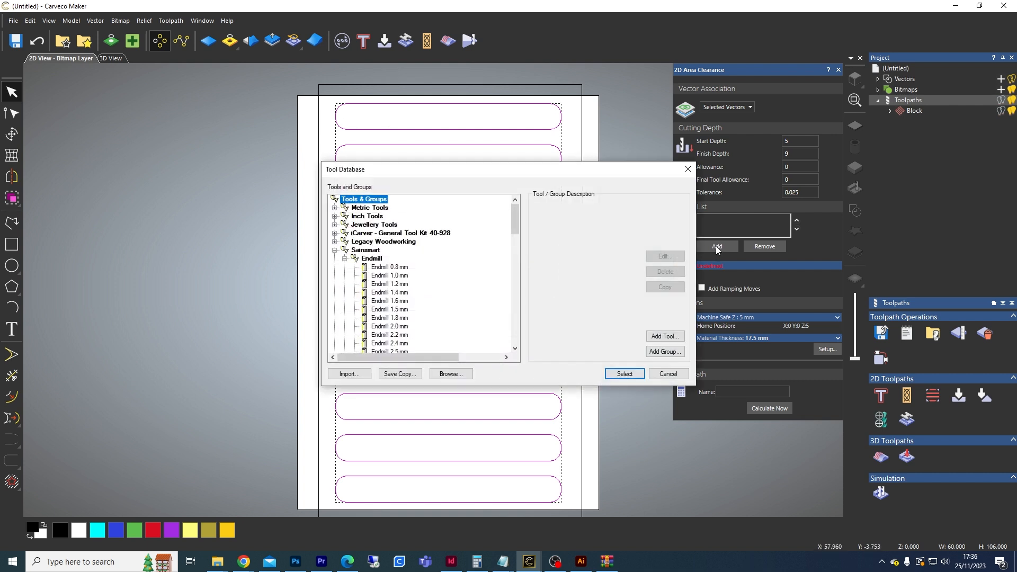
left_click(334, 250)
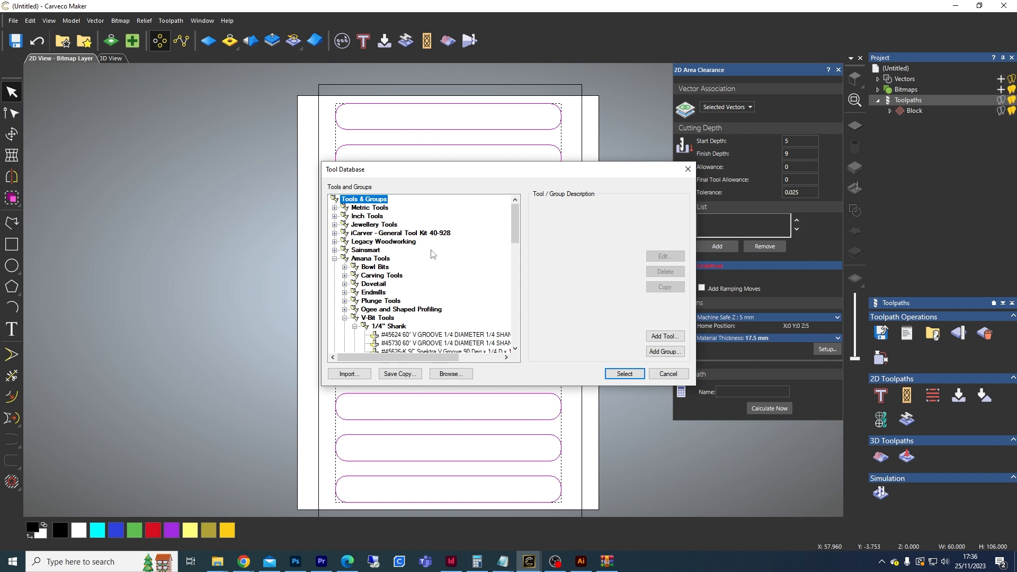
scroll(429, 259, "down", 1)
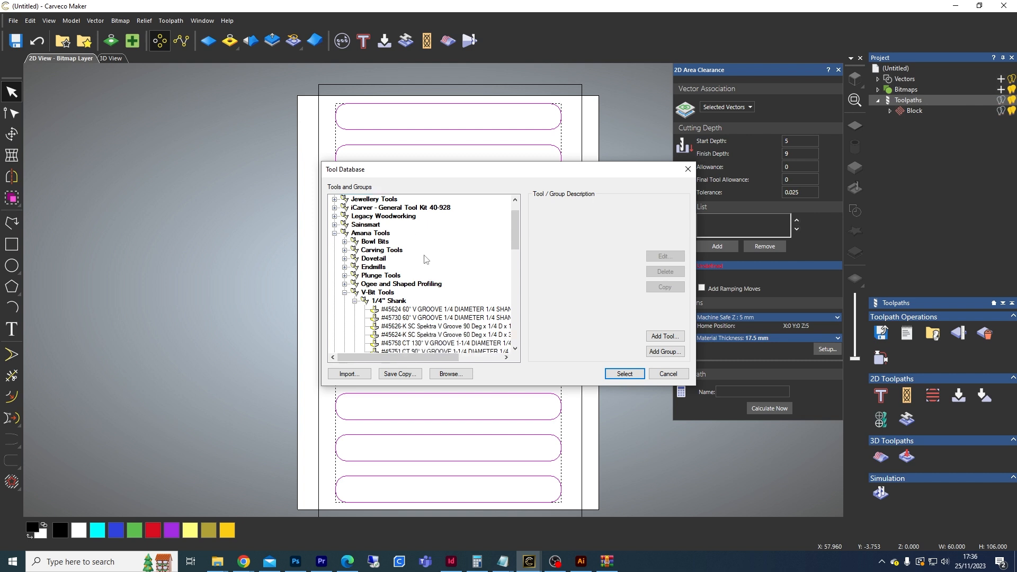
left_click(345, 292)
scroll(347, 292, "down", 3)
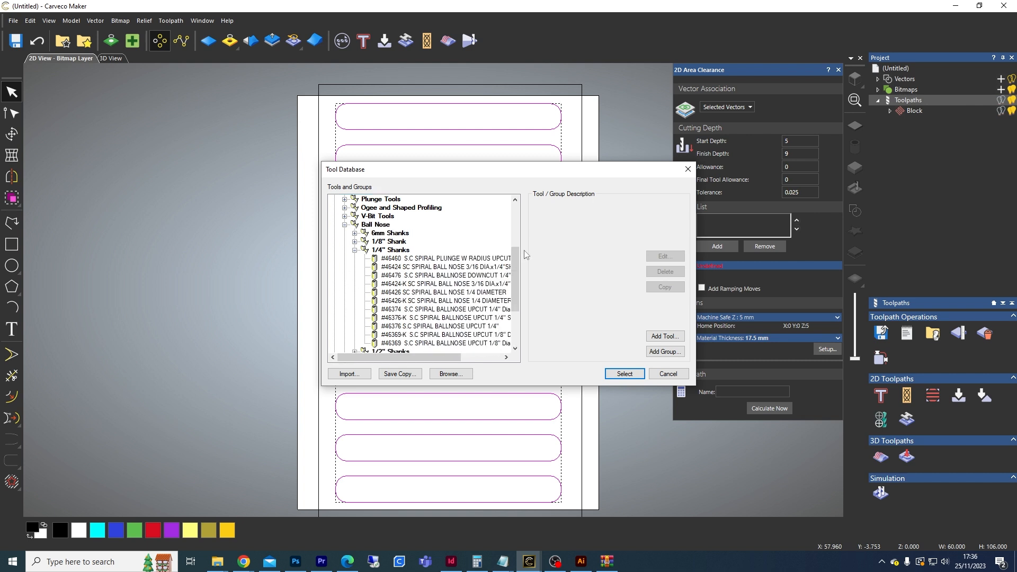
left_click(479, 293)
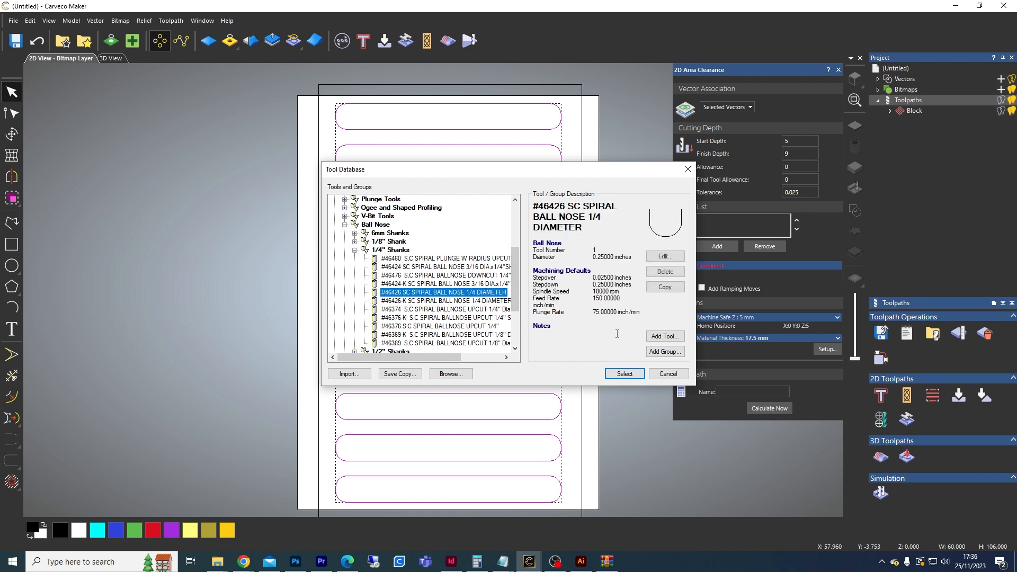
left_click(625, 374)
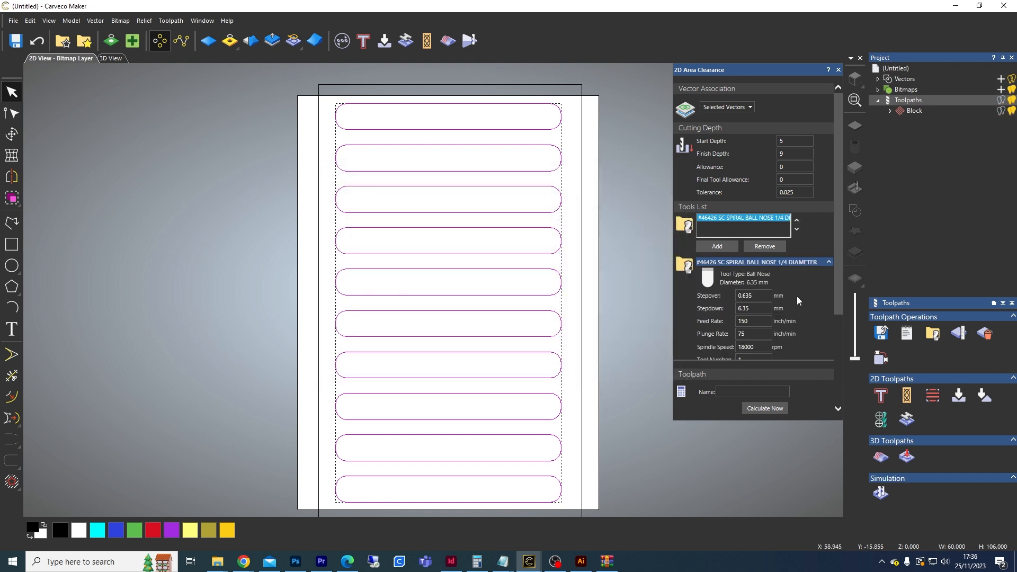
Step: Name the area clearance toolpath Ovals and calculate it
left_click(829, 262)
scroll(841, 288, "down", 2)
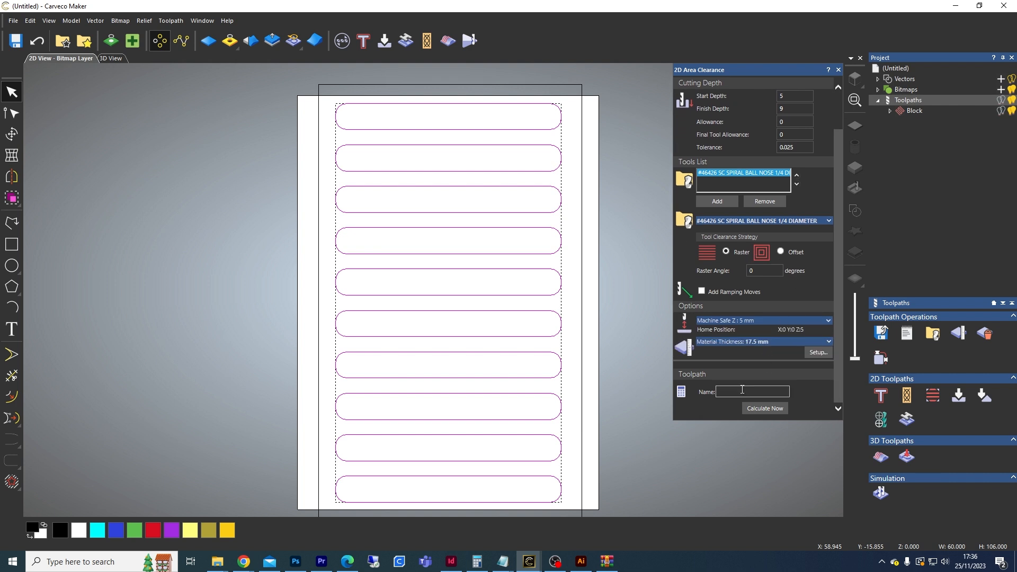
type("Ovals")
left_click(765, 408)
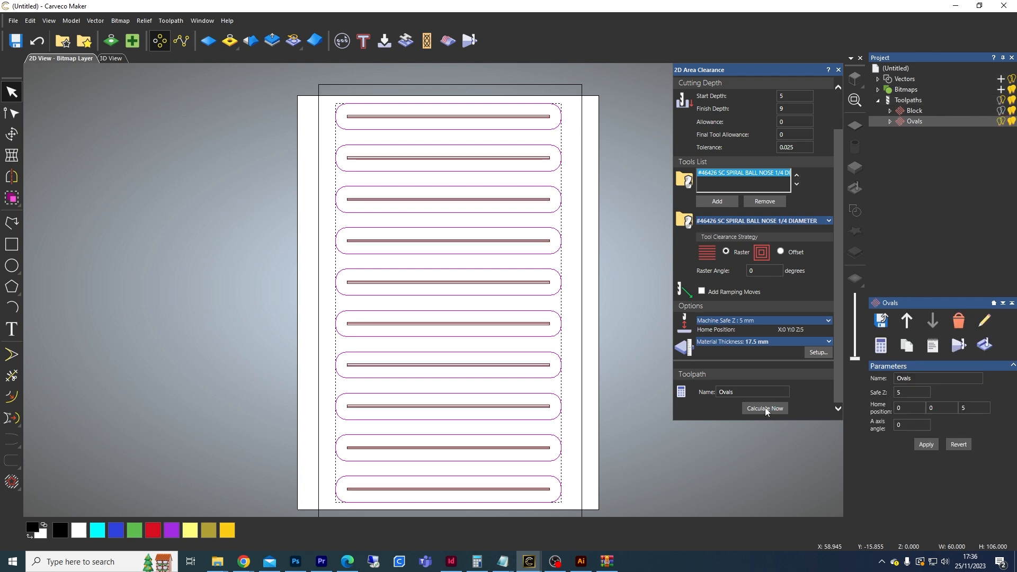
Step: Simulate all toolpaths on the rotary model
left_click(906, 101)
right_click(905, 101)
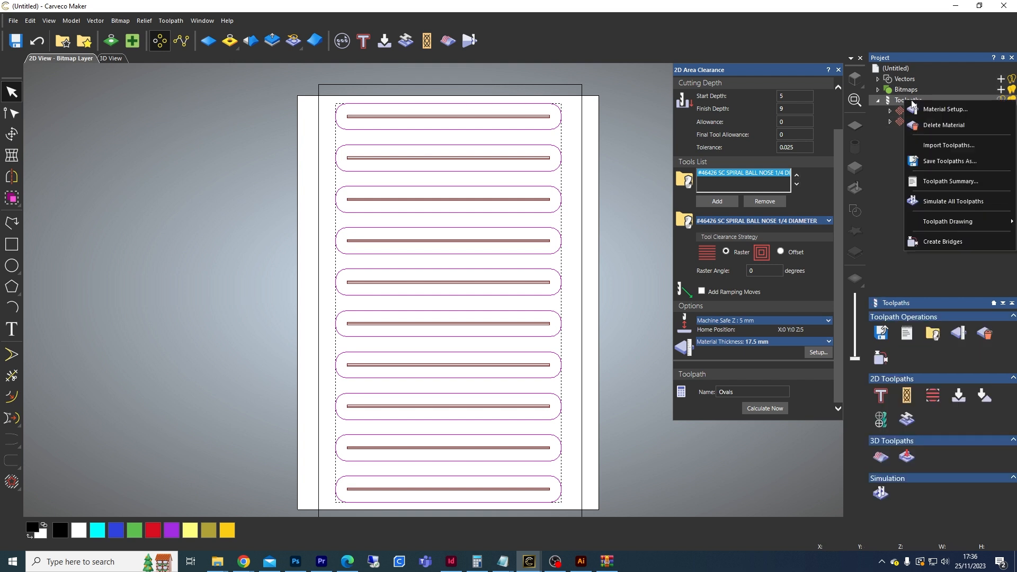
left_click(953, 202)
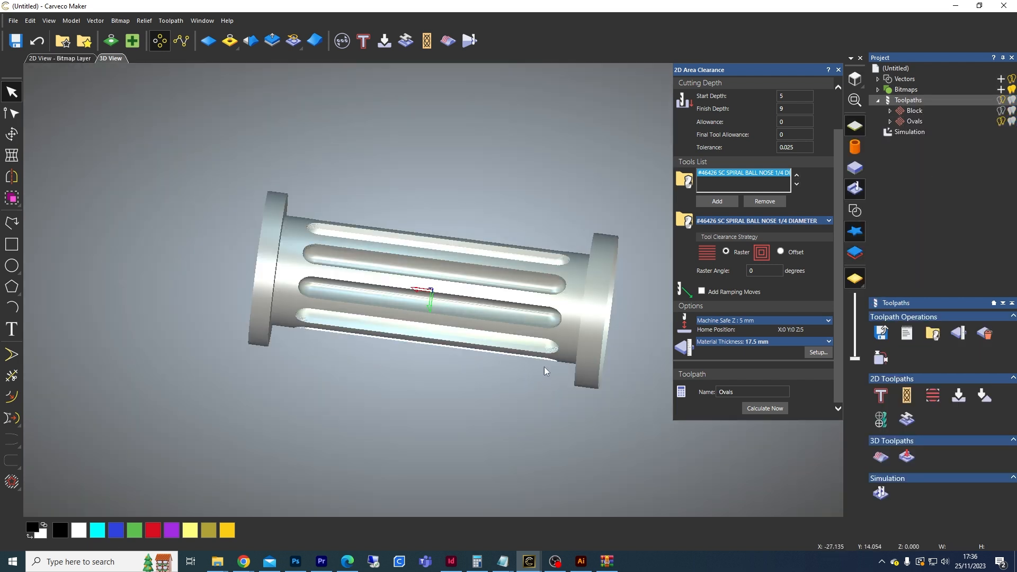
Step: Orbit the 3D view to inspect the simulated slots around the cylinder
left_click_drag(575, 424, 463, 262)
left_click_drag(542, 347, 571, 362)
left_click_drag(465, 230, 393, 388)
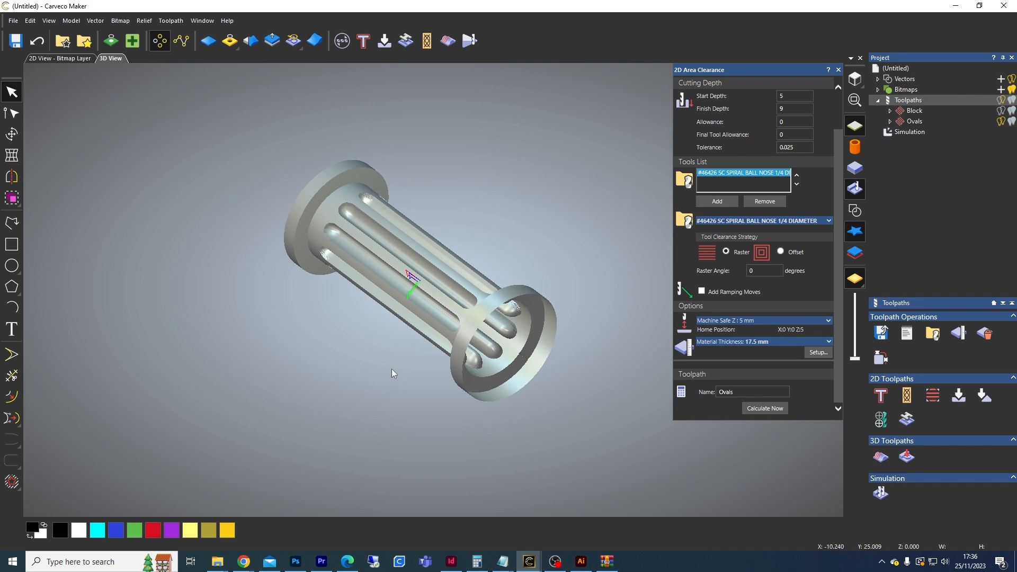
left_click_drag(521, 421, 483, 175)
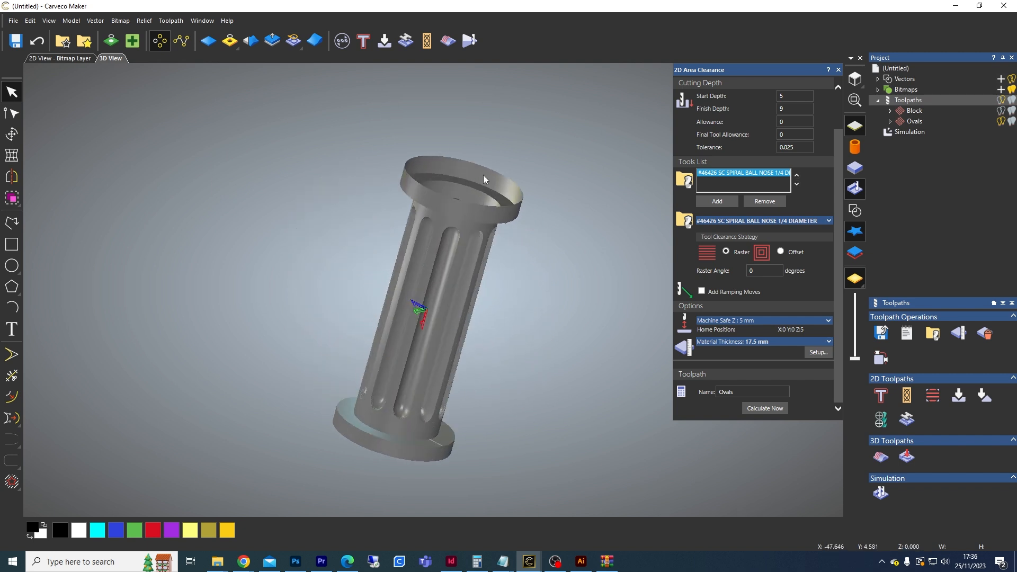
left_click_drag(561, 282, 389, 258)
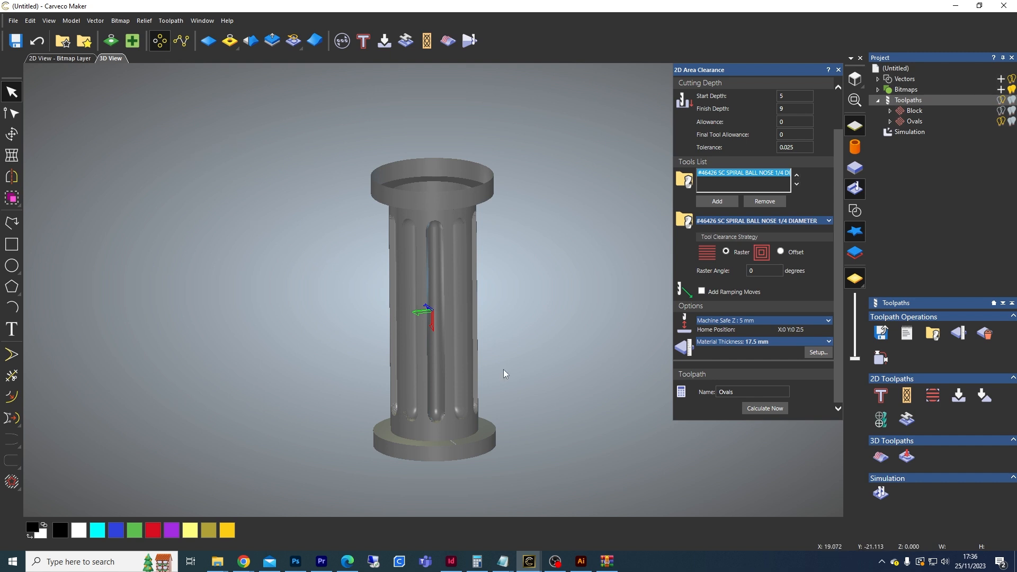
left_click_drag(526, 459, 434, 422)
left_click_drag(352, 271, 644, 246)
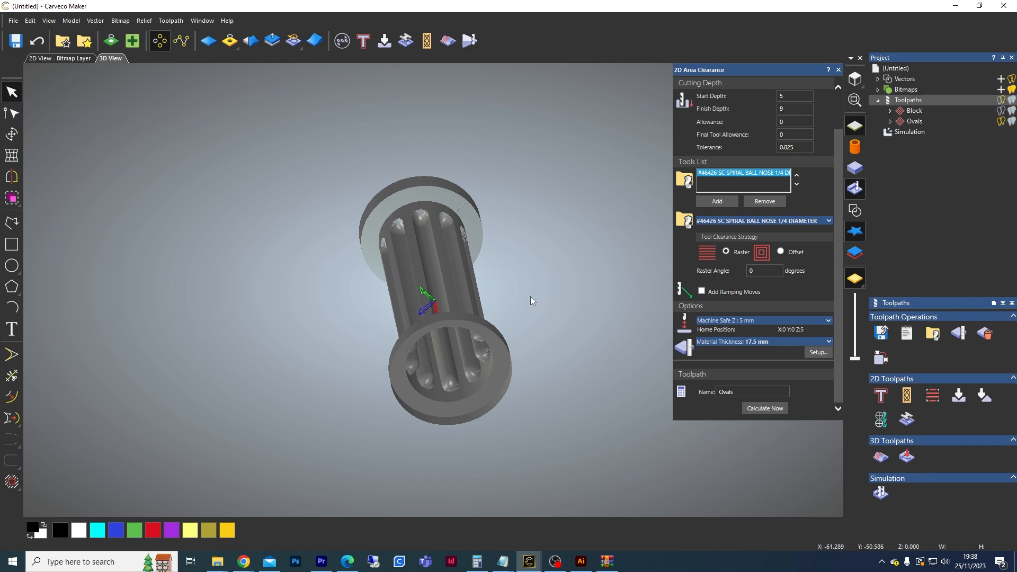
Step: Open the Save Toolpaths dialog and browse the machine file format list for a rotary post-processor
left_click(883, 334)
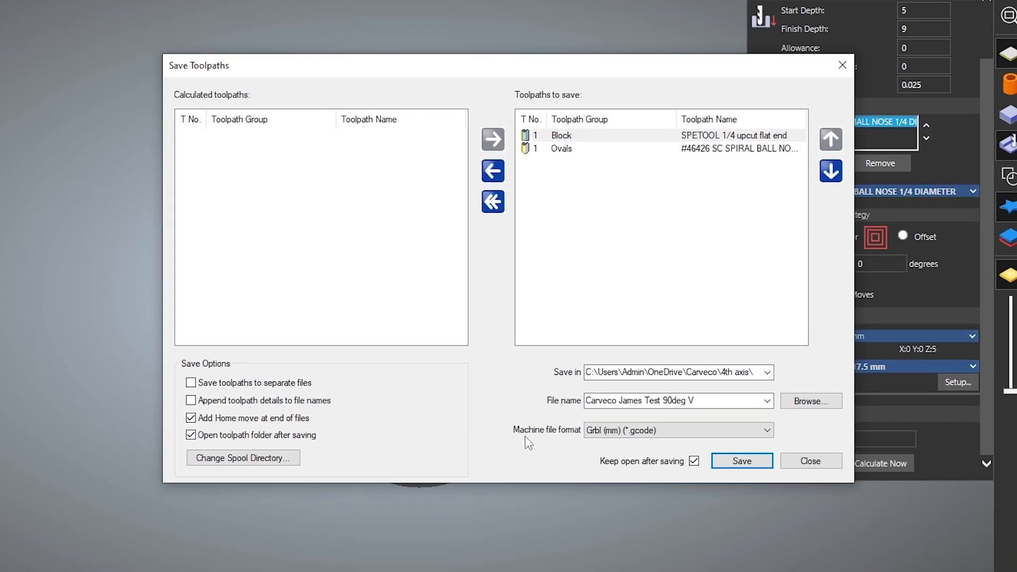
left_click(621, 436)
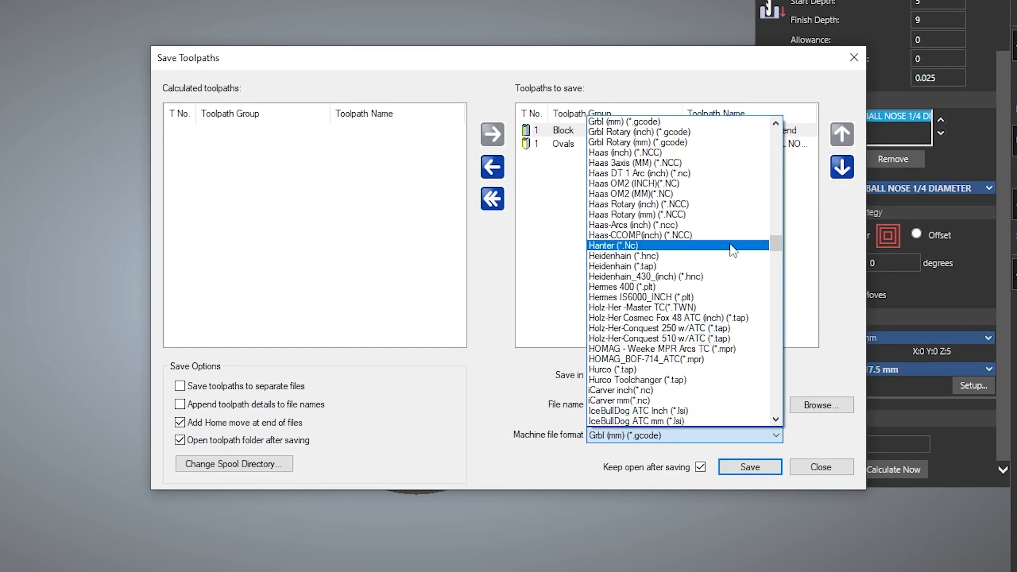
left_click(552, 405)
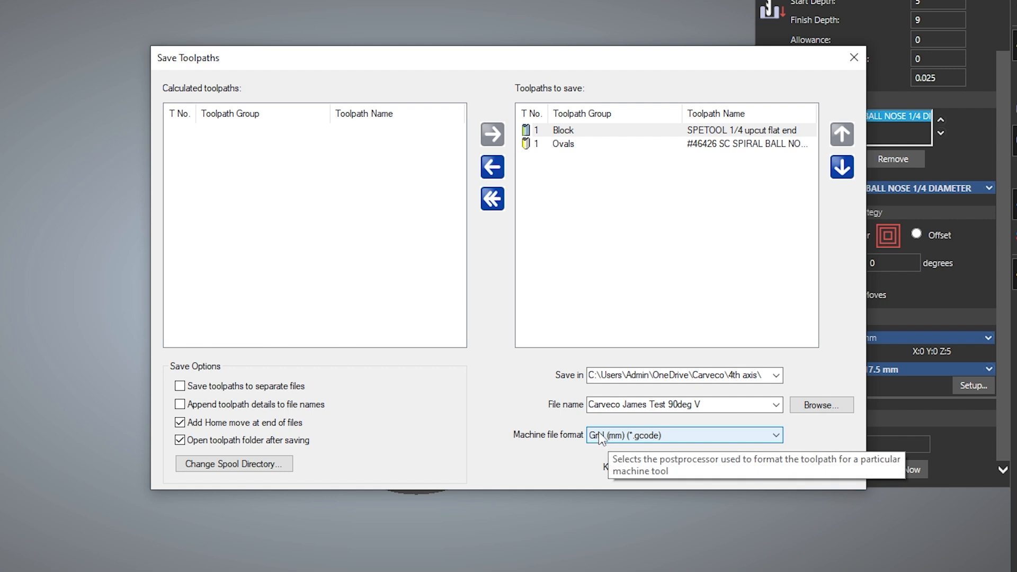
left_click(600, 436)
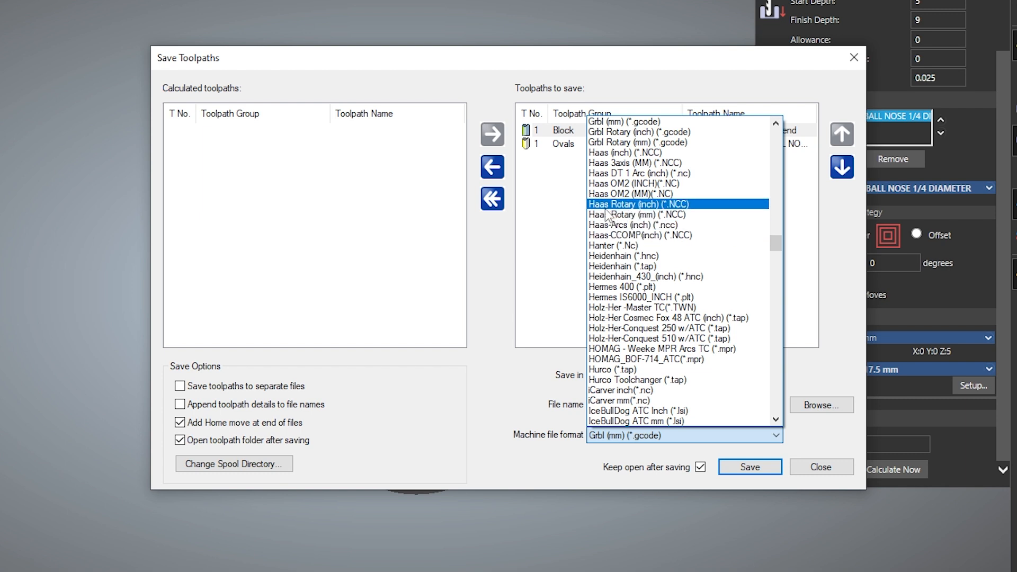
scroll(710, 331, "down", 8)
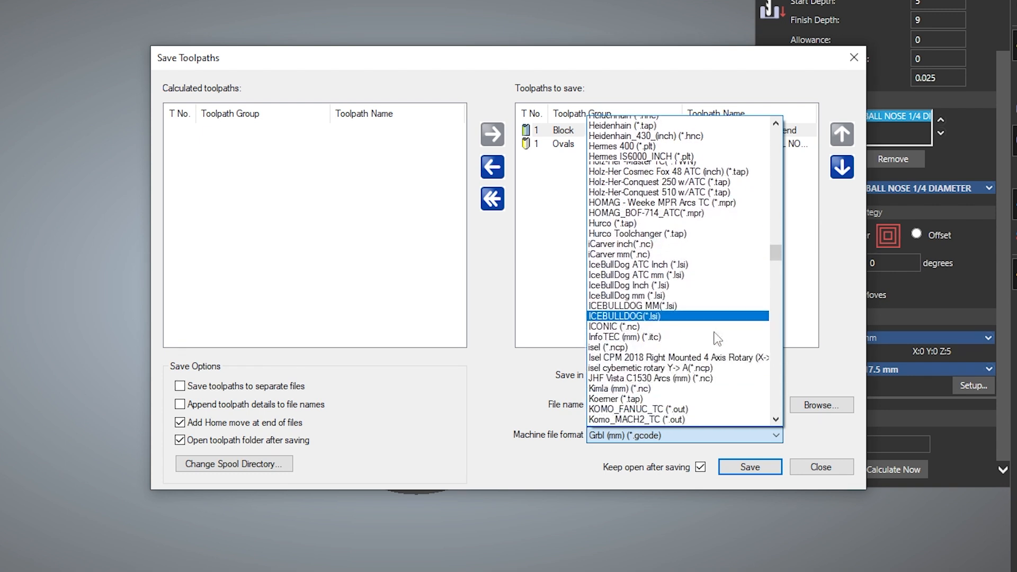
scroll(710, 327, "down", 20)
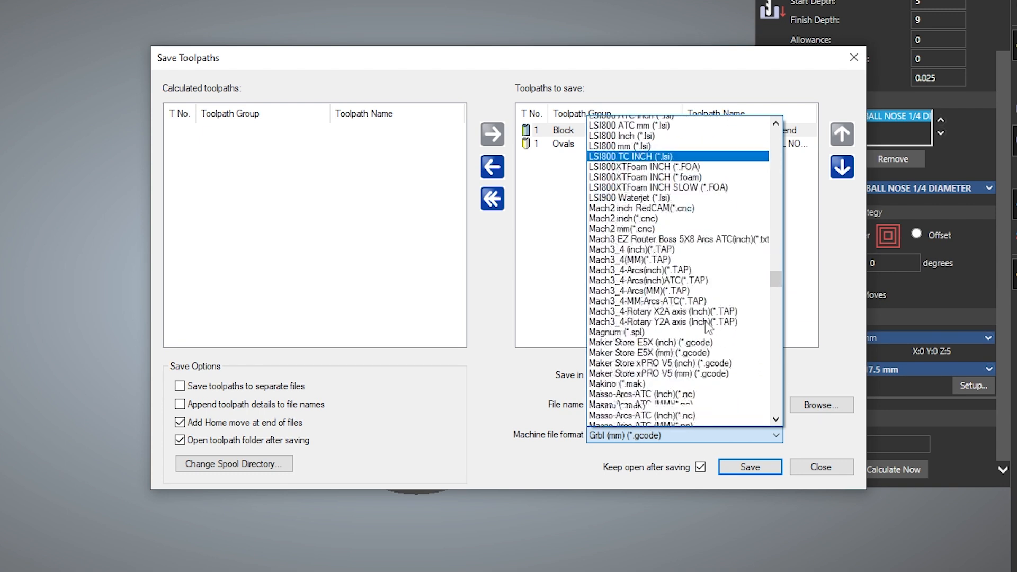
scroll(705, 325, "up", 1)
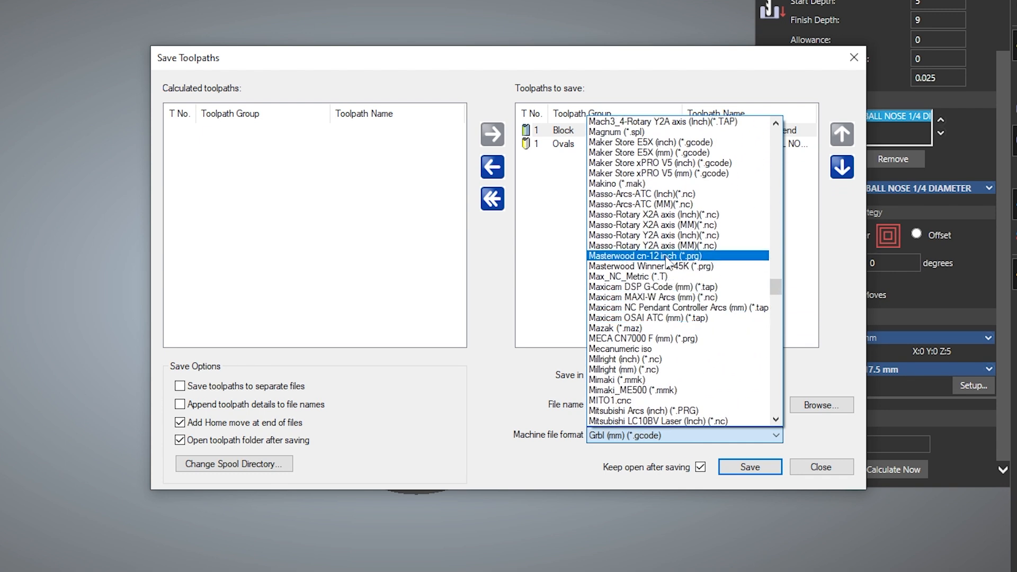
scroll(671, 203, "up", 2)
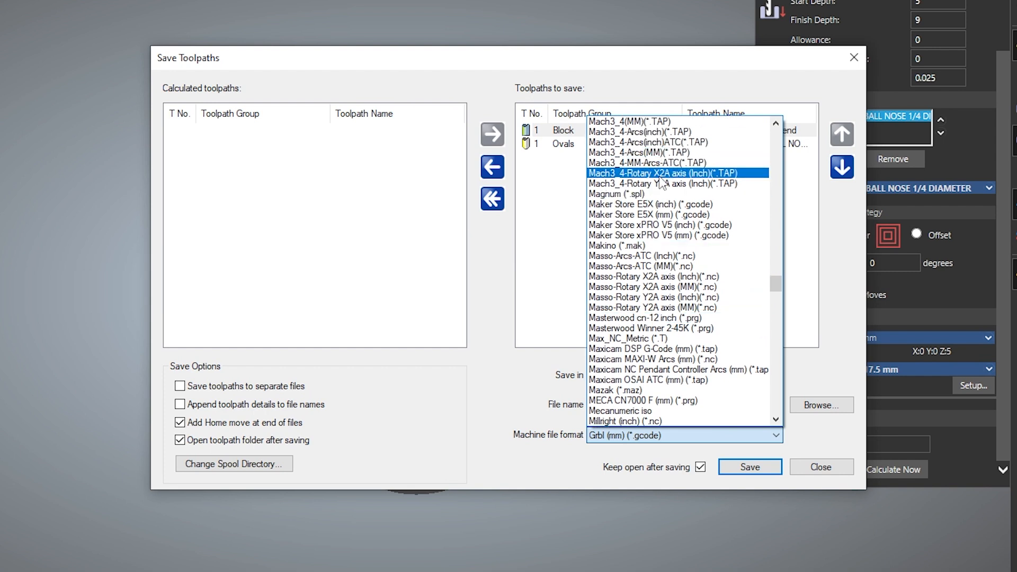
scroll(662, 360, "up", 1)
scroll(660, 360, "up", 15)
scroll(660, 362, "up", 13)
scroll(661, 362, "up", 7)
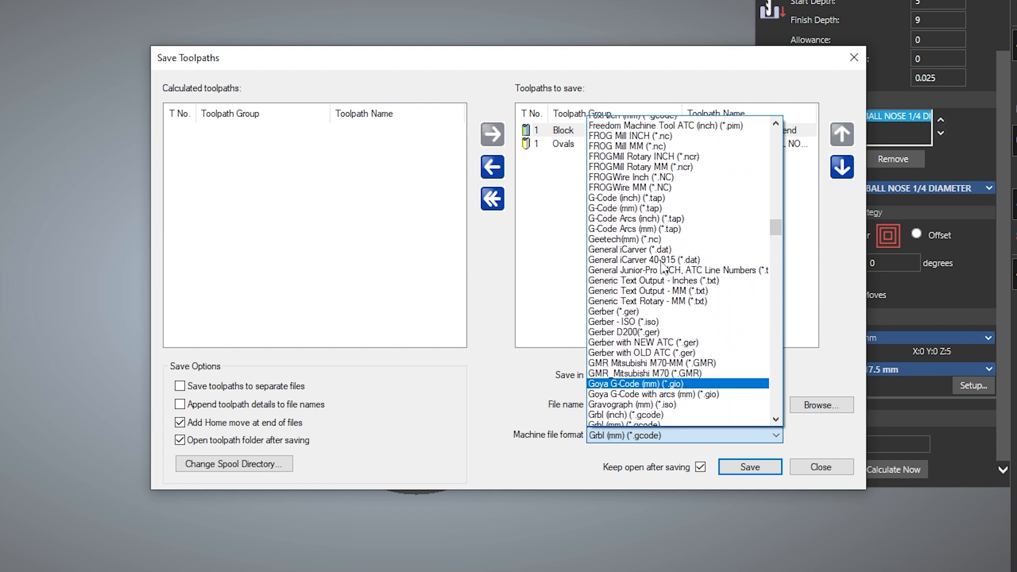
scroll(663, 304, "down", 1)
scroll(661, 304, "down", 2)
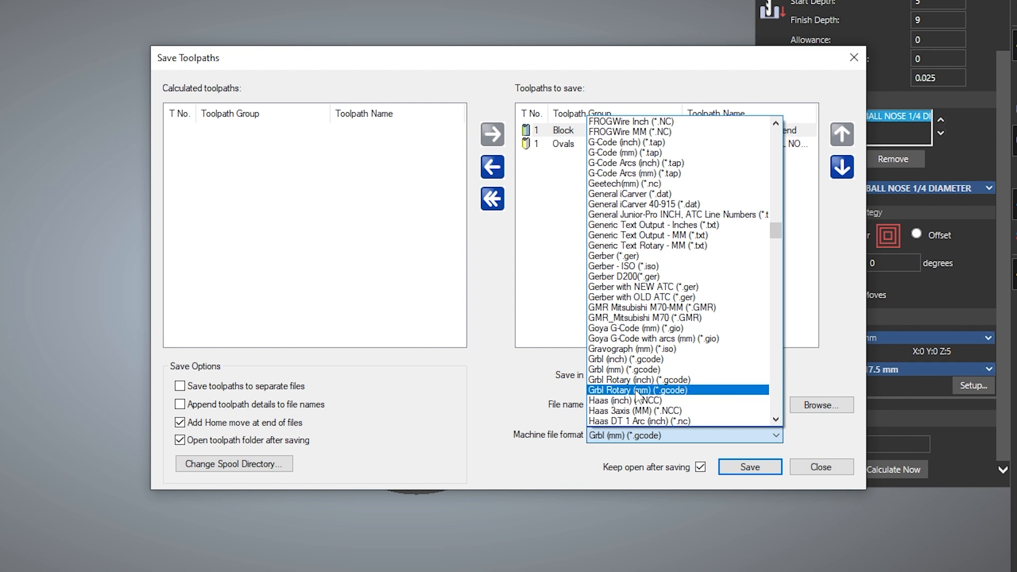
left_click(546, 389)
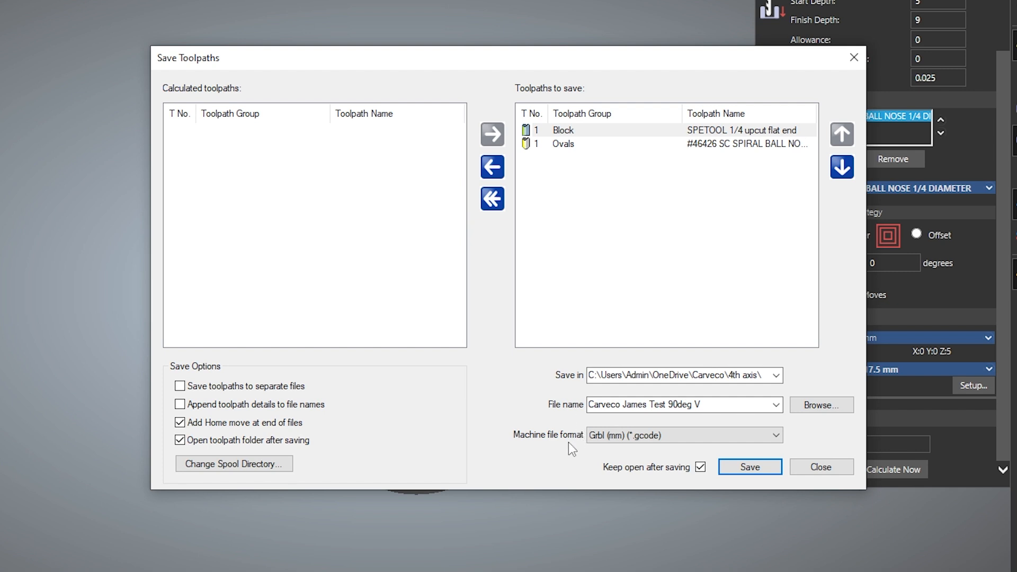
Step: Set the machine file format to Grbl Rotary (mm) (*.gcode)
left_click(618, 440)
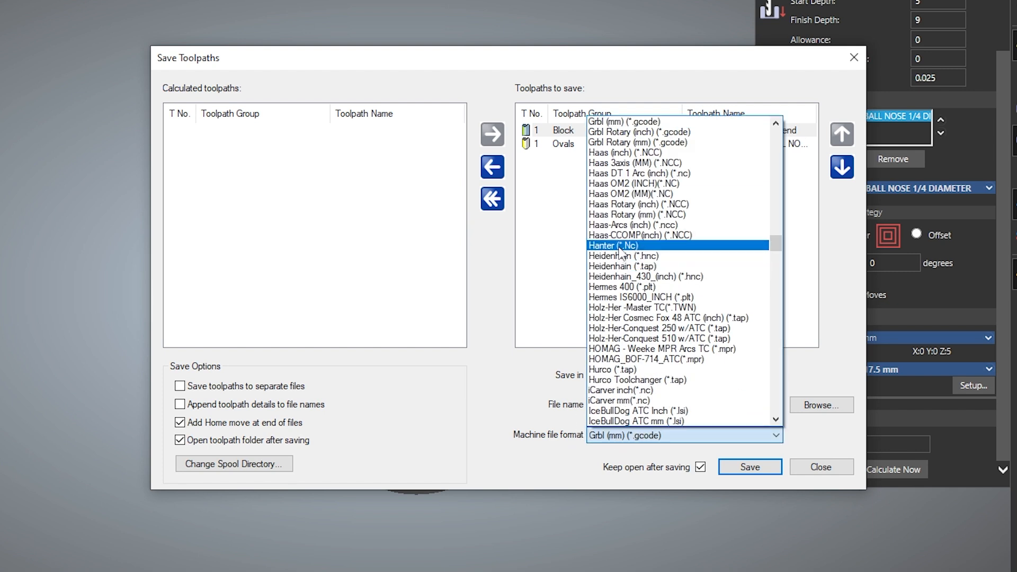
scroll(621, 253, "up", 1)
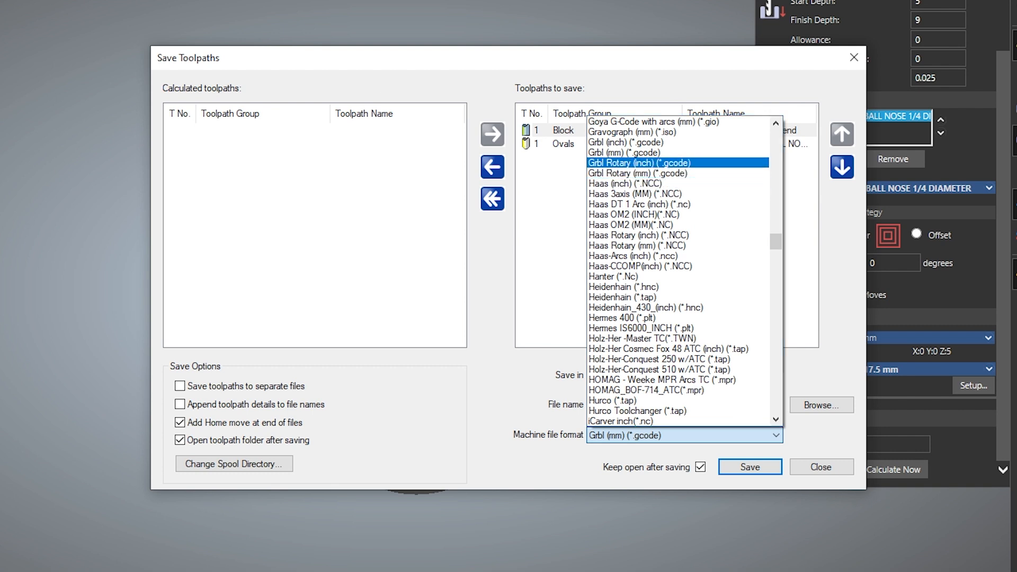
left_click_drag(0, 21, 444, 17)
left_click(403, 67)
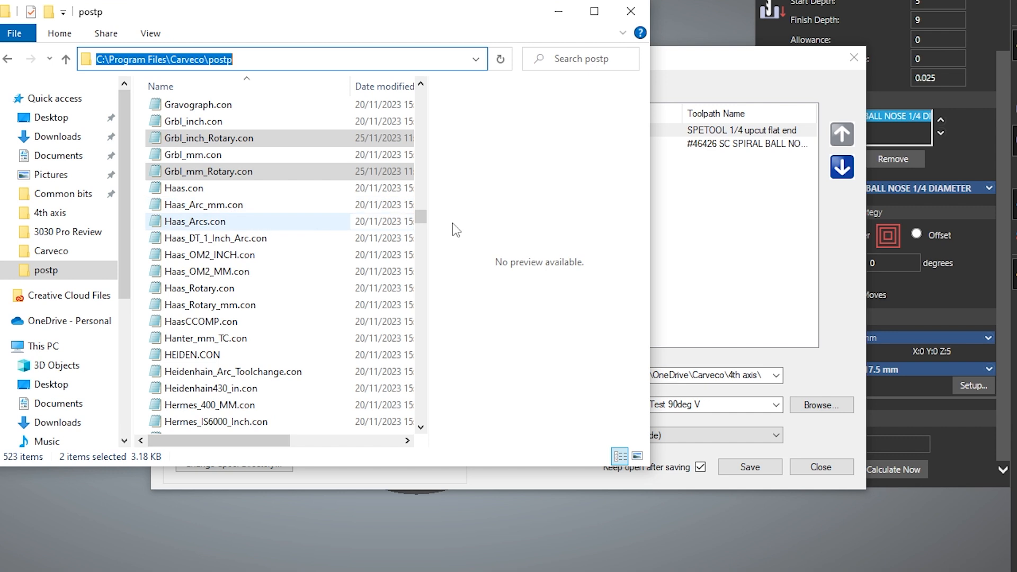
left_click(675, 88)
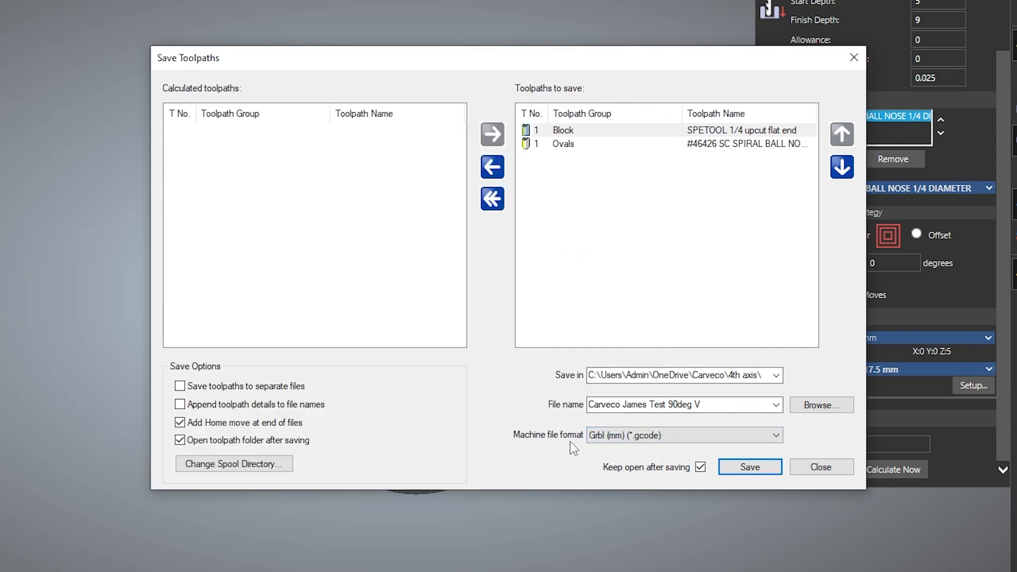
left_click(627, 435)
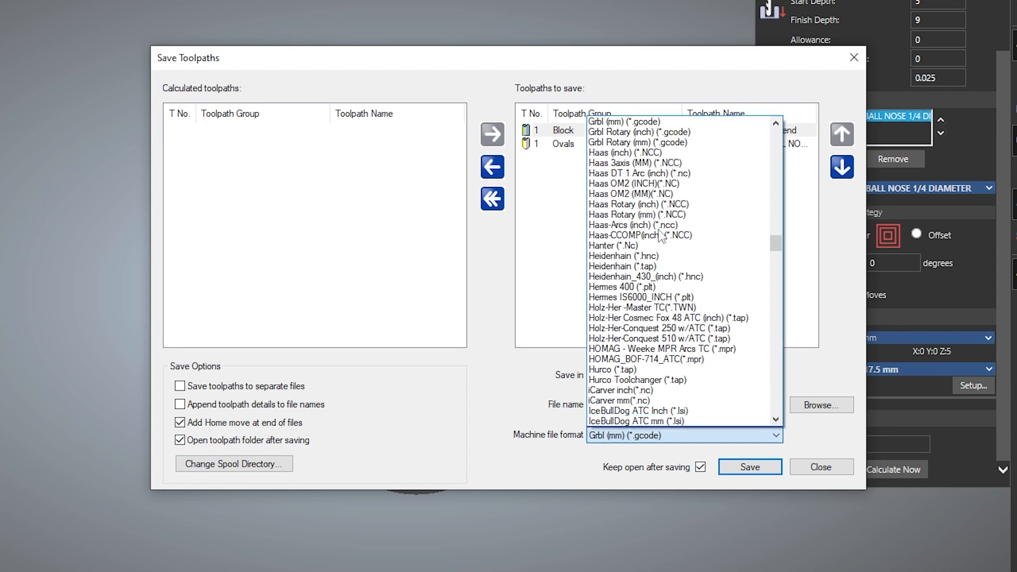
left_click(623, 142)
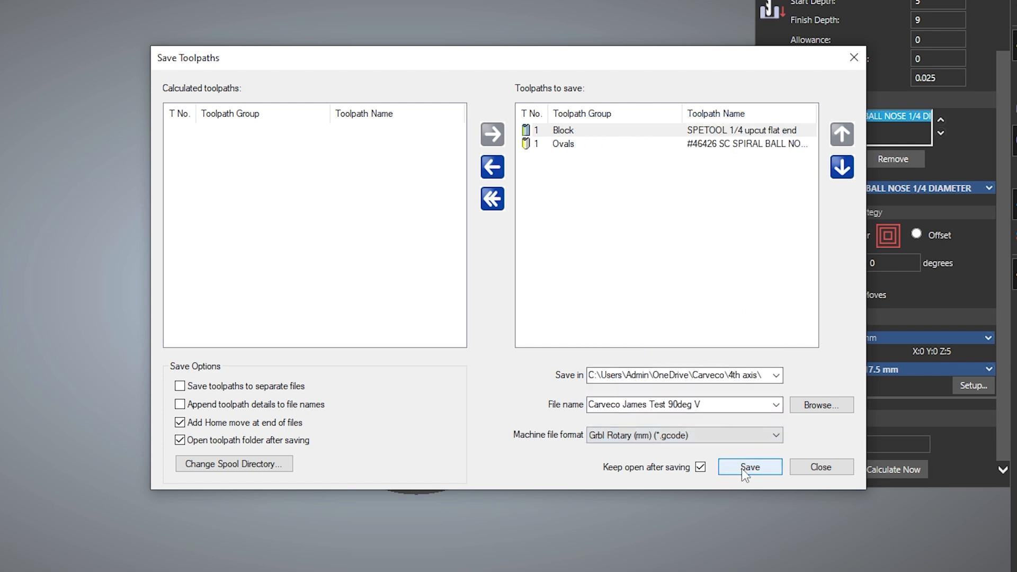